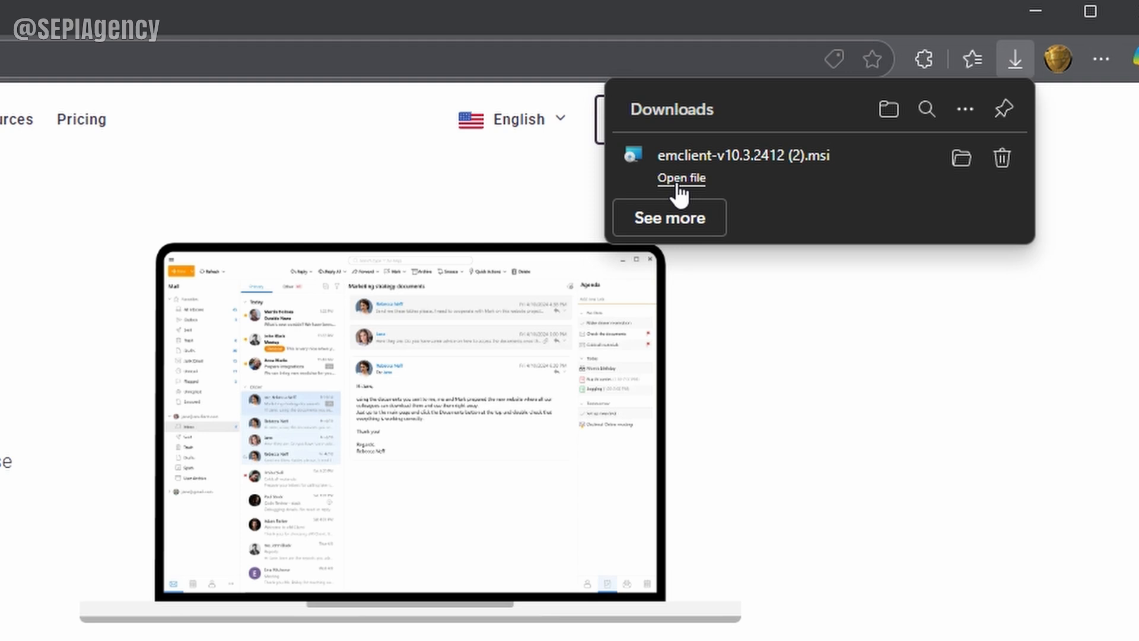
Step: Run the downloaded eM Client installer, accept the licence agreement, and install it
{"action": "left_click", "coordinate": [680, 181]}
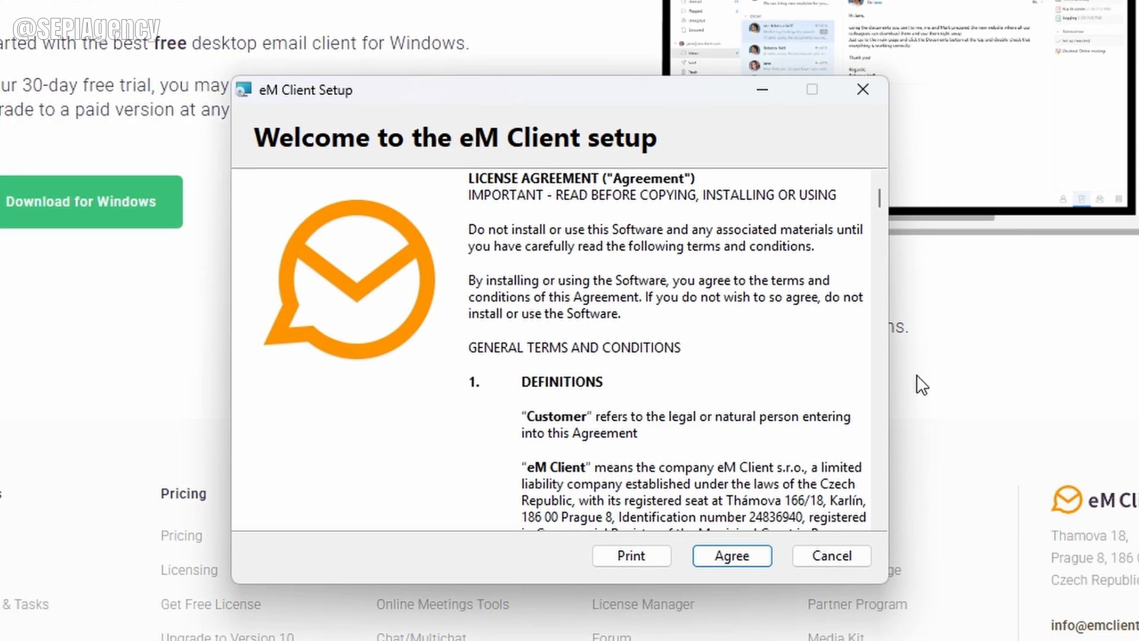
{"action": "scroll", "coordinate": [693, 299], "scroll_direction": "down", "scroll_amount": 3}
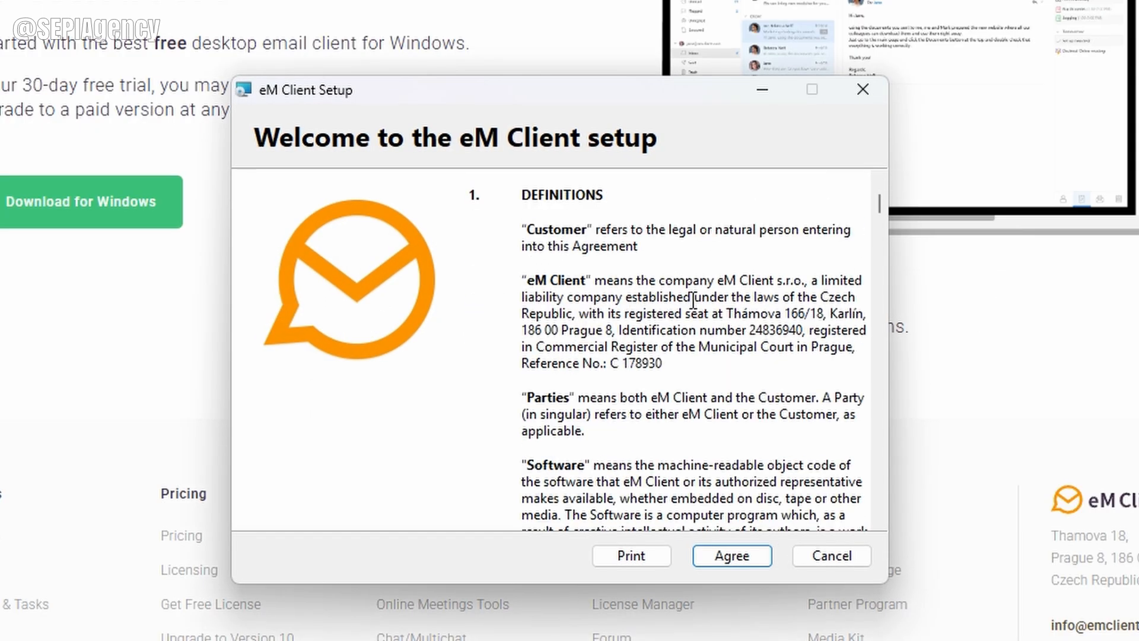
{"action": "scroll", "coordinate": [693, 300], "scroll_direction": "down", "scroll_amount": 15}
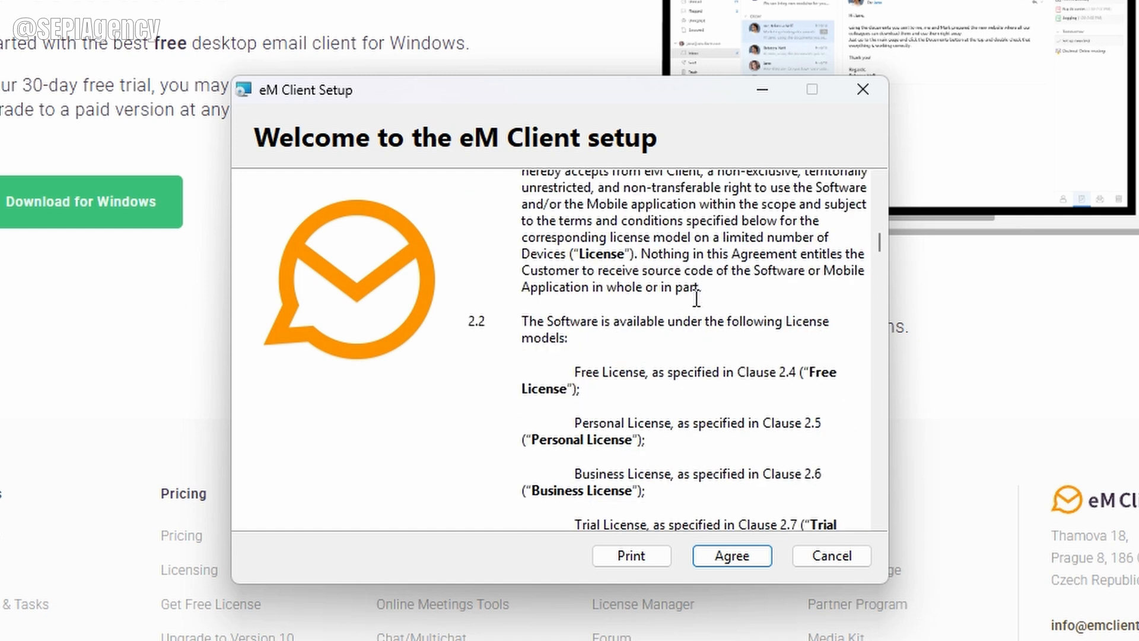
{"action": "scroll", "coordinate": [697, 299], "scroll_direction": "down", "scroll_amount": 9}
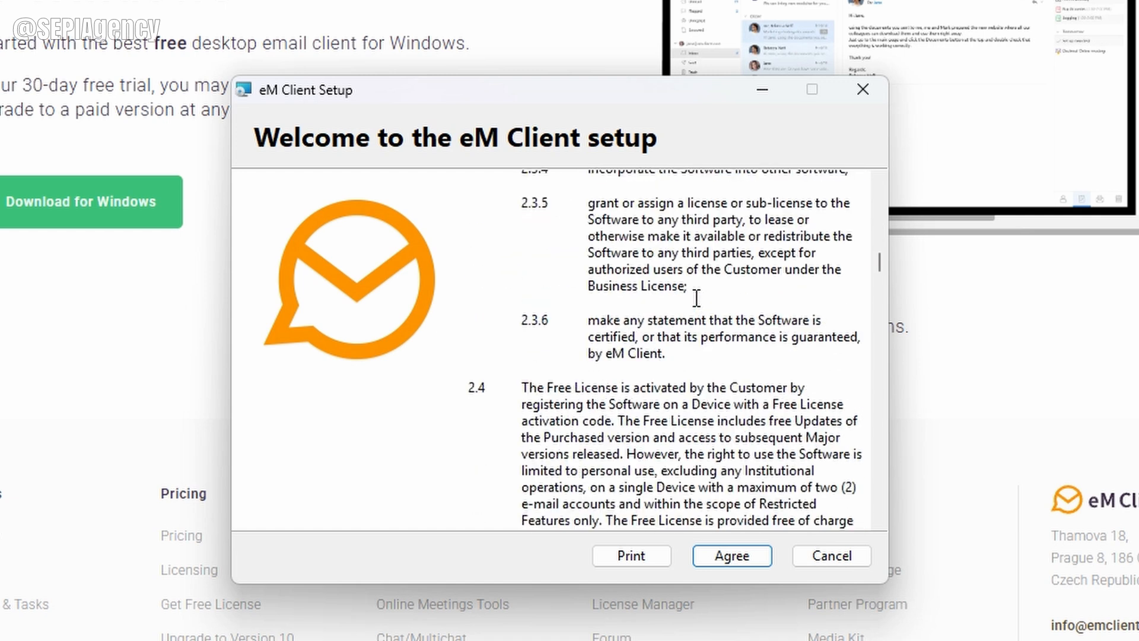
{"action": "scroll", "coordinate": [697, 298], "scroll_direction": "down", "scroll_amount": 7}
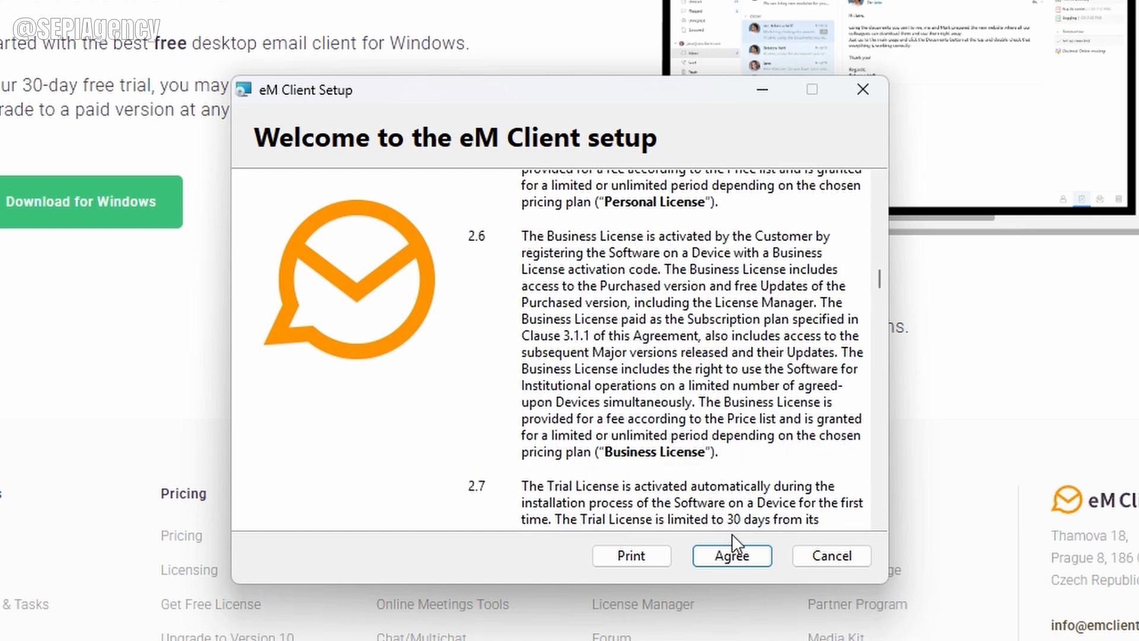
{"action": "left_click", "coordinate": [738, 557]}
{"action": "left_click", "coordinate": [723, 560]}
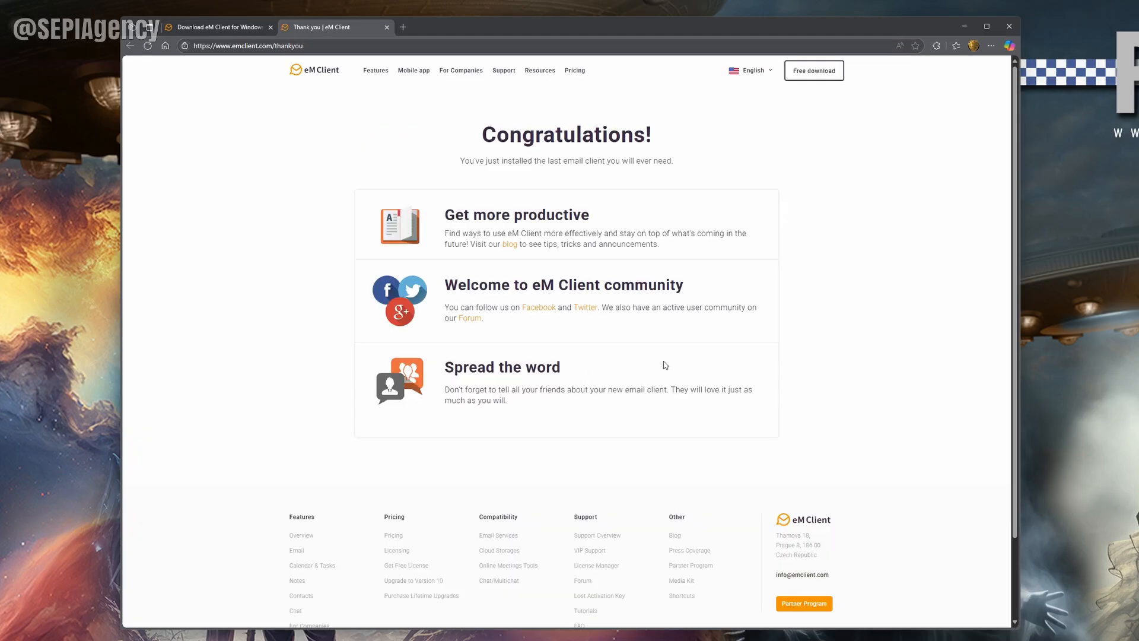
{"action": "left_click", "coordinate": [964, 27]}
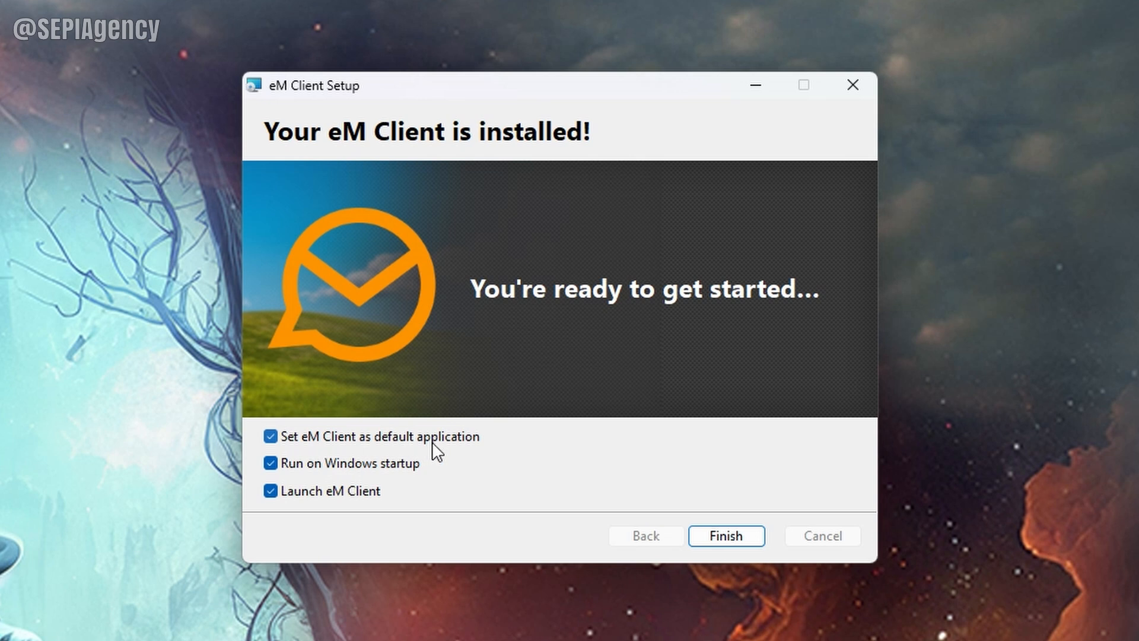
Step: Finish installation without making eM Client the default mail app, then begin the custom setup
{"action": "left_click", "coordinate": [272, 439]}
{"action": "left_click", "coordinate": [730, 540]}
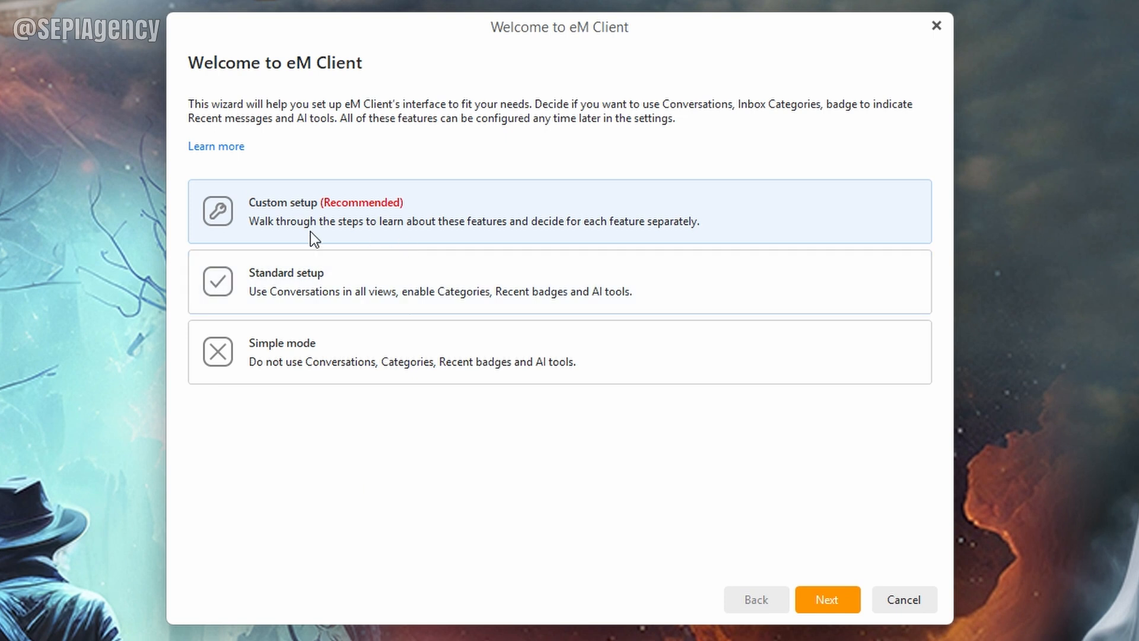
{"action": "left_click", "coordinate": [825, 604]}
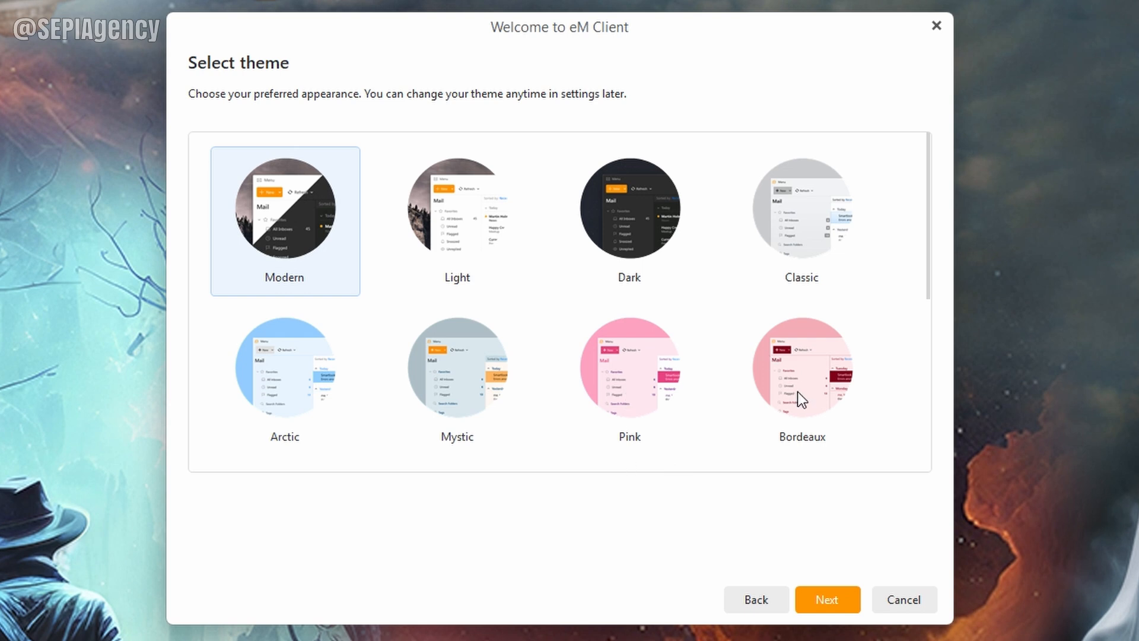
Step: Choose the Light theme and keep the recommended reading pane, conversation, category, badge and AI options
{"action": "left_click", "coordinate": [450, 264]}
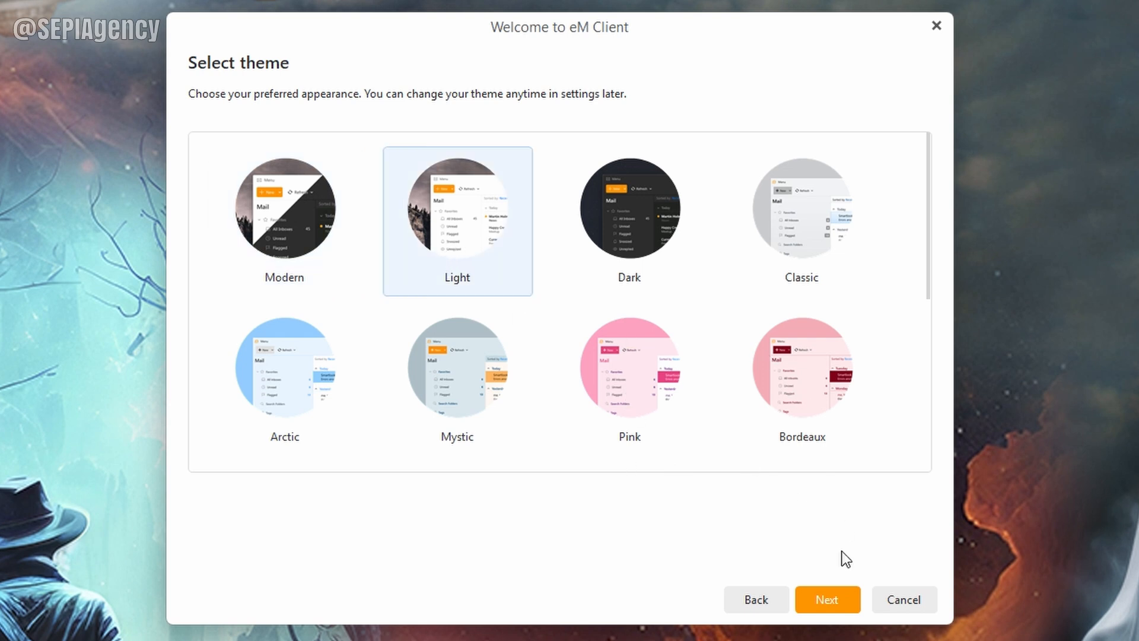
{"action": "left_click", "coordinate": [837, 608]}
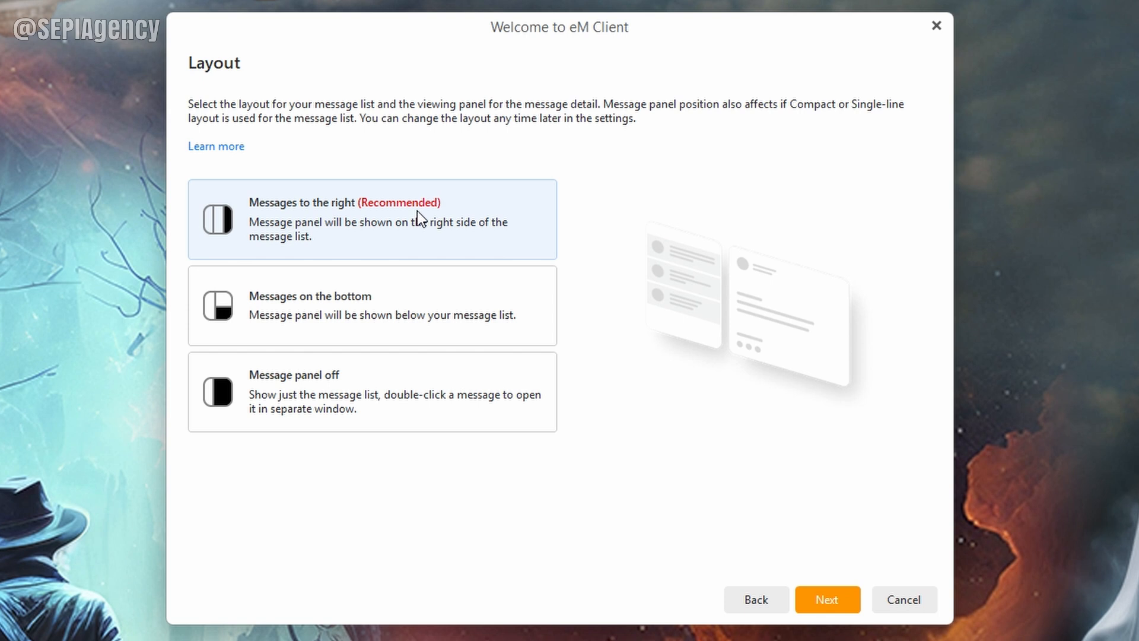
{"action": "left_click", "coordinate": [844, 607]}
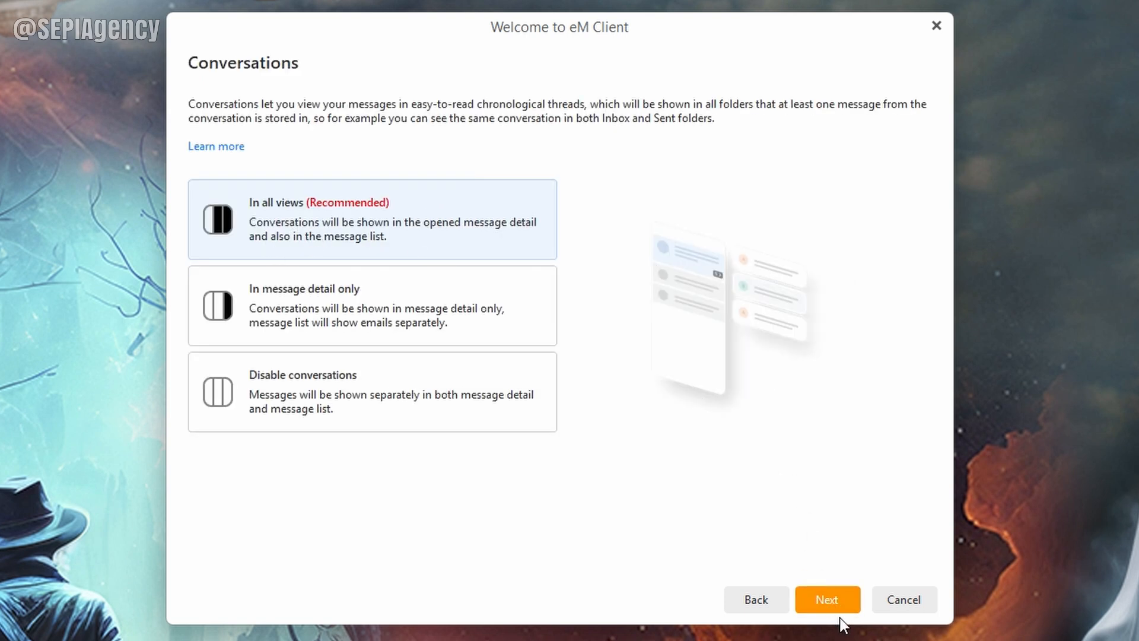
{"action": "left_click", "coordinate": [838, 603]}
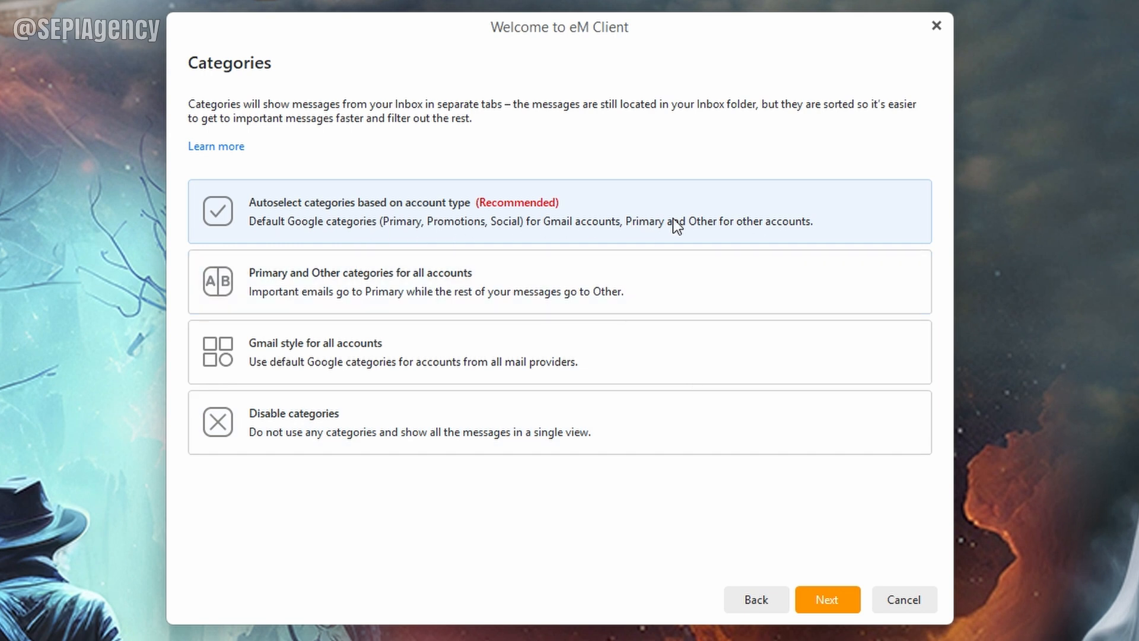
{"action": "left_click", "coordinate": [842, 600]}
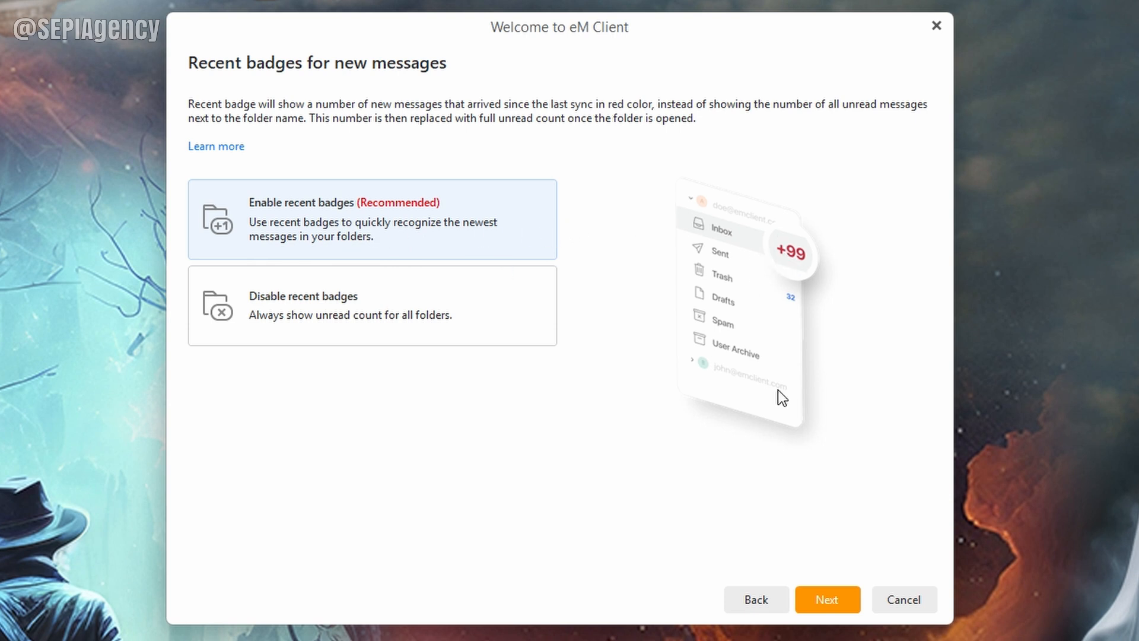
{"action": "left_click", "coordinate": [828, 604]}
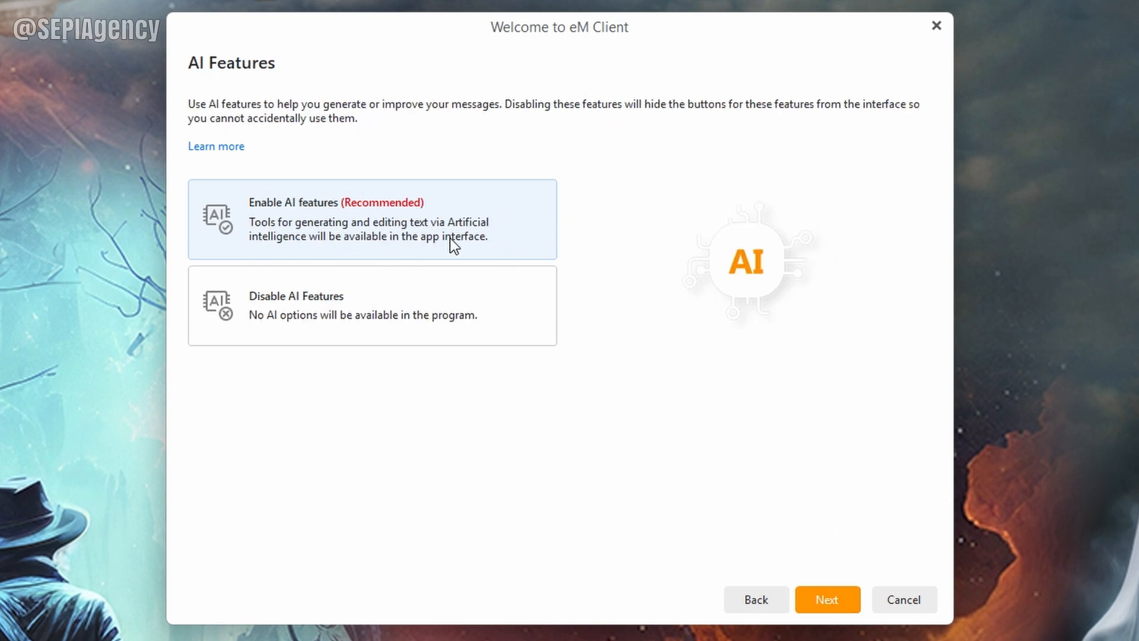
{"action": "left_click", "coordinate": [828, 602]}
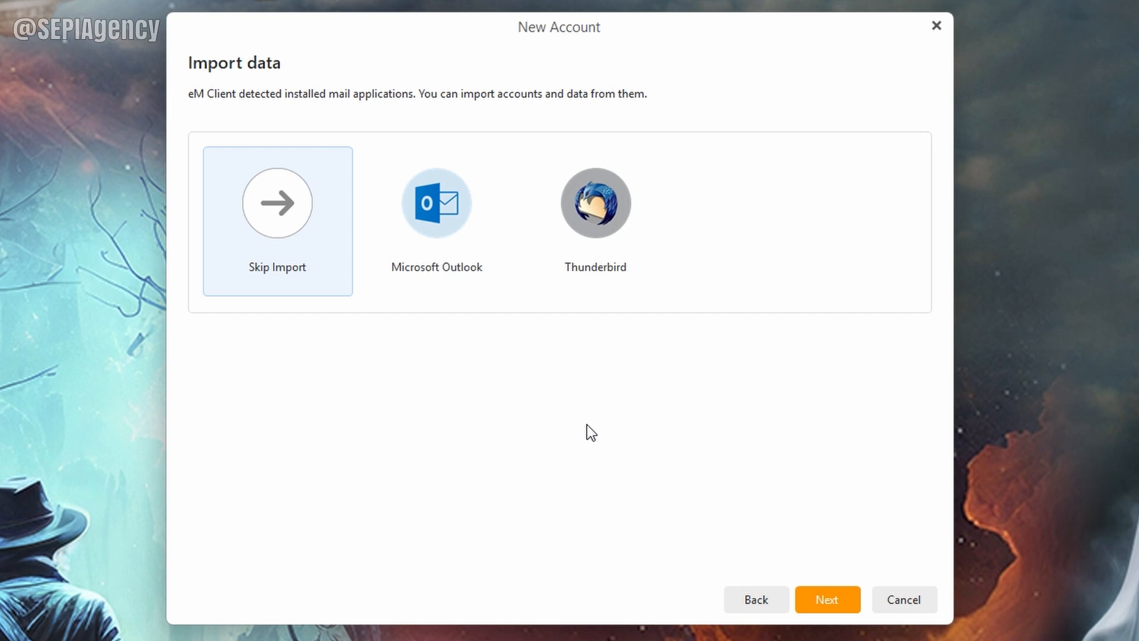
Step: Skip importing data from Outlook and Thunderbird
{"action": "left_click", "coordinate": [840, 602]}
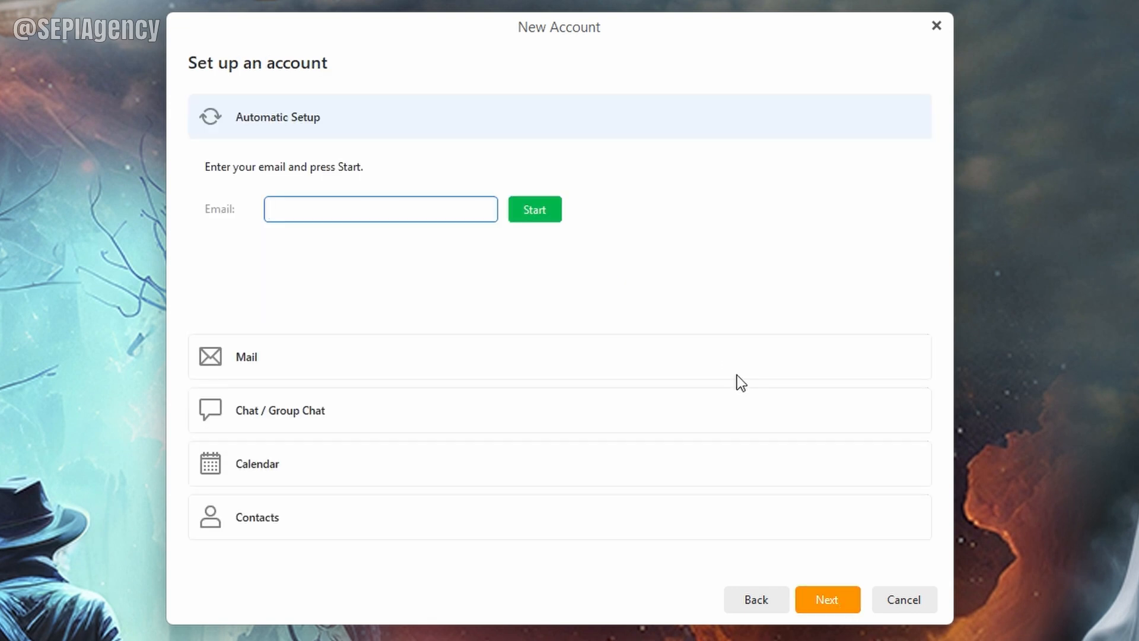
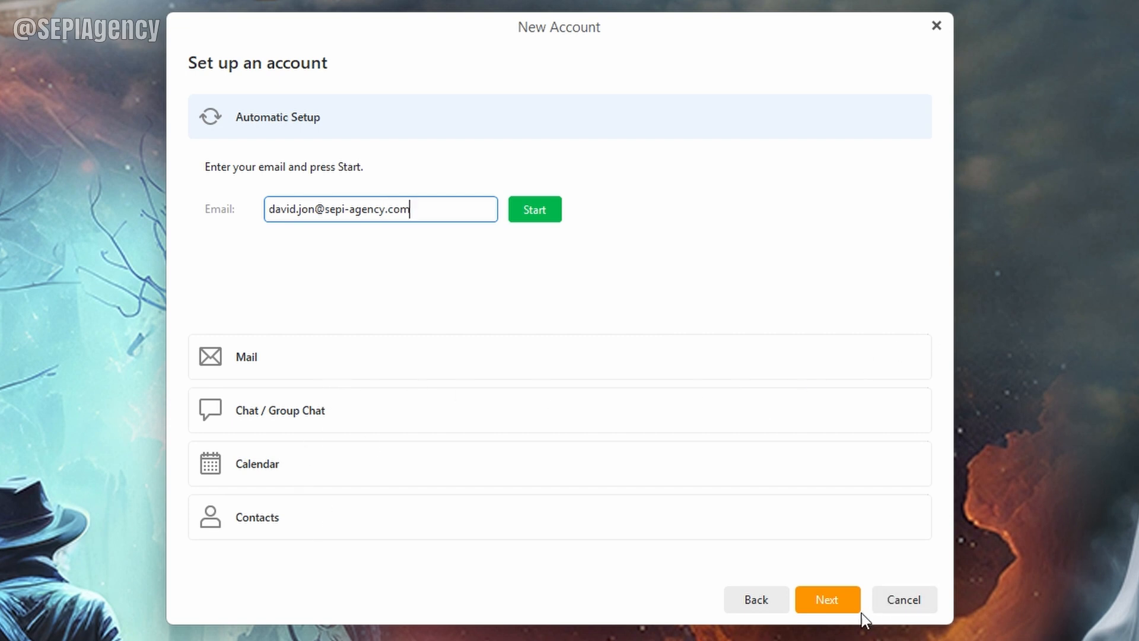
Step: Enter the account's e-mail address, start automatic detection, and submit the account password
{"action": "left_click", "coordinate": [555, 212]}
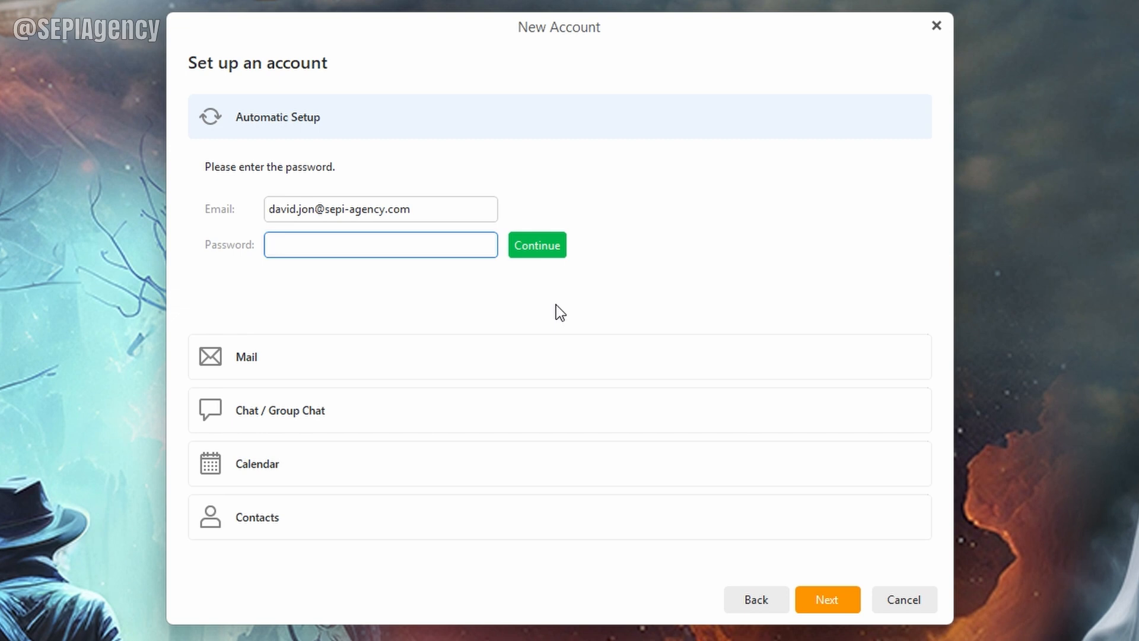
{"action": "type", "text": "••••••••••"}
{"action": "key", "text": "Return"}
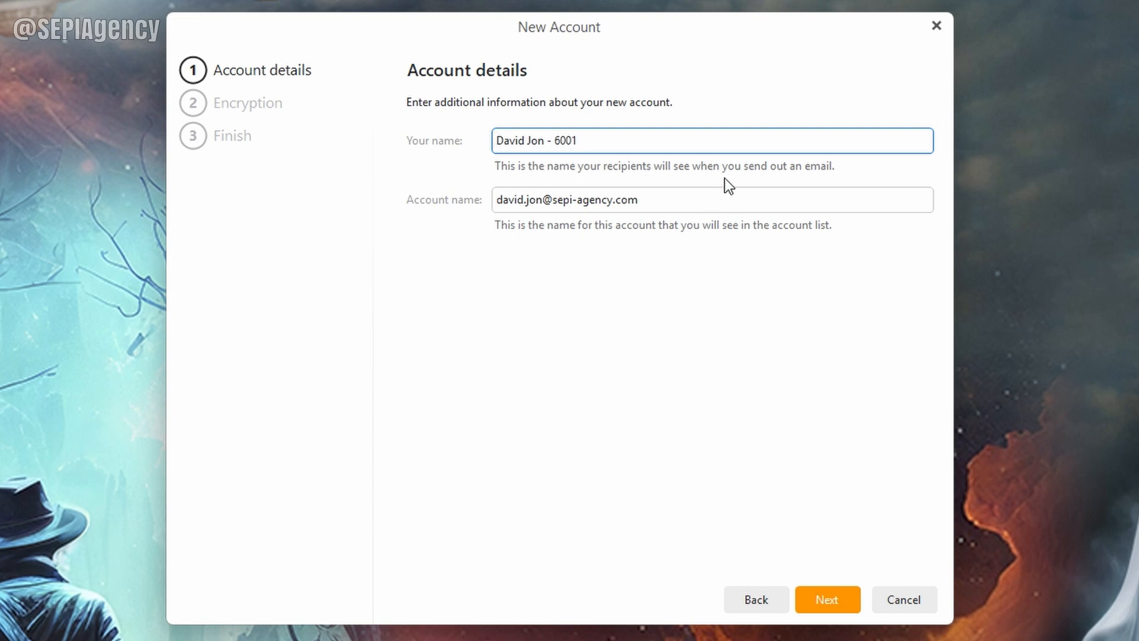
Step: Replace the account name with 'SEPI Mail' and proceed
{"action": "left_click", "coordinate": [645, 141]}
{"action": "left_click_drag", "start_coordinate": [660, 199], "coordinate": [335, 236]}
{"action": "type", "text": "SEPI Mail"}
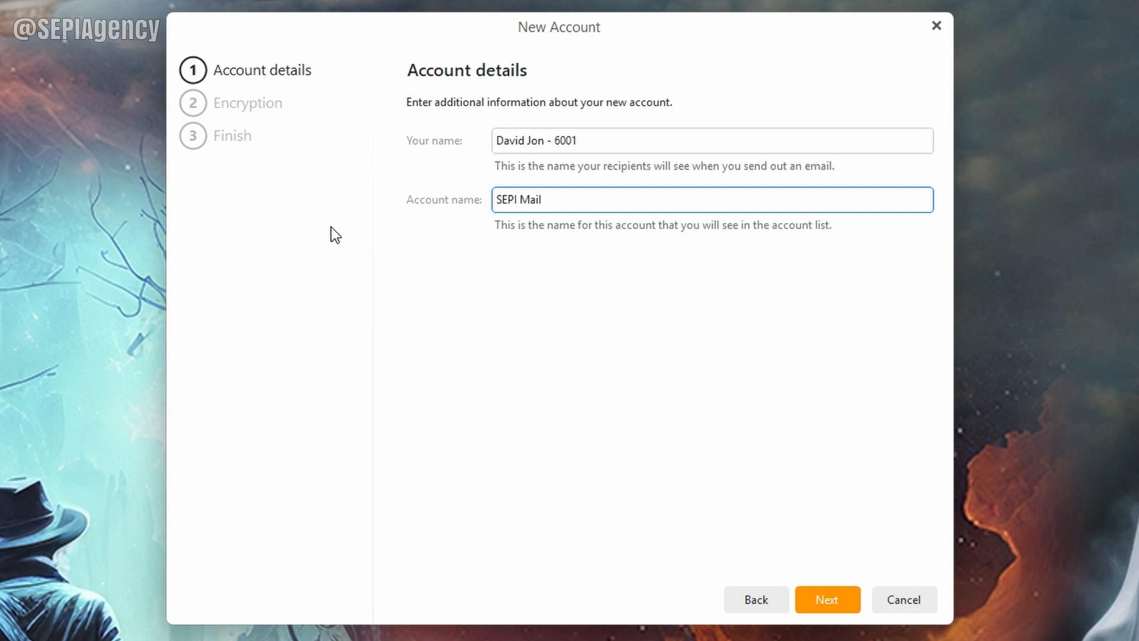
{"action": "left_click", "coordinate": [828, 601]}
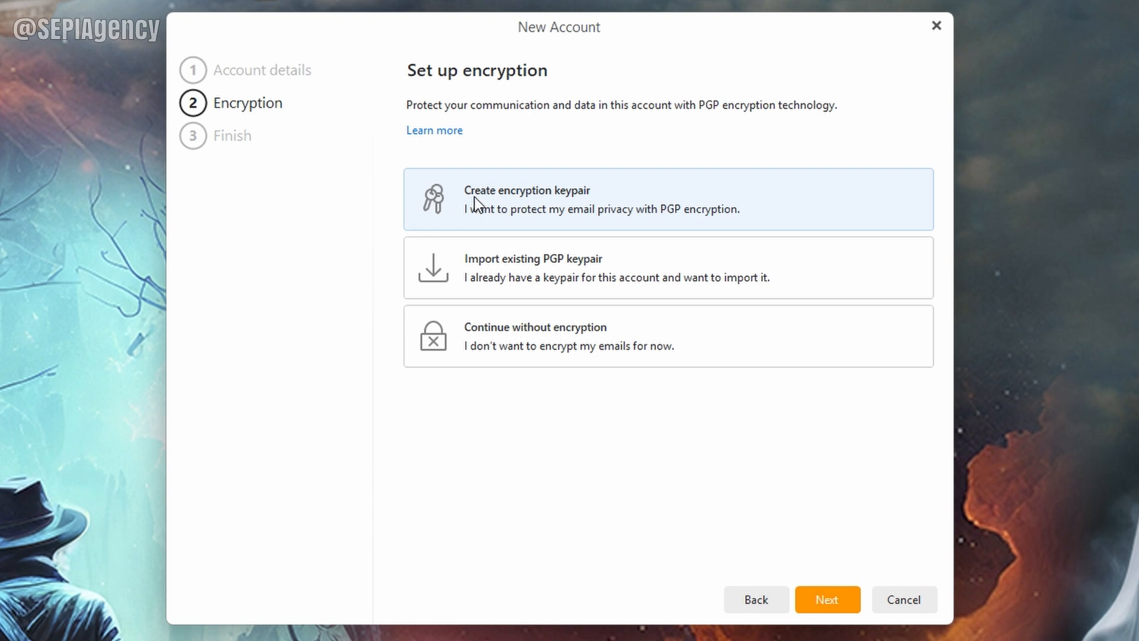
Step: Create a PGP encryption keypair protected by a keypair password
{"action": "left_click", "coordinate": [828, 606]}
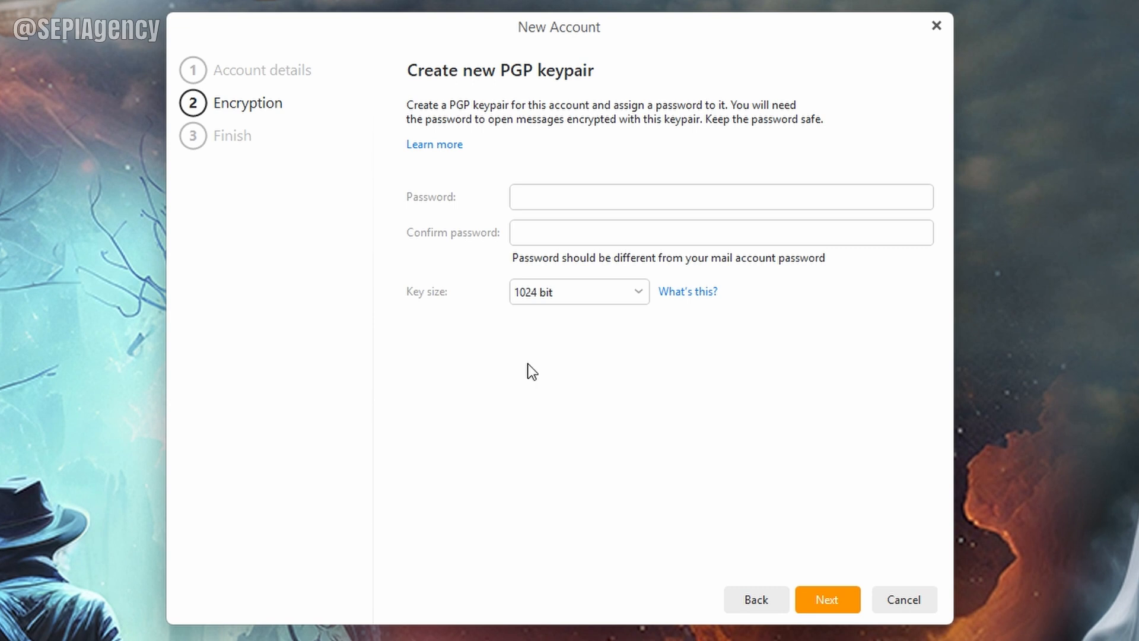
{"action": "left_click", "coordinate": [541, 194]}
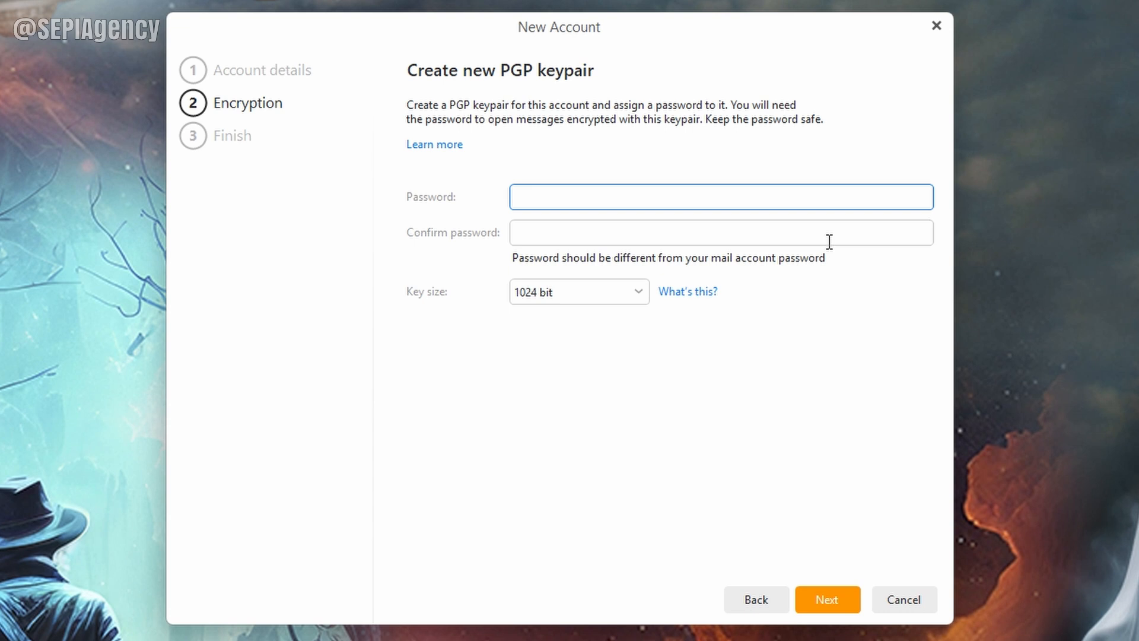
{"action": "key", "text": "Tab"}
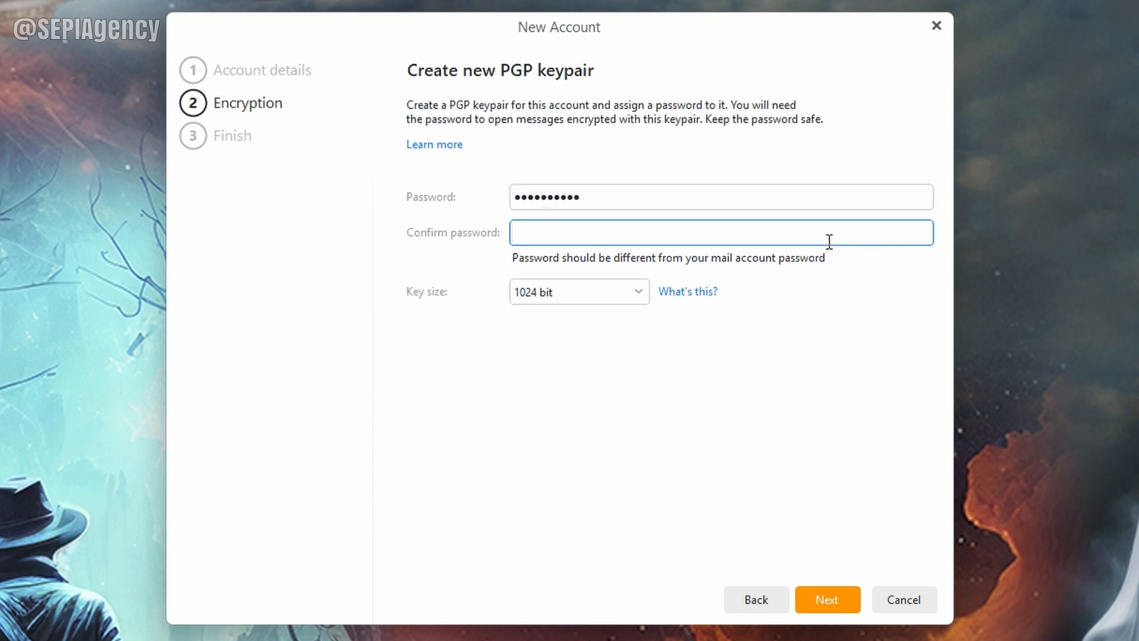
{"action": "left_click", "coordinate": [850, 603]}
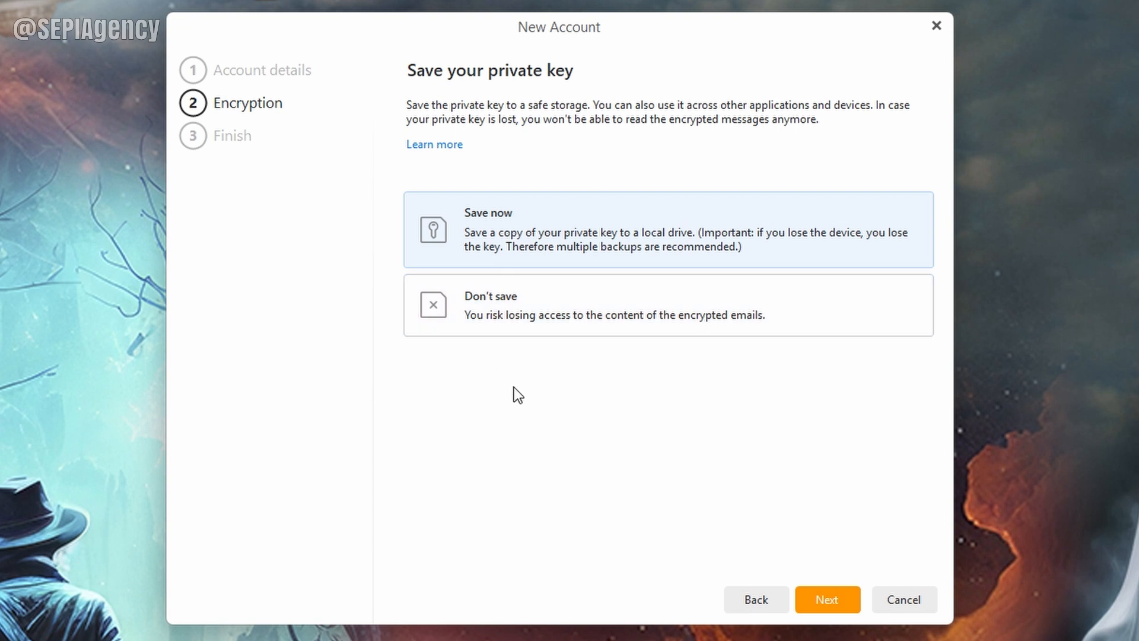
Step: Save the private key over the existing .asc file in The SEPI Agency and decline sharing the public key
{"action": "left_click", "coordinate": [839, 603]}
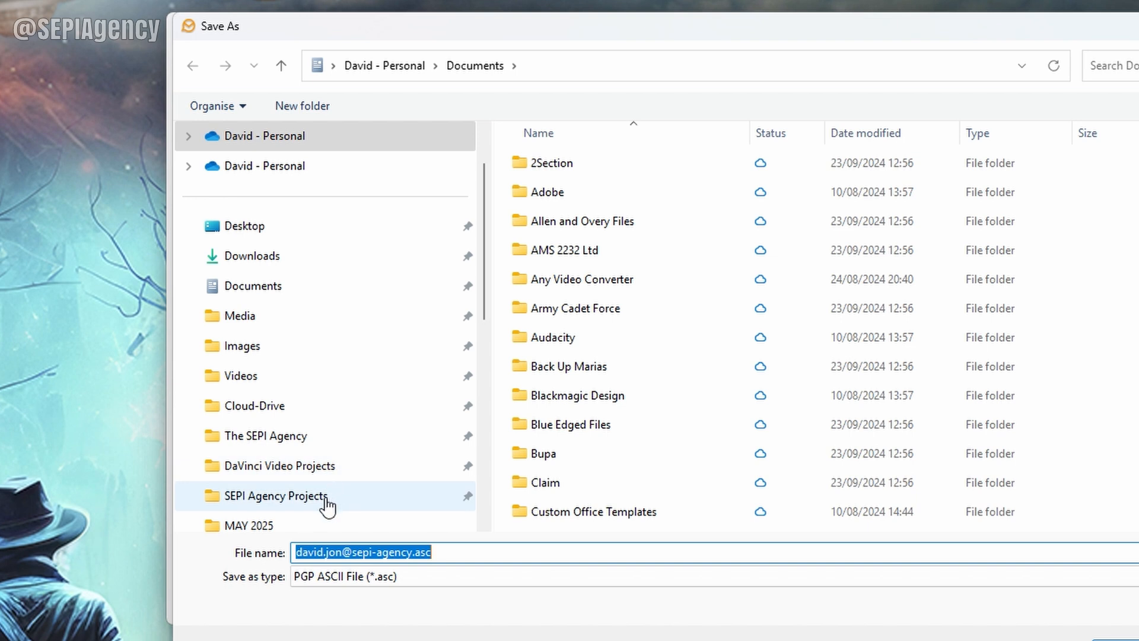
{"action": "scroll", "coordinate": [340, 430], "scroll_direction": "down", "scroll_amount": 2}
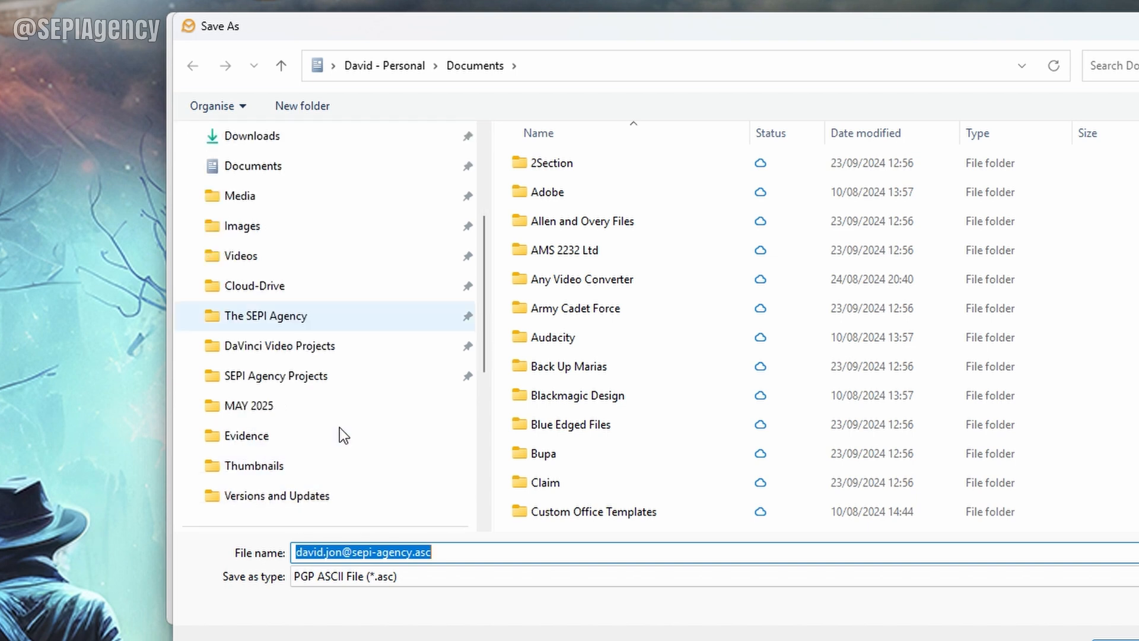
{"action": "left_click", "coordinate": [309, 316]}
{"action": "scroll", "coordinate": [753, 332], "scroll_direction": "down", "scroll_amount": 1}
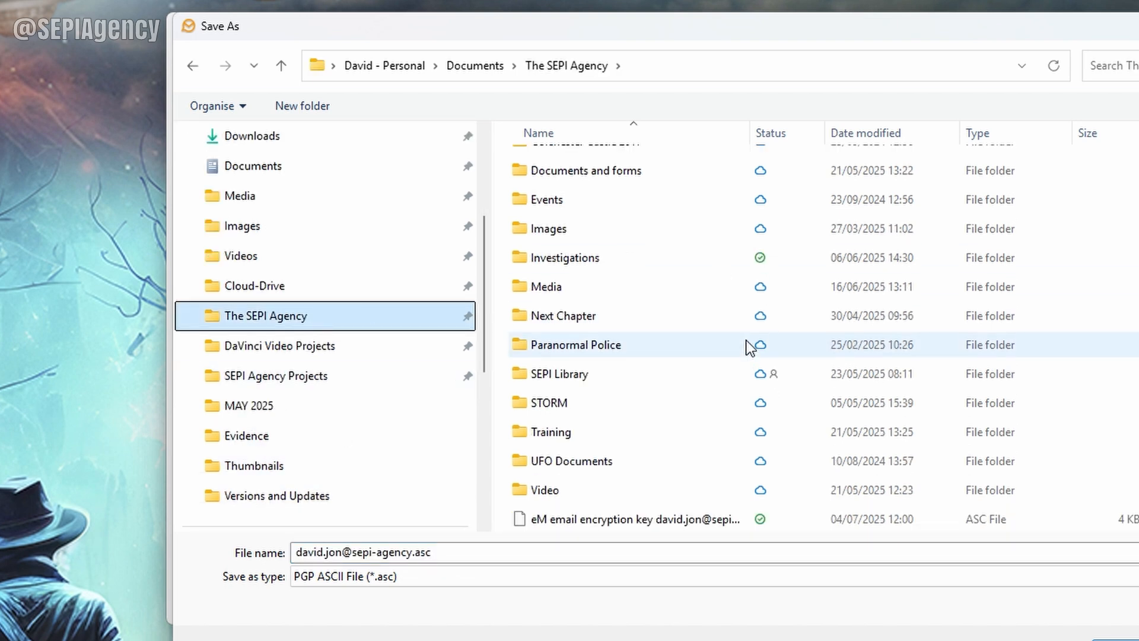
{"action": "left_click", "coordinate": [593, 523]}
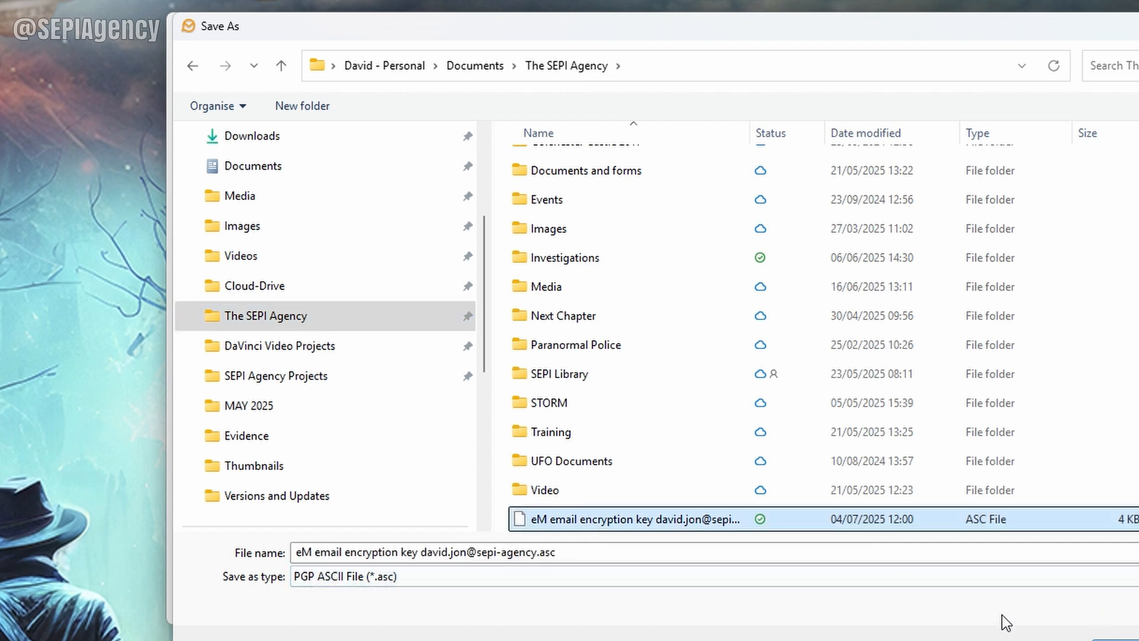
{"action": "left_click", "coordinate": [1116, 640]}
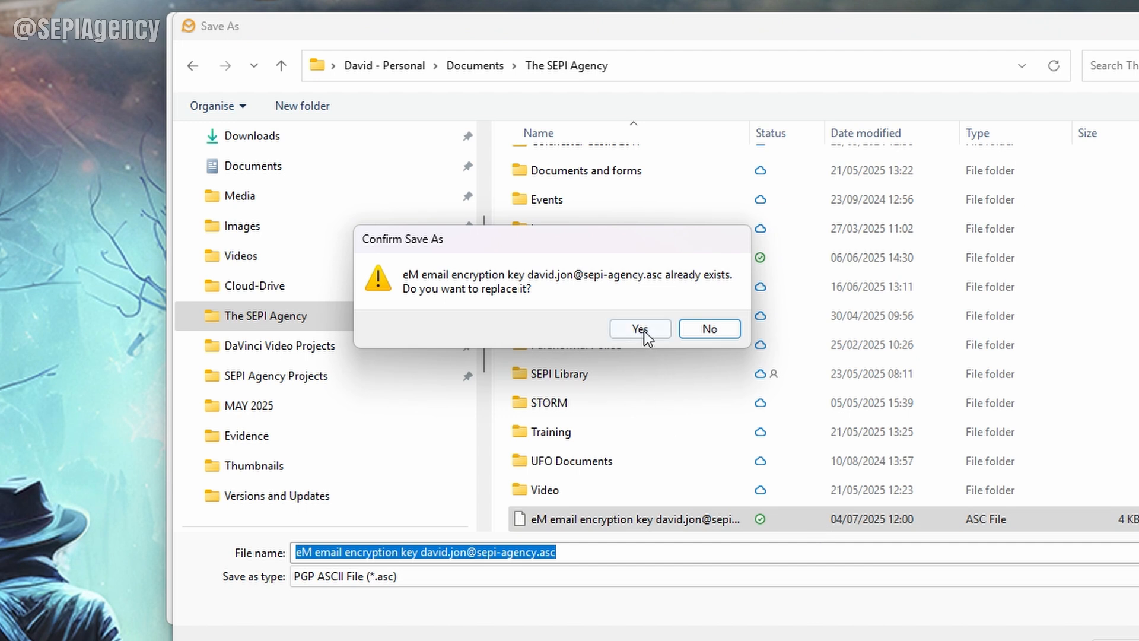
{"action": "left_click", "coordinate": [642, 328]}
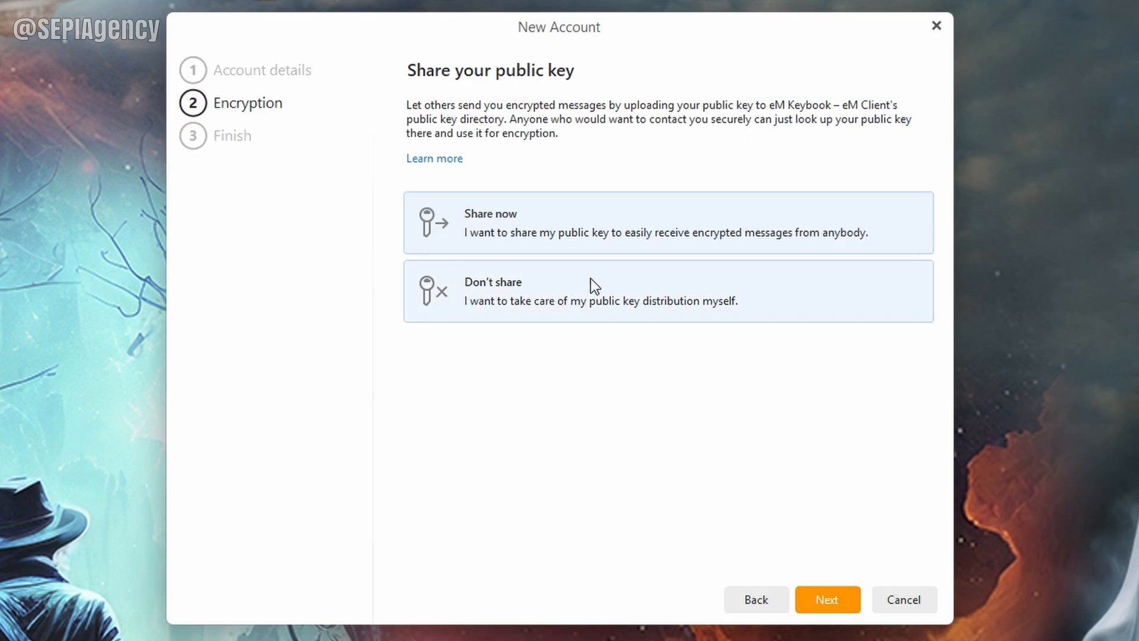
{"action": "left_click", "coordinate": [600, 304]}
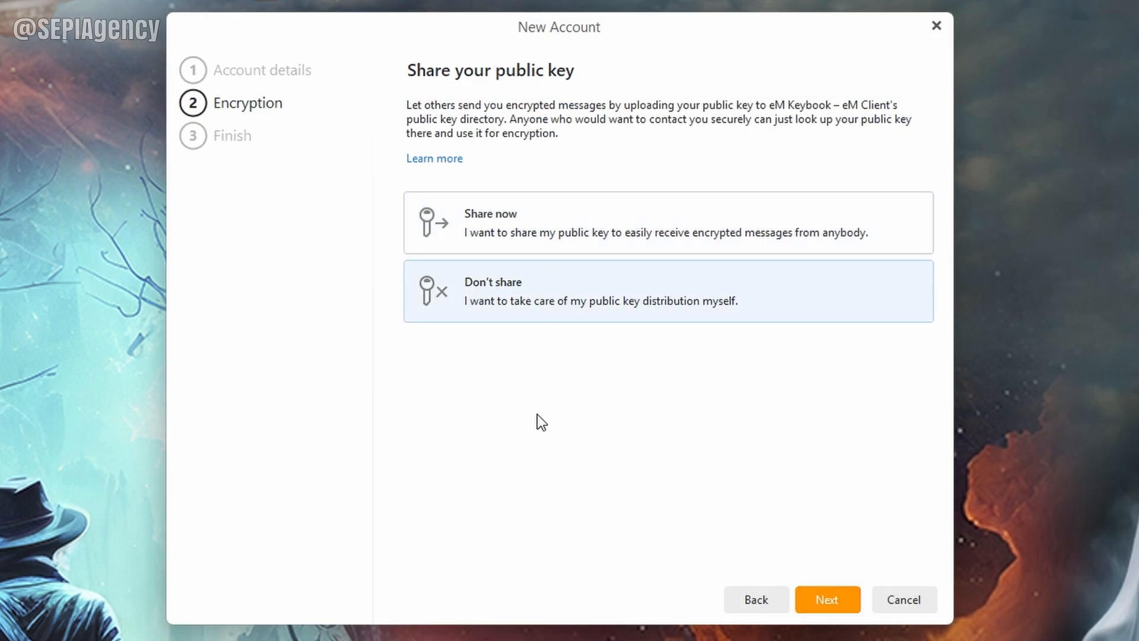
{"action": "left_click", "coordinate": [833, 606]}
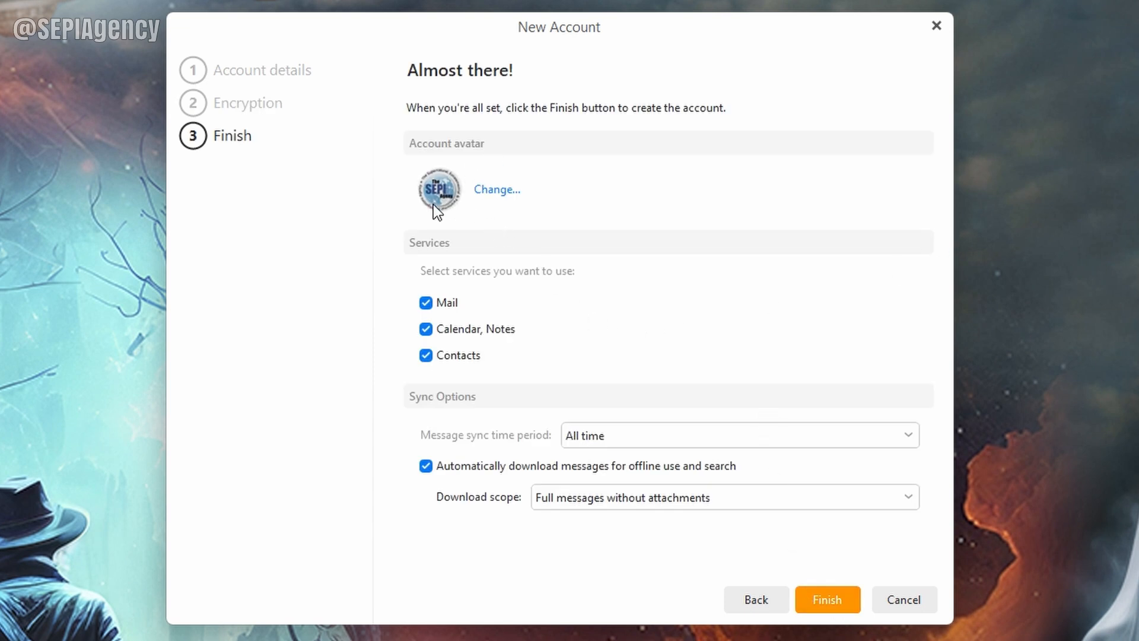
Step: Browse for a custom account avatar in the SEPI Library folder
{"action": "left_click", "coordinate": [496, 195]}
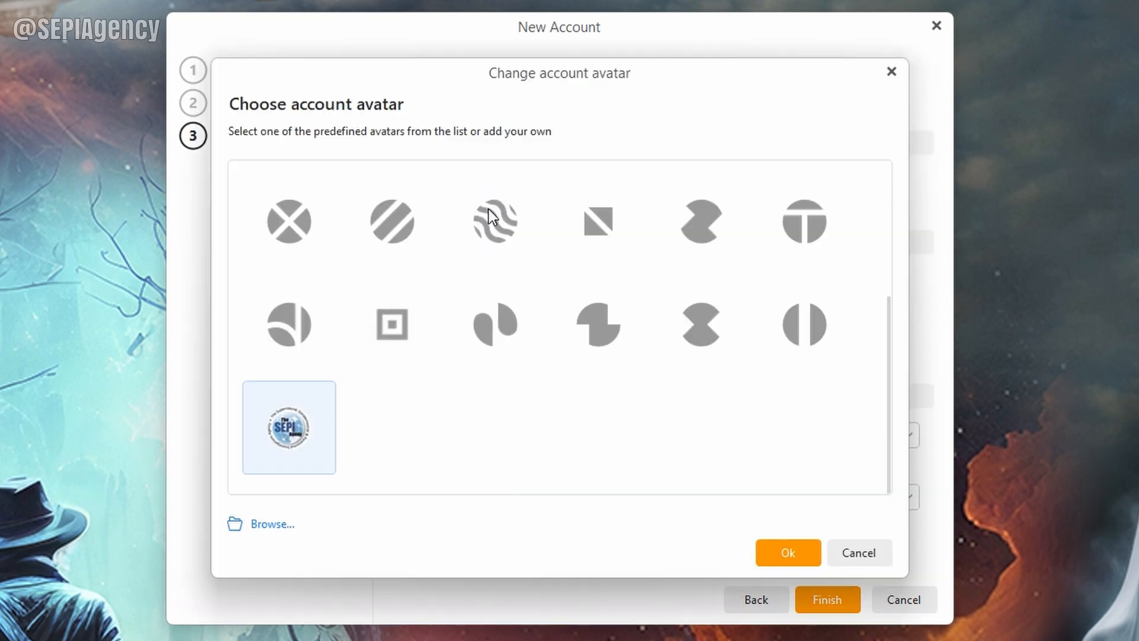
{"action": "left_click", "coordinate": [399, 213]}
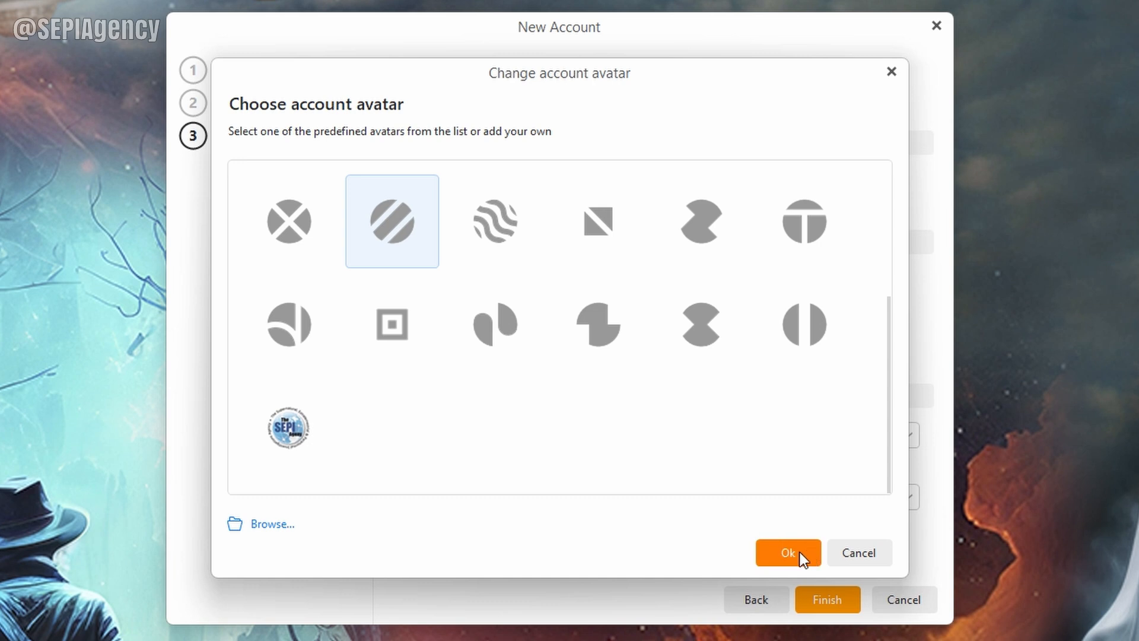
{"action": "left_click", "coordinate": [275, 525]}
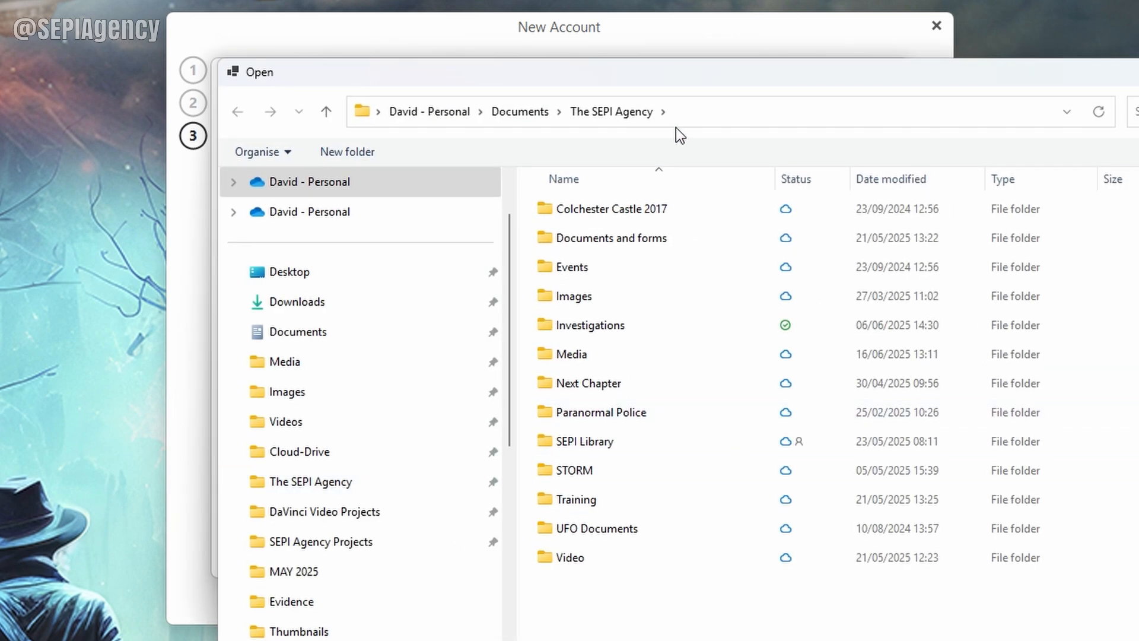
{"action": "left_click_drag", "start_coordinate": [697, 79], "coordinate": [569, 59]}
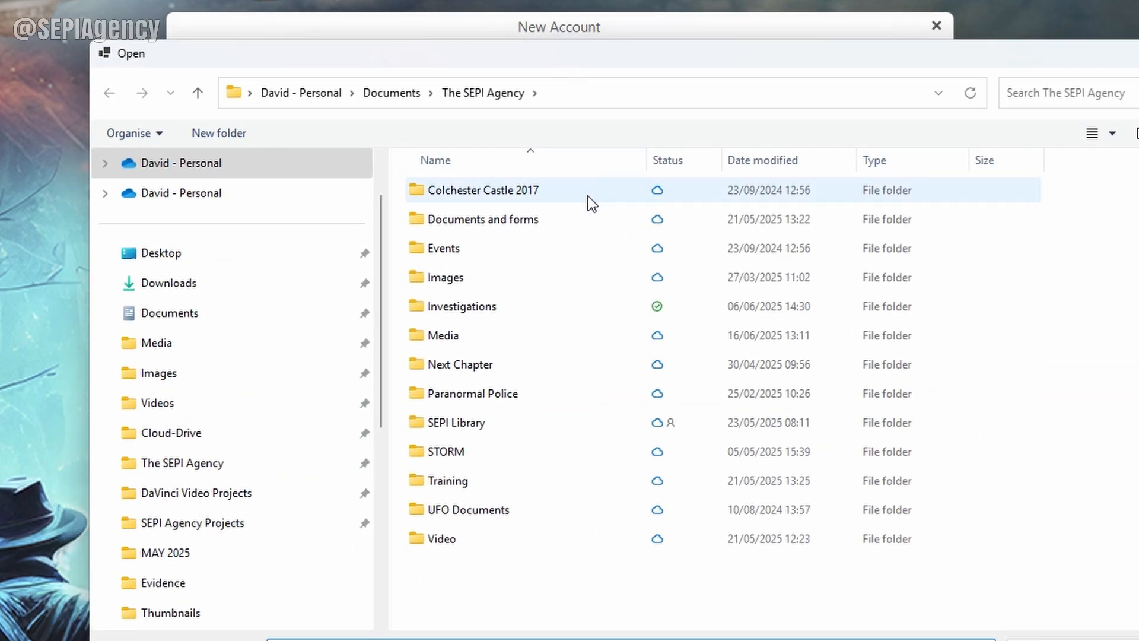
{"action": "double_click", "coordinate": [479, 424]}
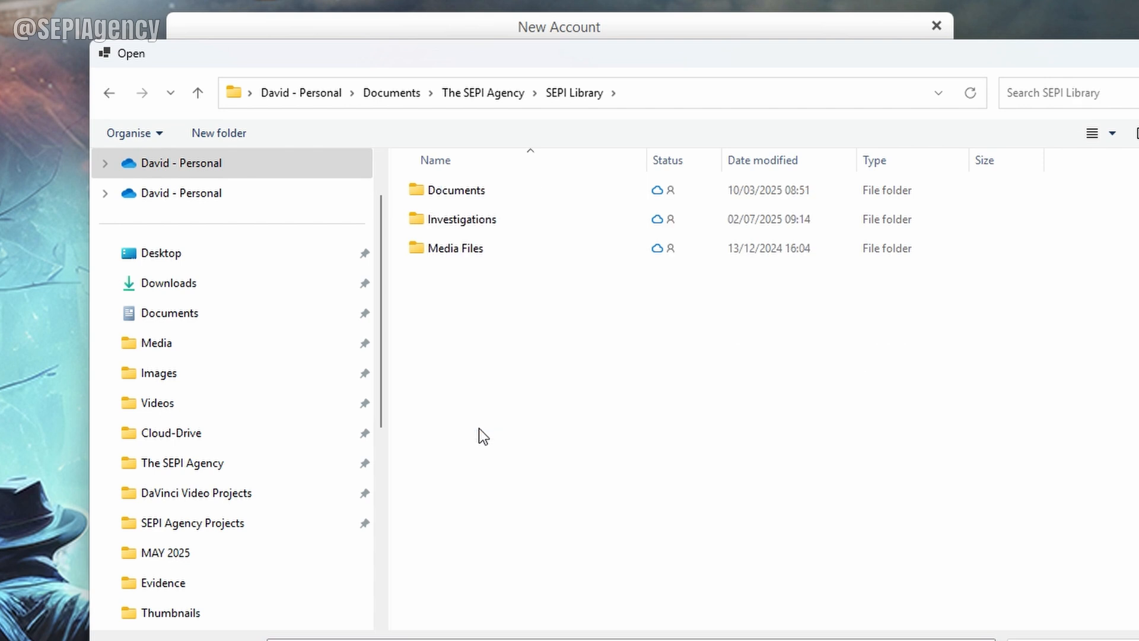
{"action": "left_click", "coordinate": [477, 93]}
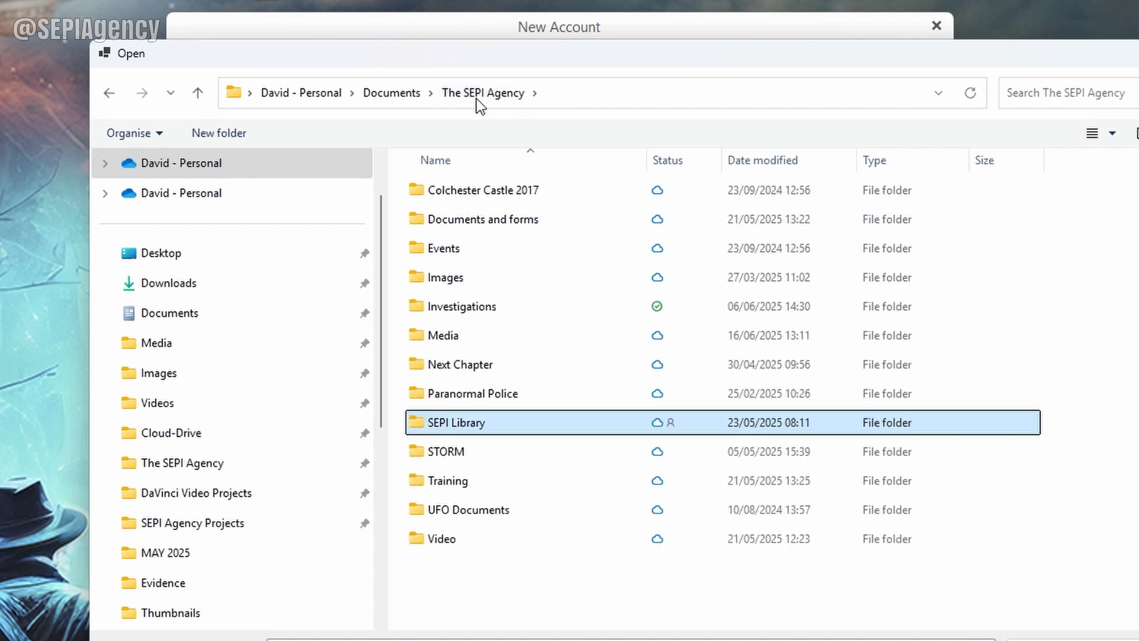
{"action": "double_click", "coordinate": [461, 427]}
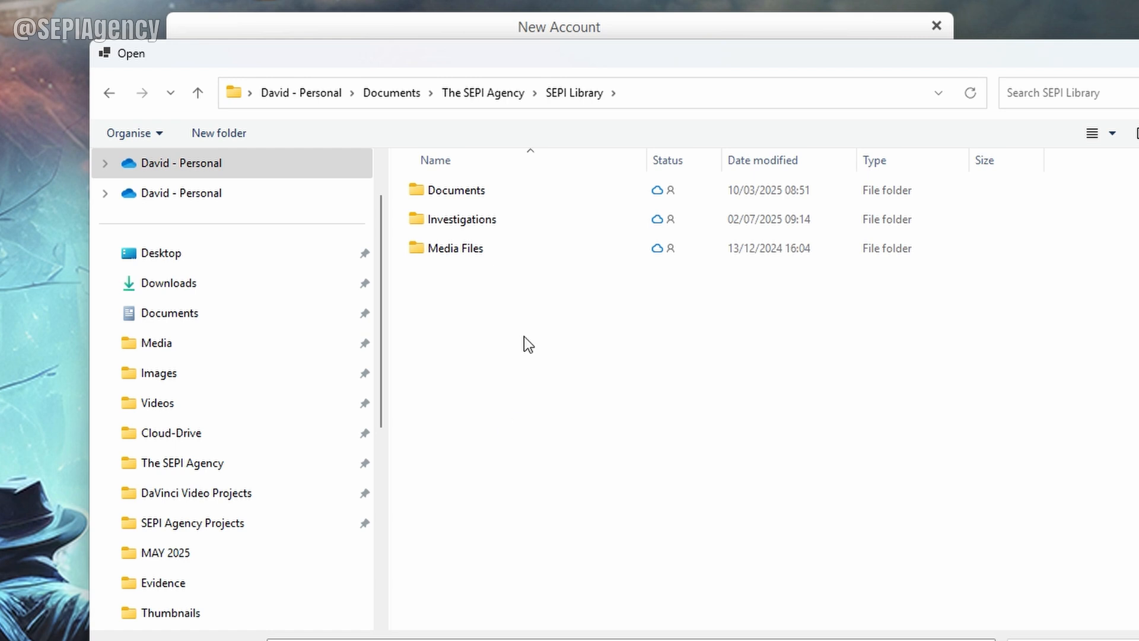
Step: Apply SEPI Logo Black Text No BG.png from Media Files as the avatar and finish the account
{"action": "double_click", "coordinate": [466, 248]}
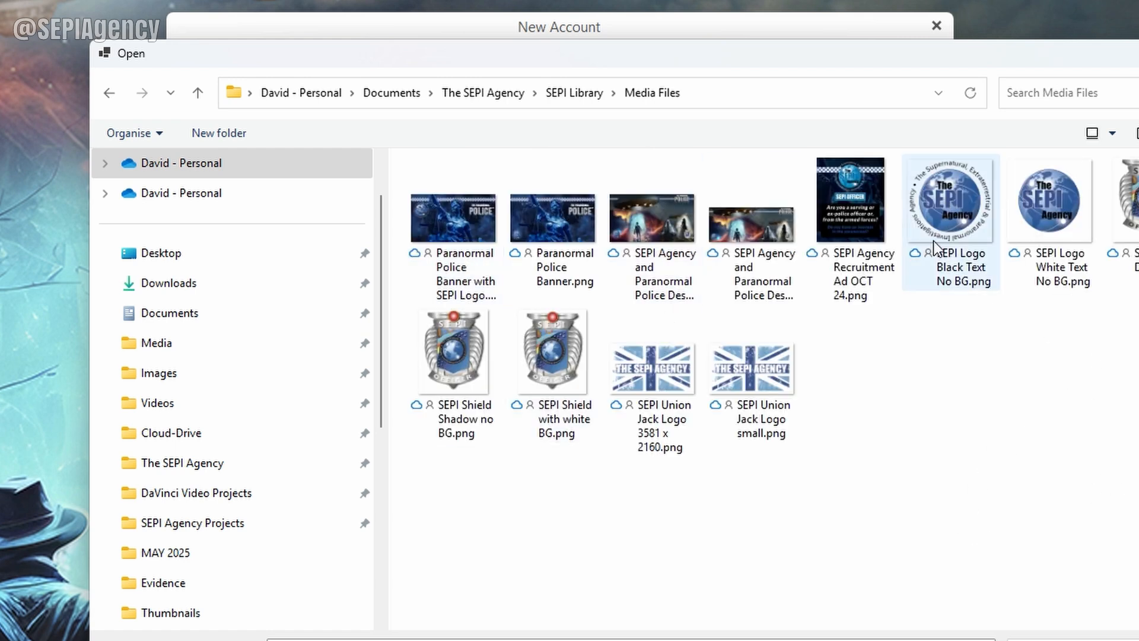
{"action": "double_click", "coordinate": [961, 278]}
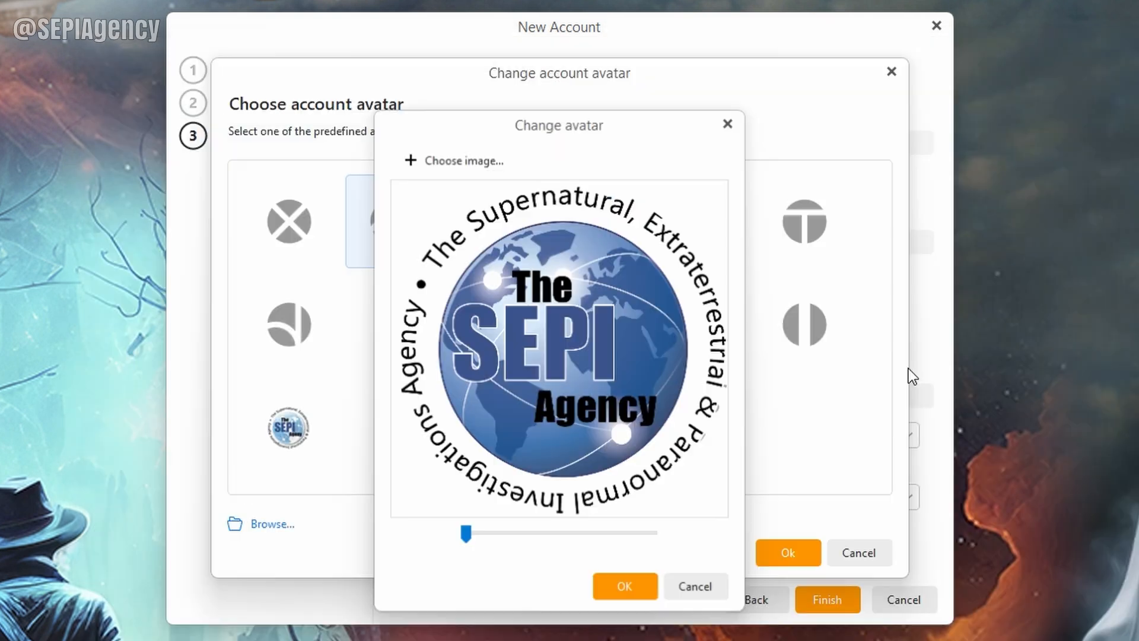
{"action": "left_click", "coordinate": [620, 587]}
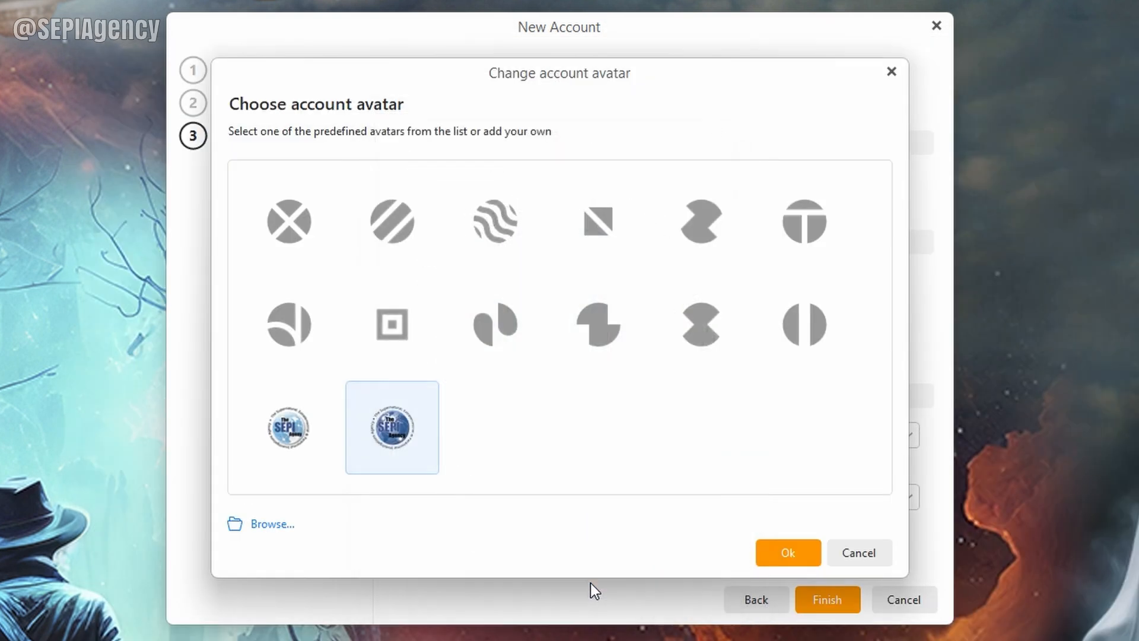
{"action": "left_click", "coordinate": [800, 554]}
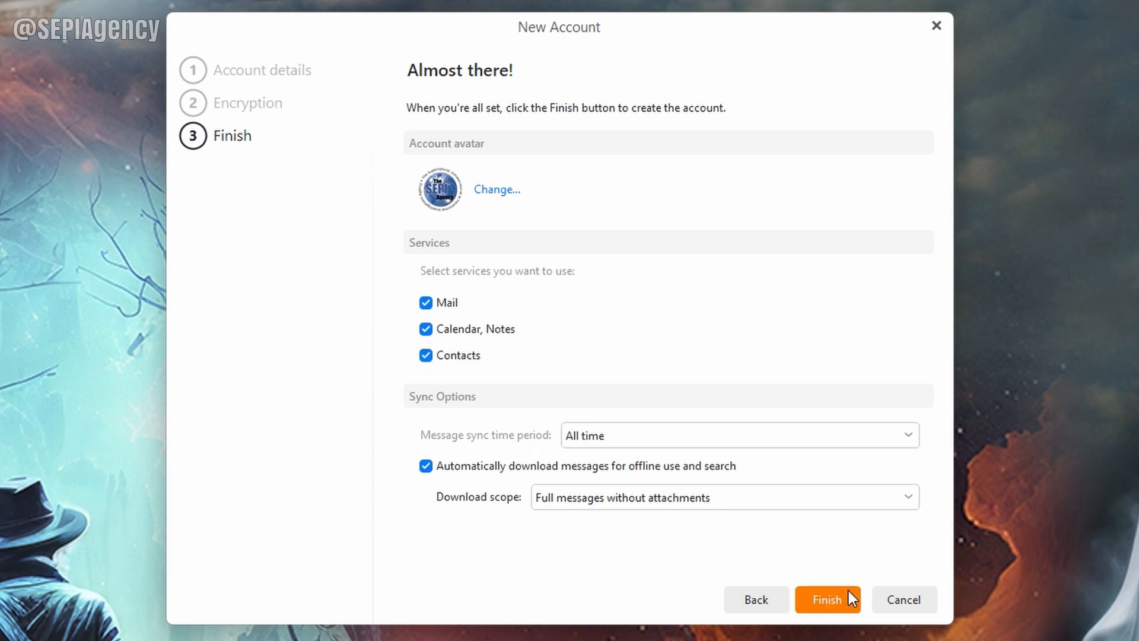
{"action": "left_click", "coordinate": [832, 607]}
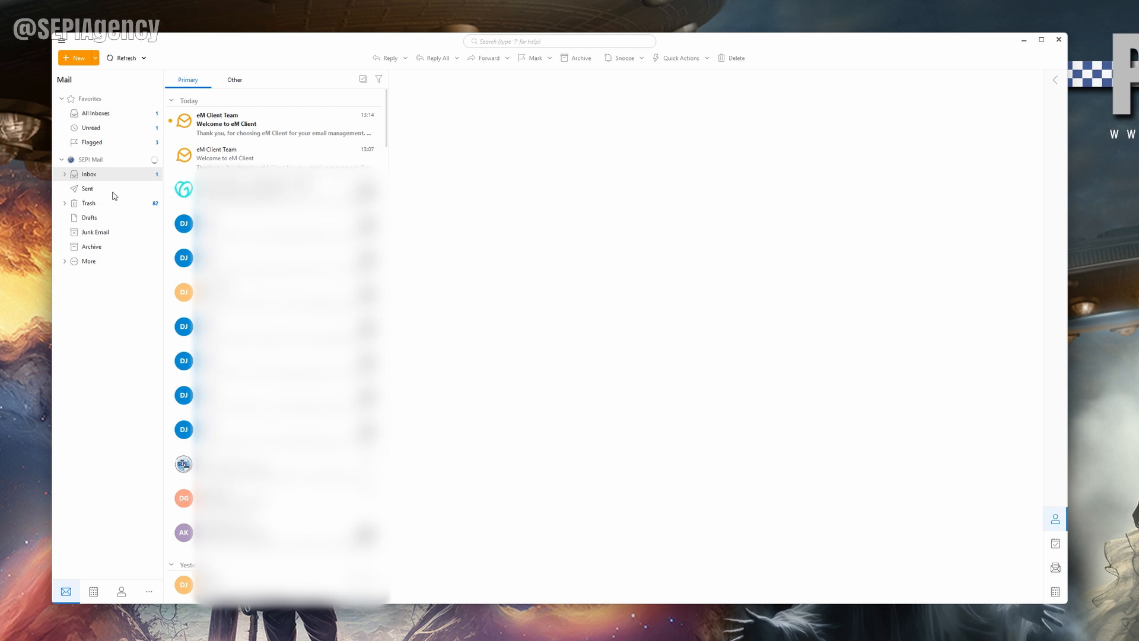
Step: Expand the SEPI Mail Inbox subfolders, check CE5 Event, return to Inbox, and widen the folder pane
{"action": "left_click", "coordinate": [65, 175]}
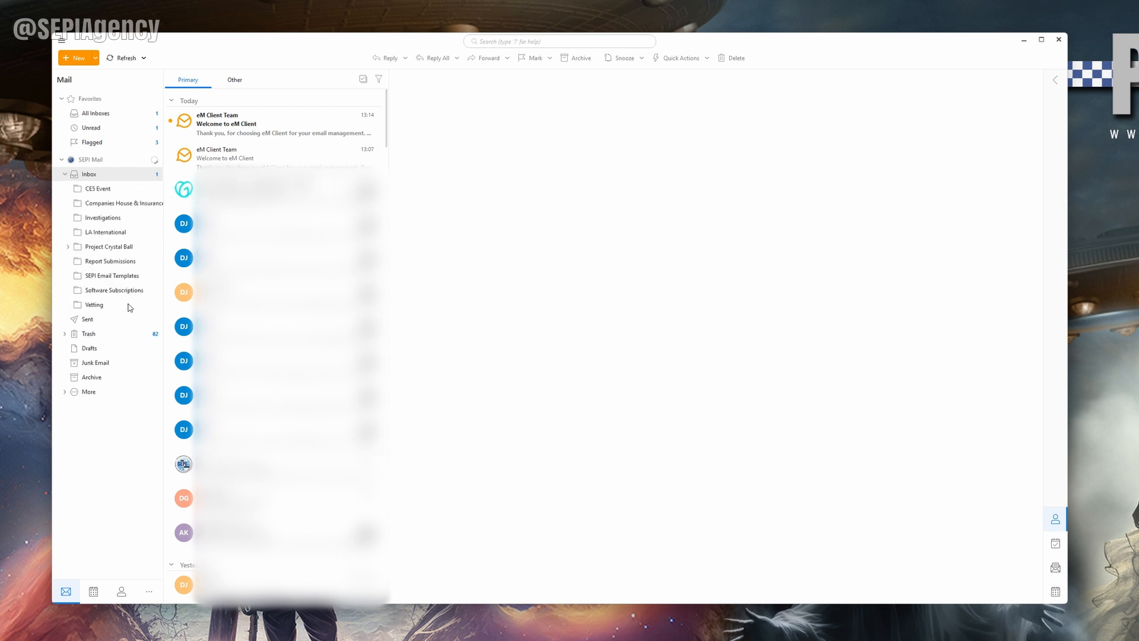
{"action": "left_click", "coordinate": [97, 189]}
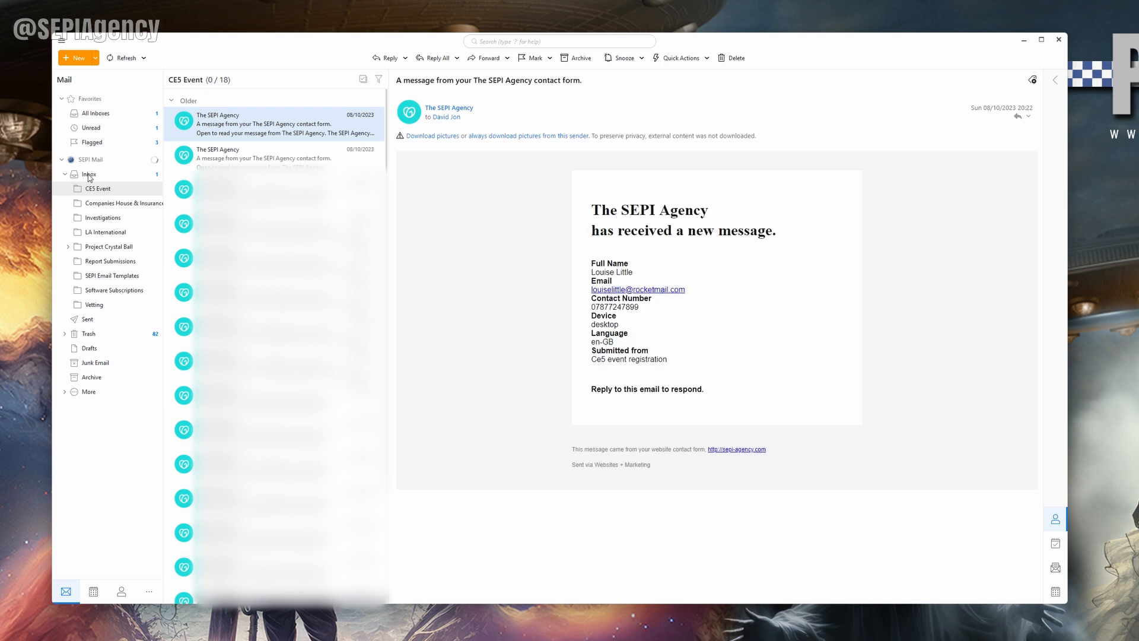
{"action": "left_click", "coordinate": [89, 174]}
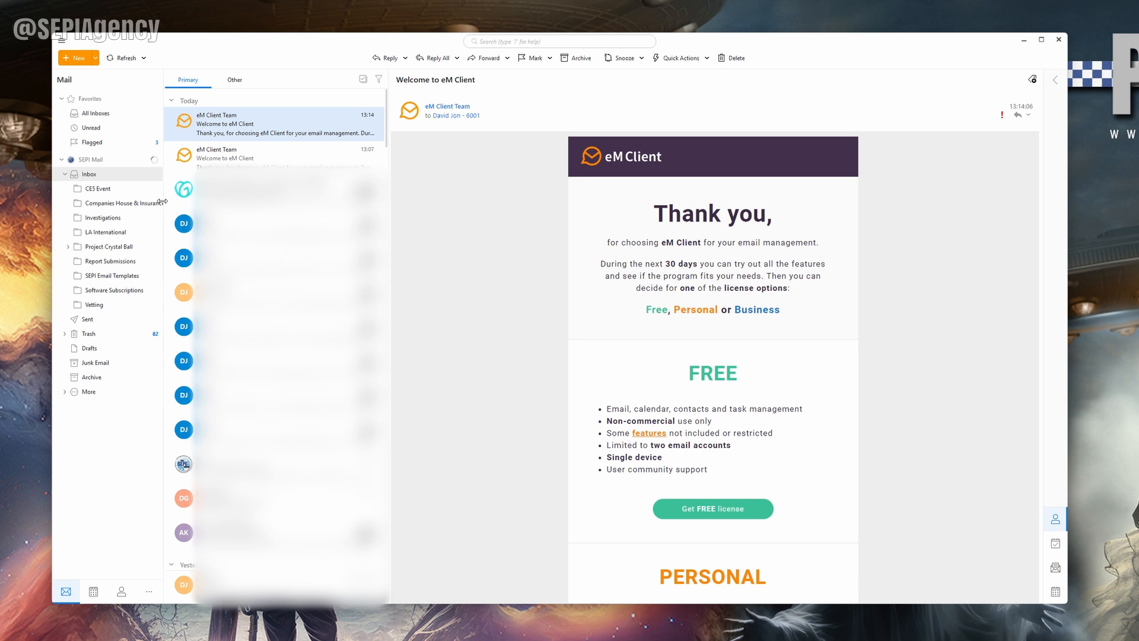
{"action": "left_click_drag", "start_coordinate": [162, 202], "coordinate": [238, 202]}
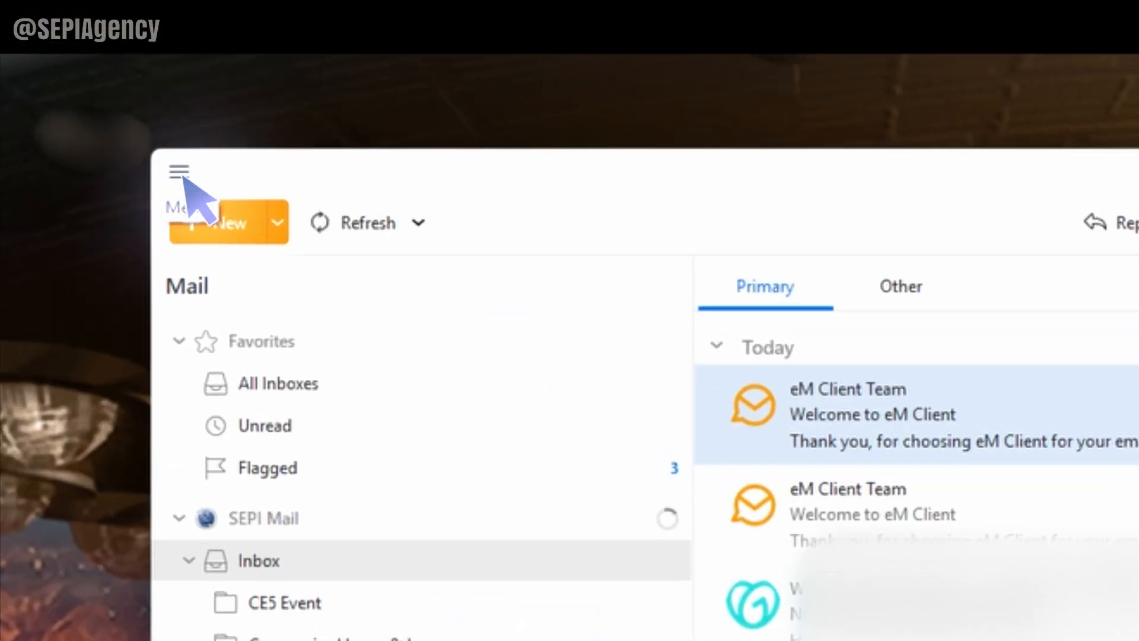
Step: Open the SEPI Mail account settings on the IMAP server tab
{"action": "left_click", "coordinate": [181, 174]}
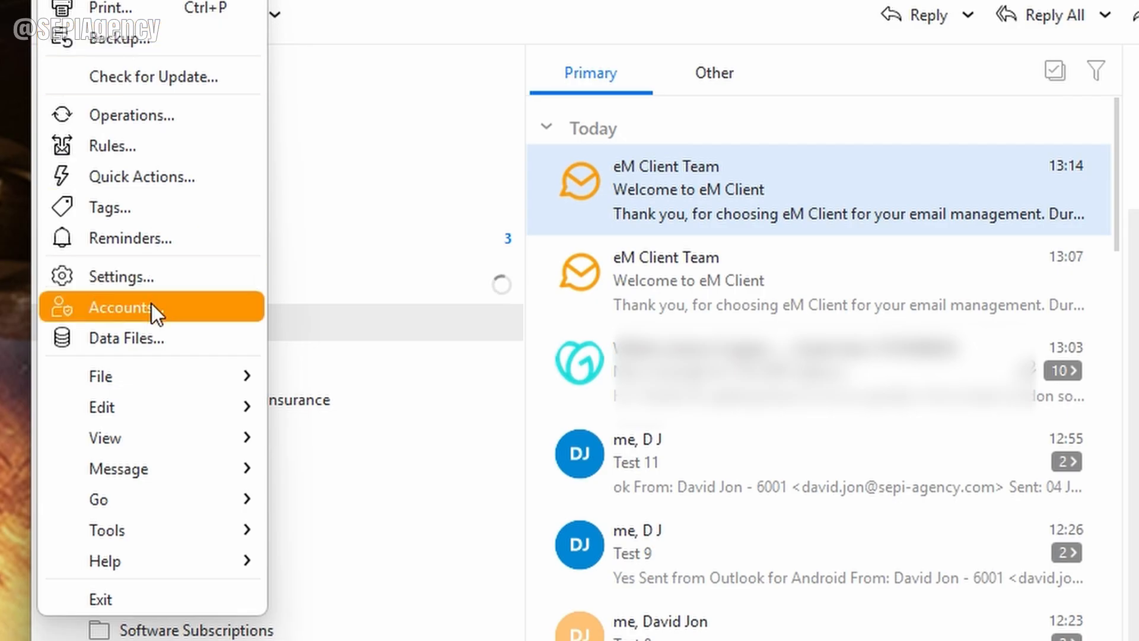
{"action": "left_click", "coordinate": [141, 323]}
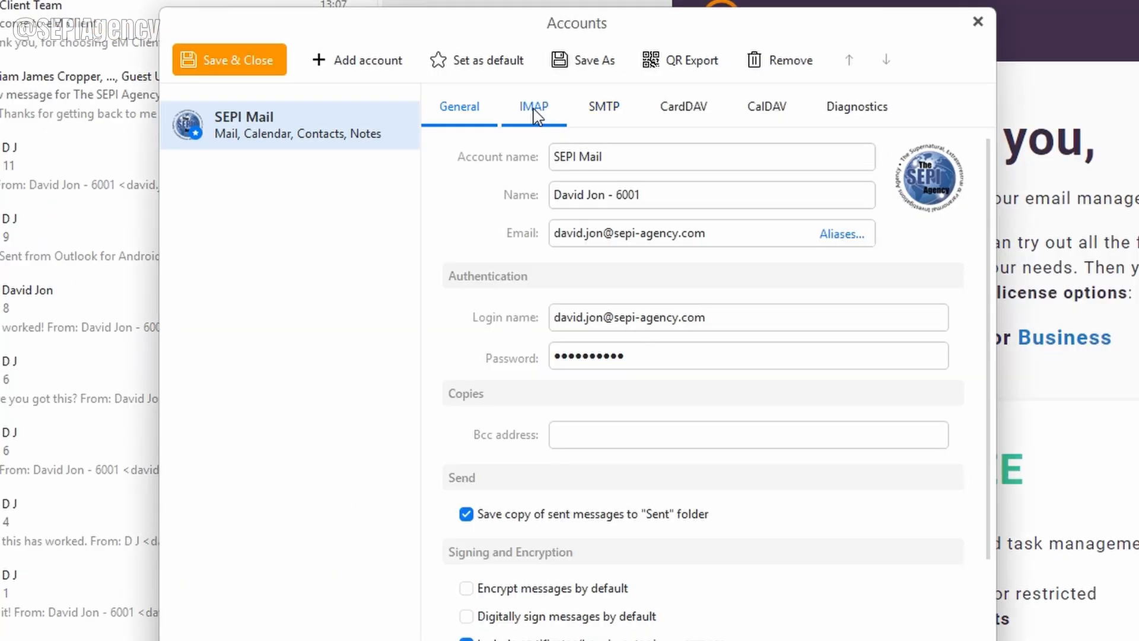
{"action": "left_click", "coordinate": [535, 114]}
{"action": "left_click", "coordinate": [611, 116]}
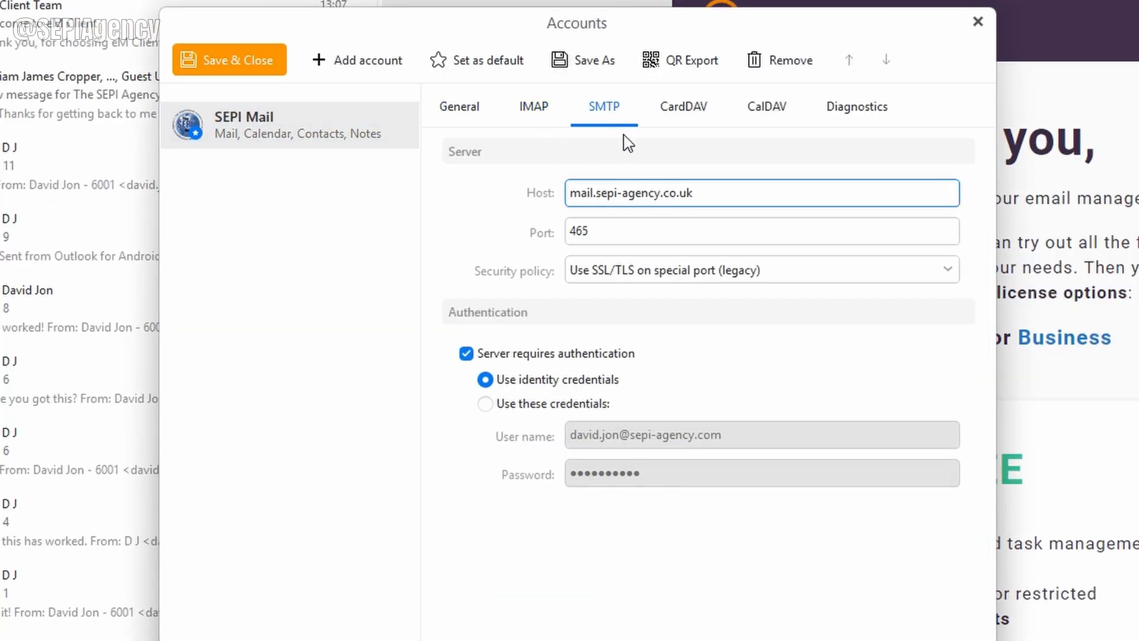
{"action": "left_click", "coordinate": [536, 115]}
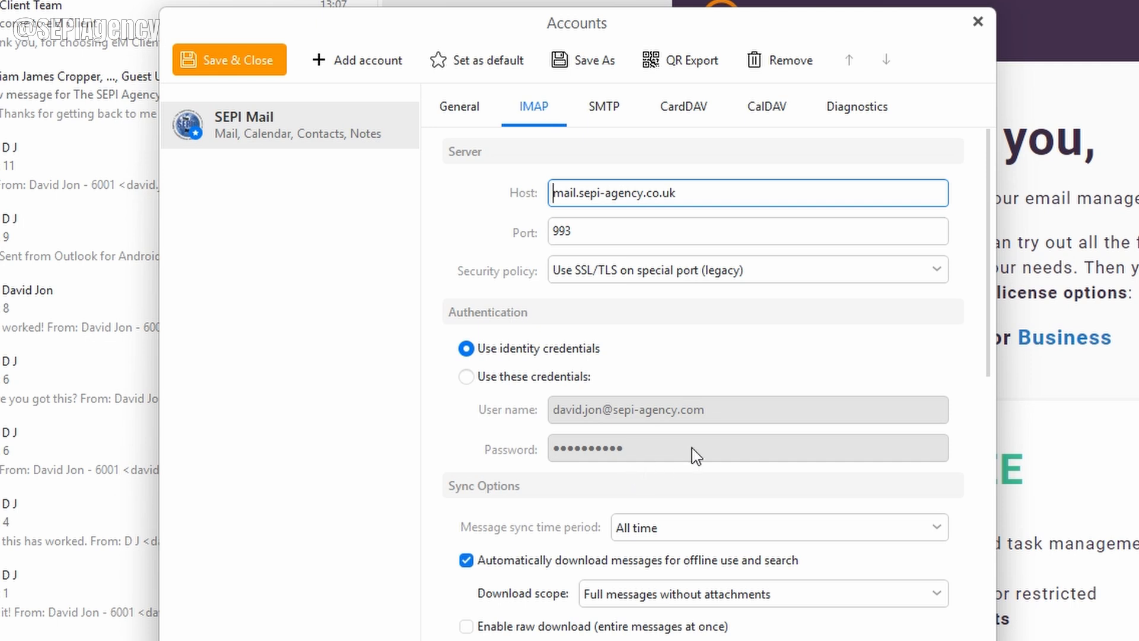
Step: Set the IMAP port to 143 with the security policy Force usage of SSL/TLS
{"action": "double_click", "coordinate": [640, 235]}
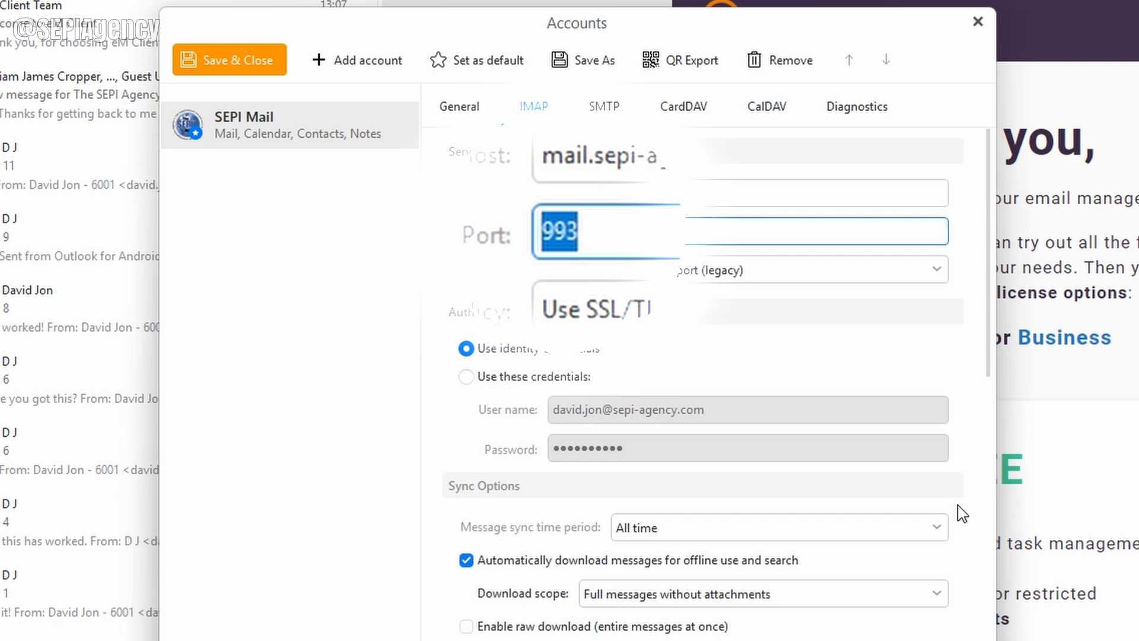
{"action": "type", "text": "143"}
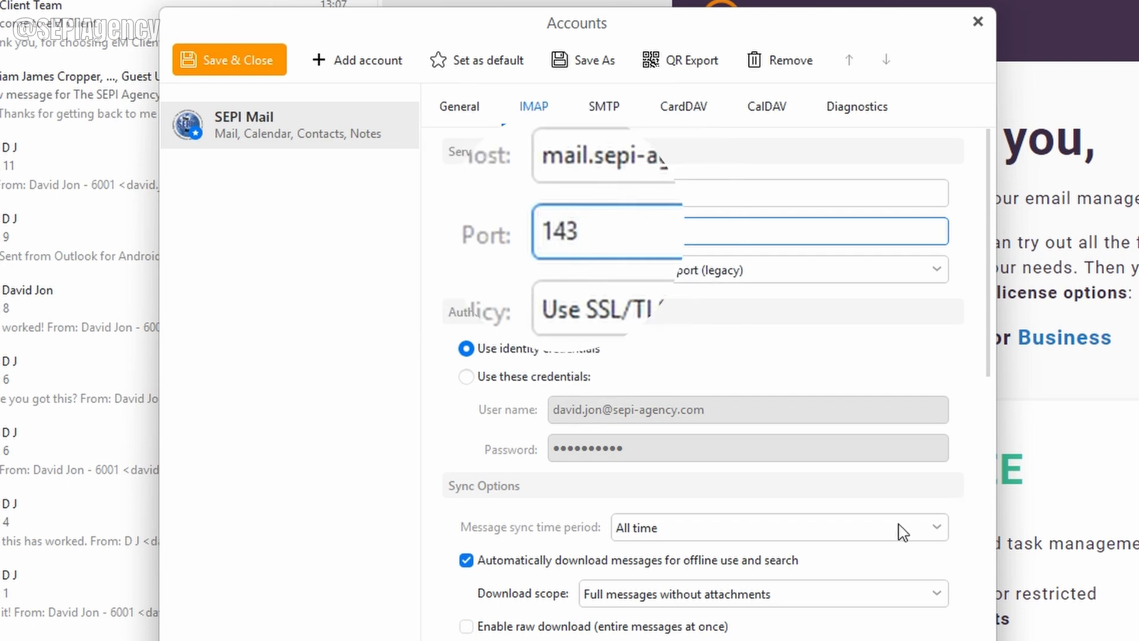
{"action": "left_click", "coordinate": [647, 277]}
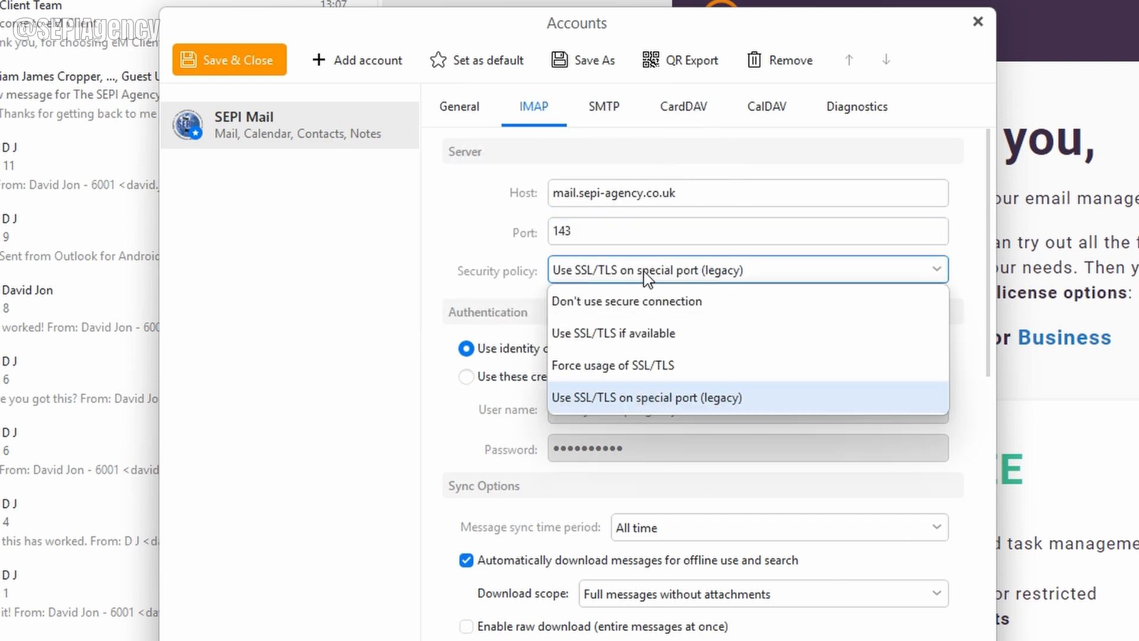
{"action": "left_click", "coordinate": [669, 368]}
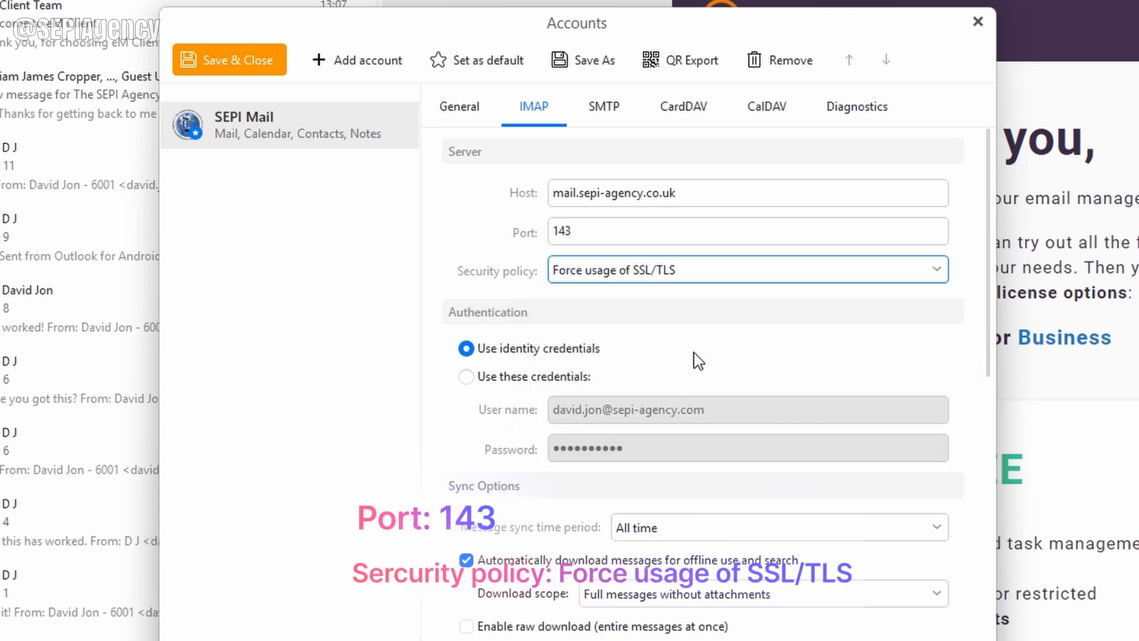
Step: Change the SMTP port from 465 to 587 and set security to 'Force usage of SSL/TLS'
{"action": "left_click", "coordinate": [608, 110]}
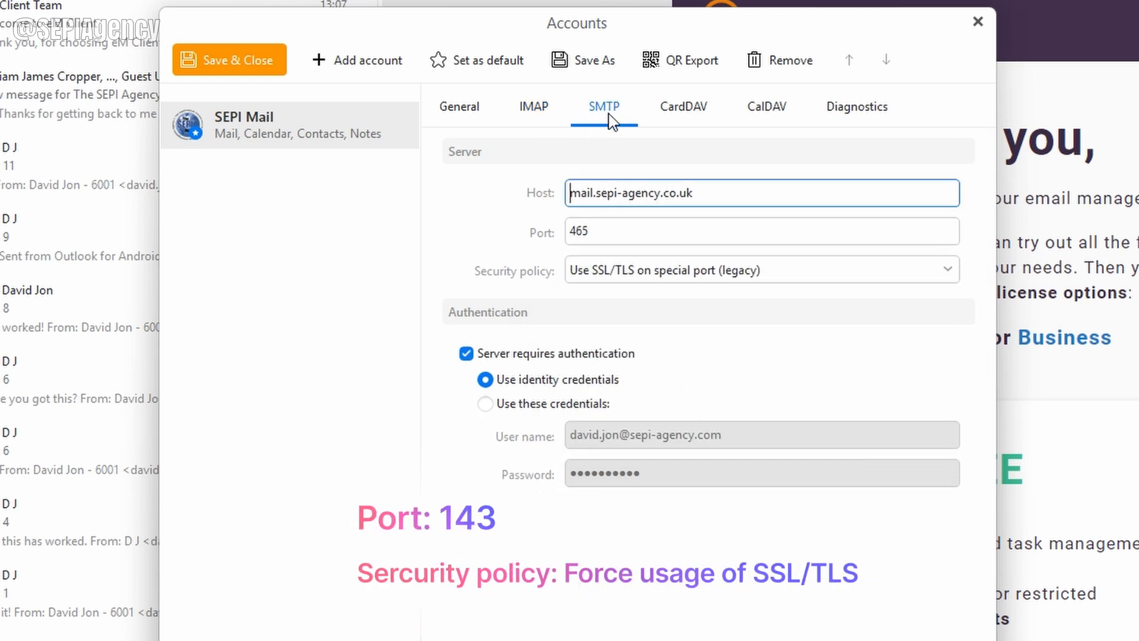
{"action": "double_click", "coordinate": [611, 234]}
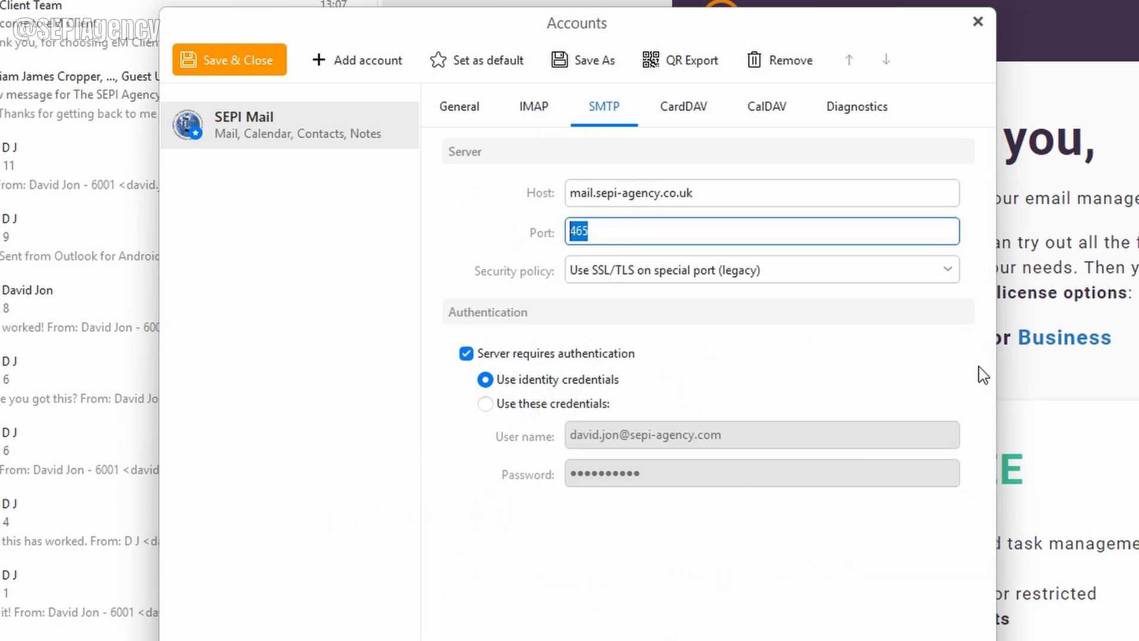
{"action": "type", "text": "587"}
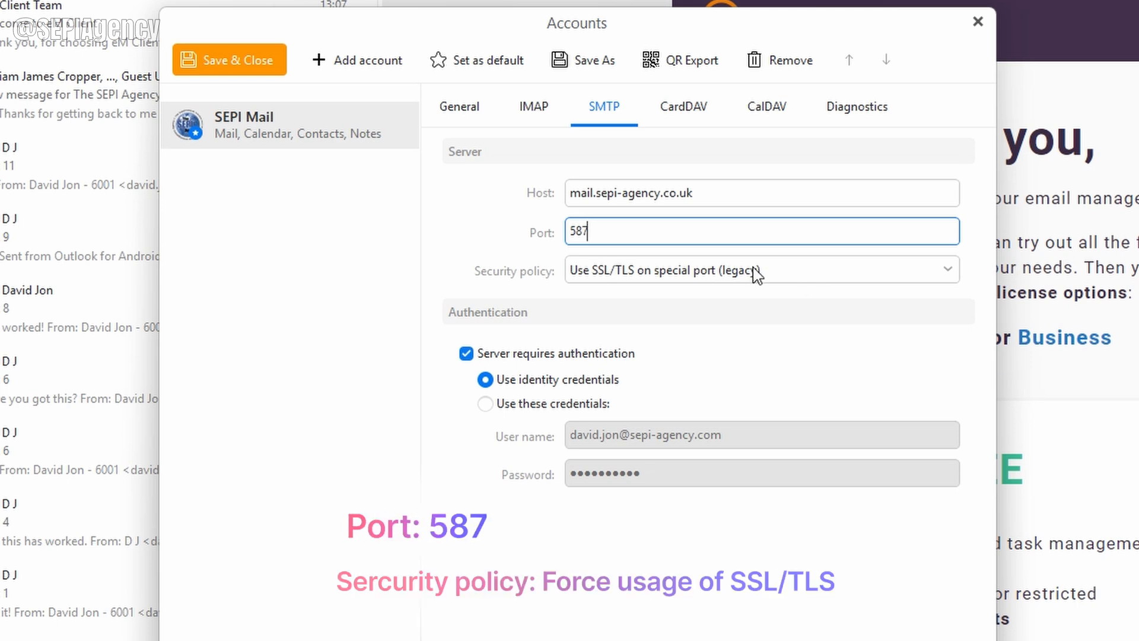
{"action": "left_click", "coordinate": [869, 270]}
{"action": "left_click", "coordinate": [656, 368]}
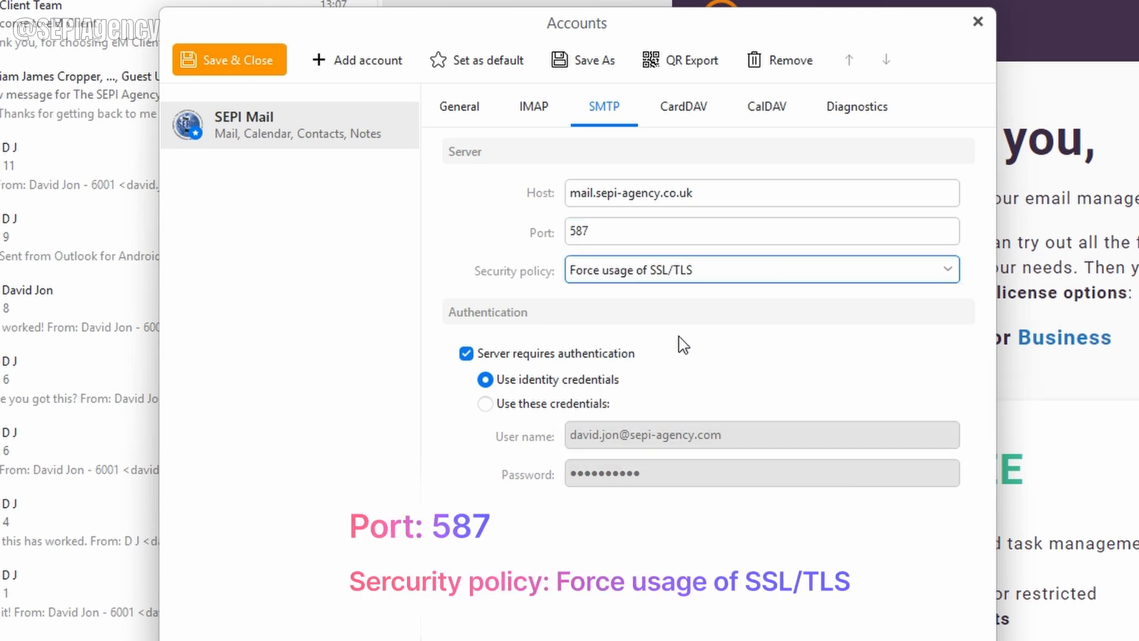
Step: Double-check the IMAP and SMTP settings, then save the account and close the dialog
{"action": "left_click", "coordinate": [537, 113]}
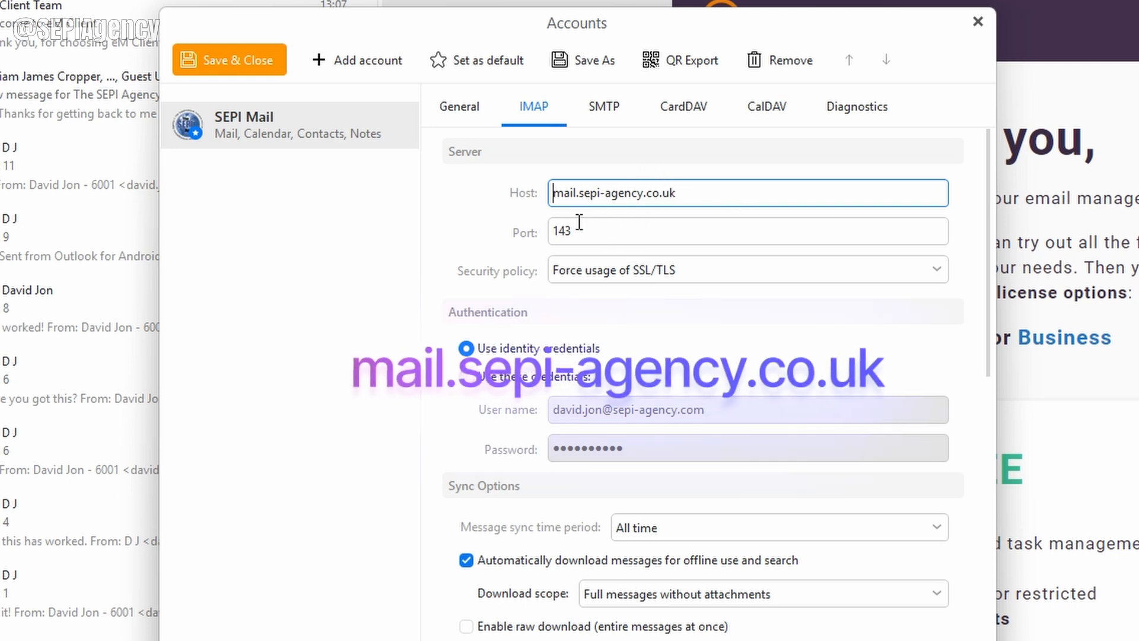
{"action": "left_click", "coordinate": [603, 107]}
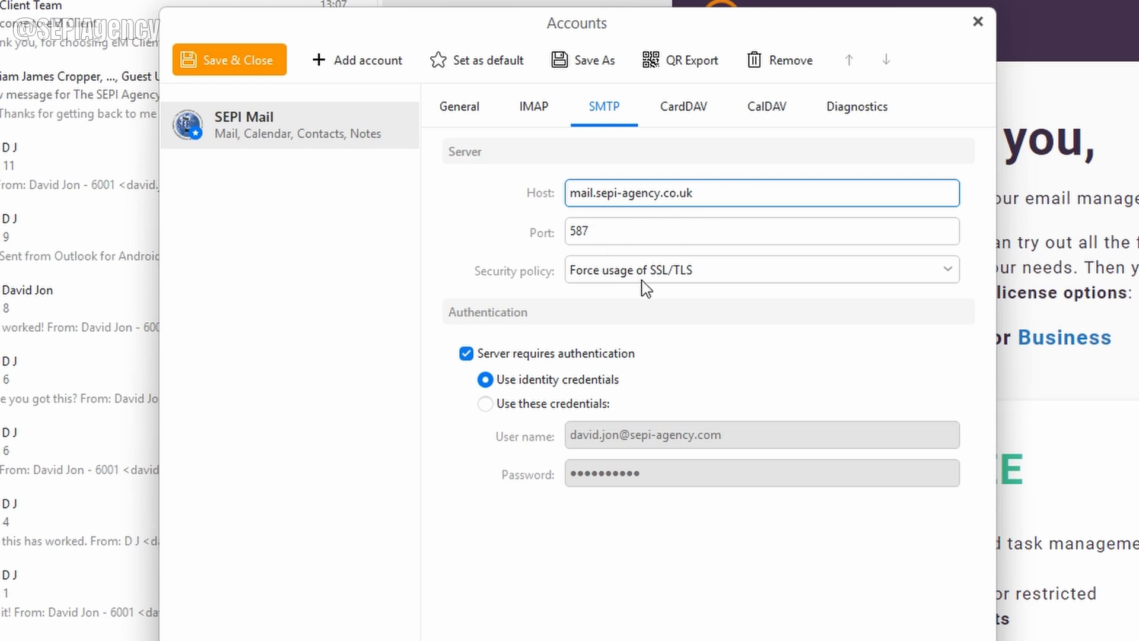
{"action": "left_click", "coordinate": [540, 109]}
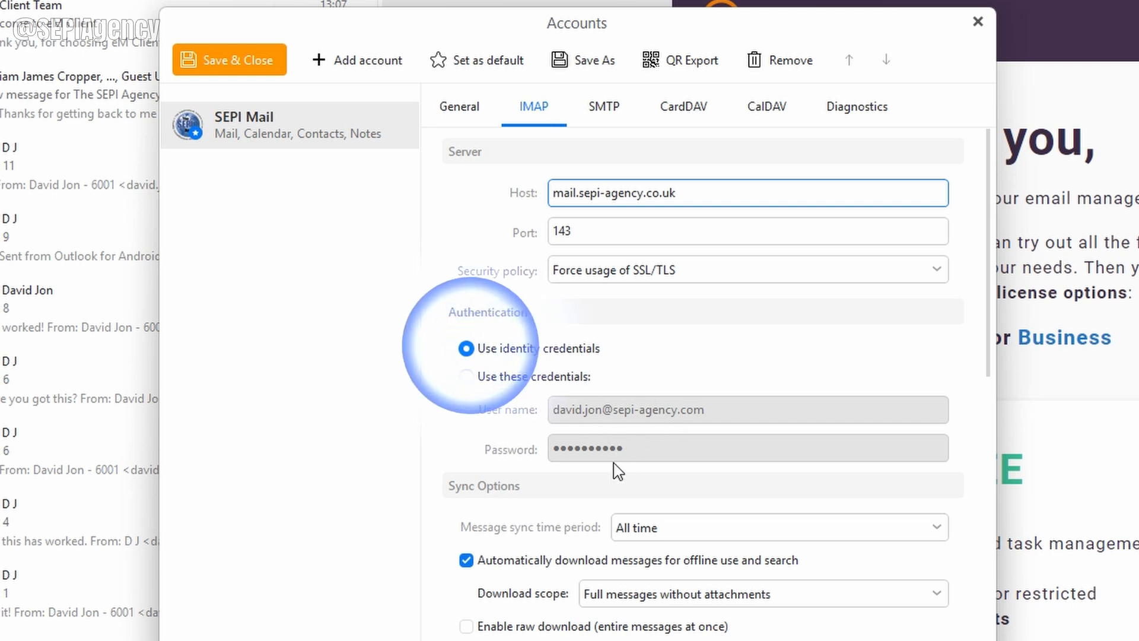
{"action": "left_click", "coordinate": [606, 108]}
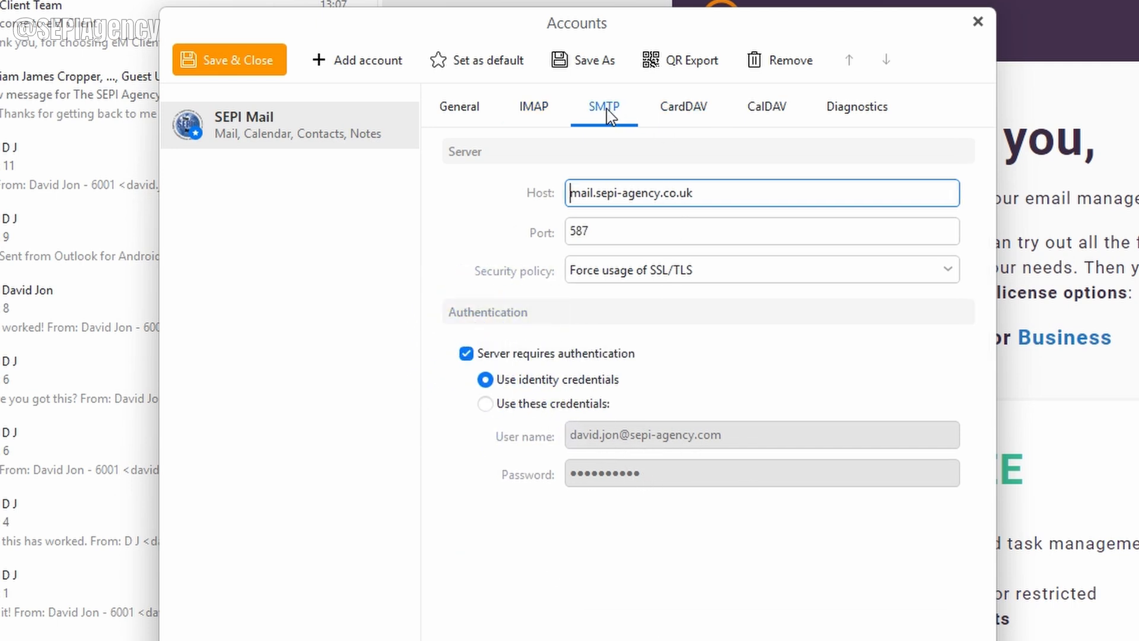
{"action": "left_click", "coordinate": [530, 107]}
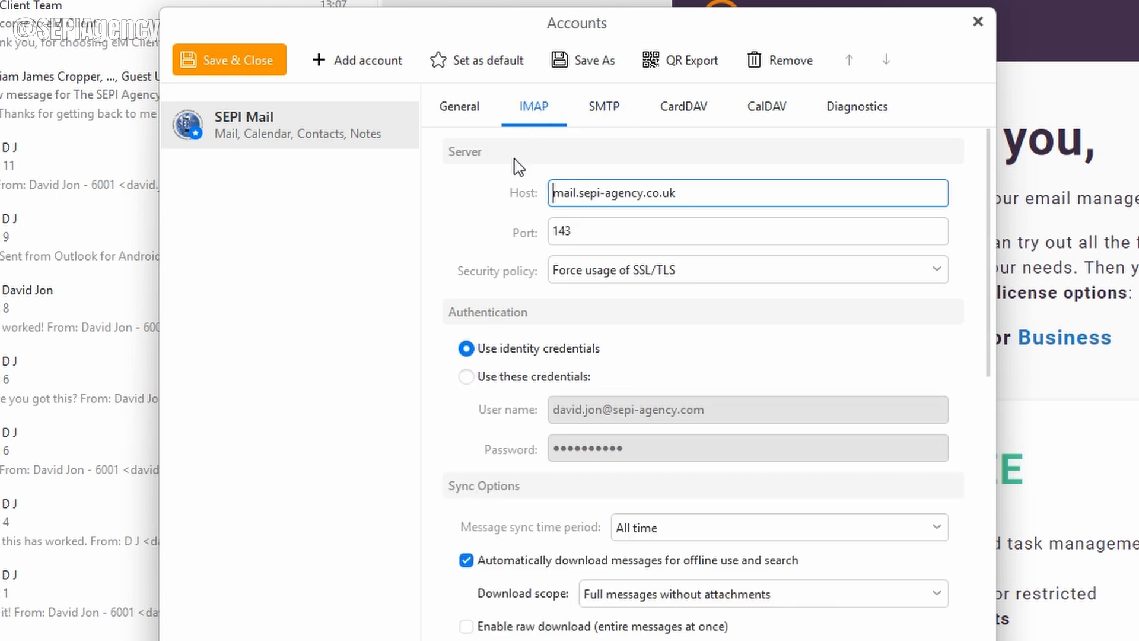
{"action": "scroll", "coordinate": [644, 325], "scroll_direction": "down", "scroll_amount": 1}
{"action": "scroll", "coordinate": [640, 323], "scroll_direction": "up", "scroll_amount": 1}
{"action": "left_click", "coordinate": [254, 69]}
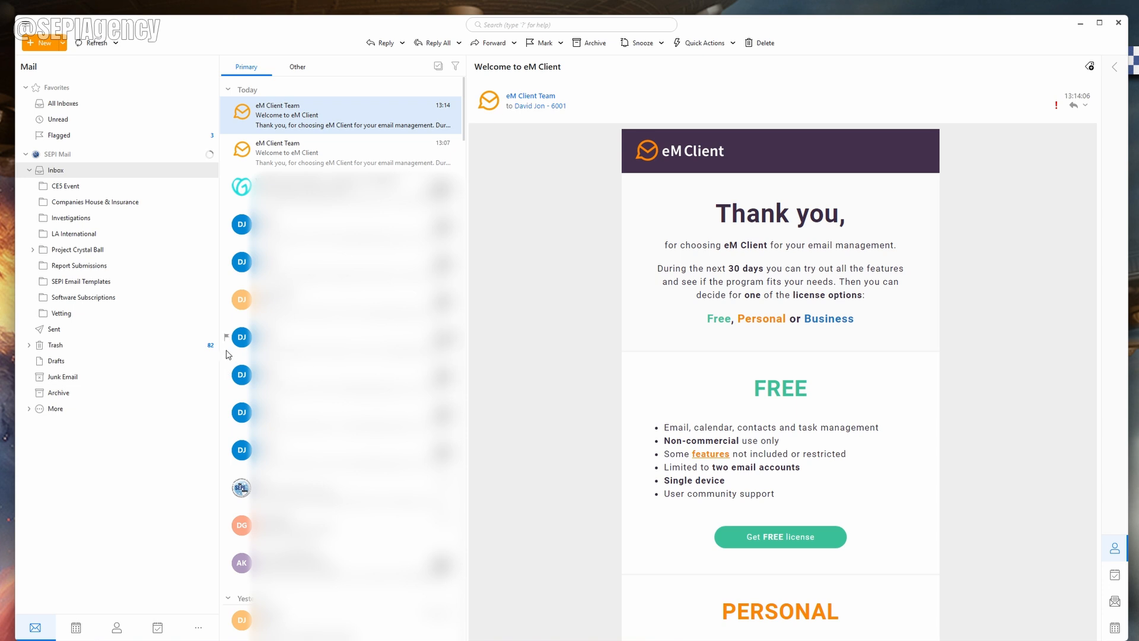
Step: Send a new email to the autocompleted second account with subject 'Test today' and body 'Test'
{"action": "left_click", "coordinate": [42, 43]}
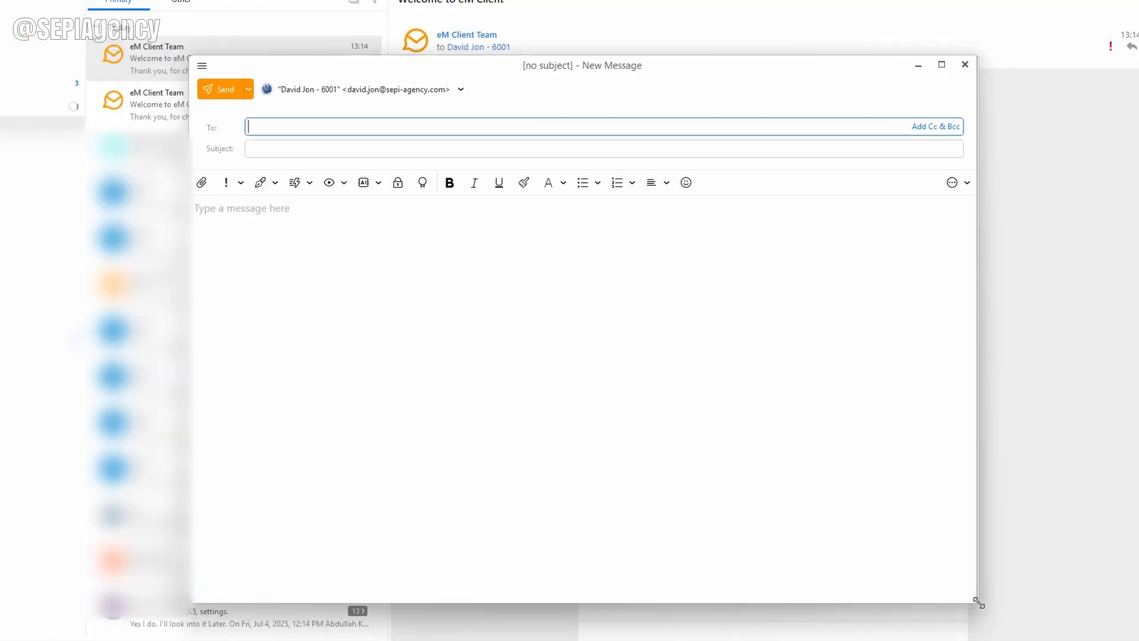
{"action": "left_click_drag", "start_coordinate": [979, 603], "coordinate": [984, 602]}
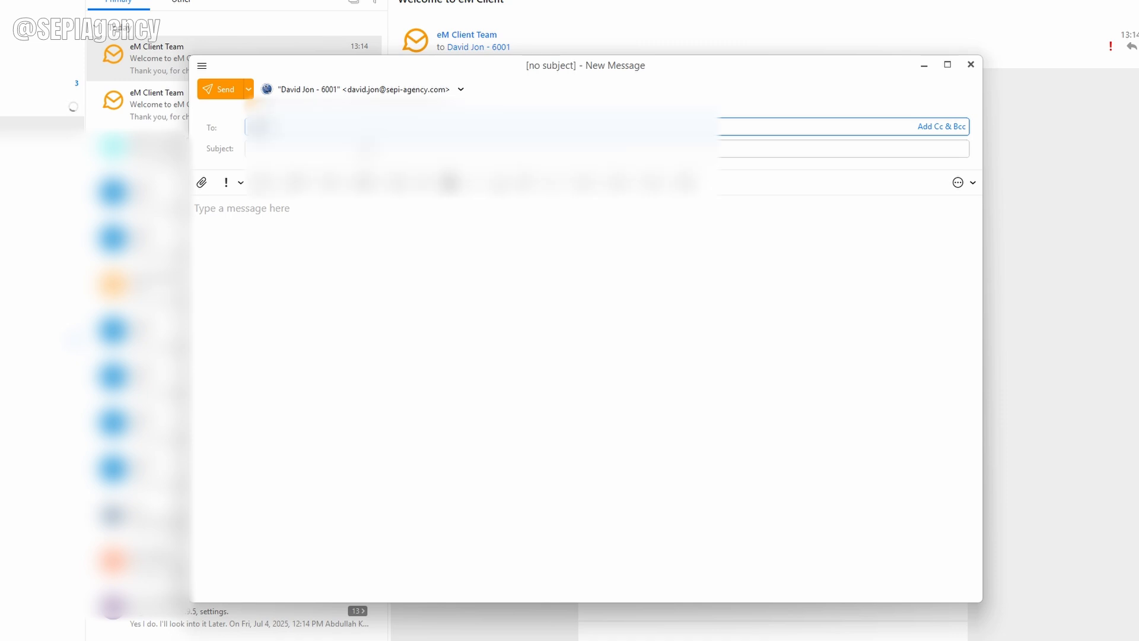
{"action": "type", "text": "a"}
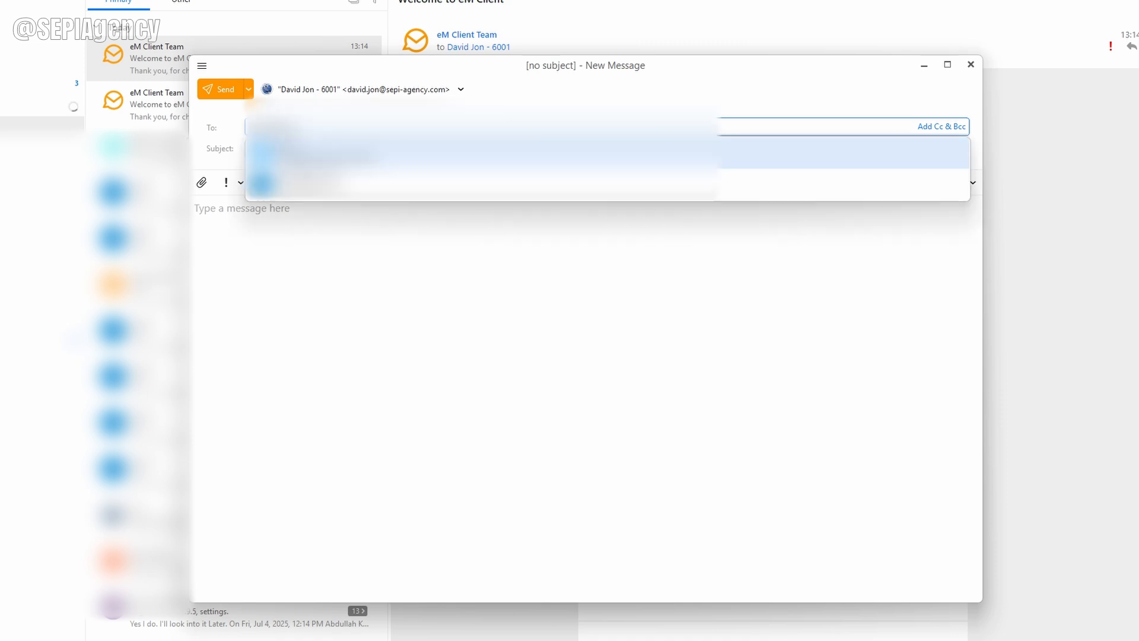
{"action": "type", "text": "a"}
{"action": "key", "text": "Return"}
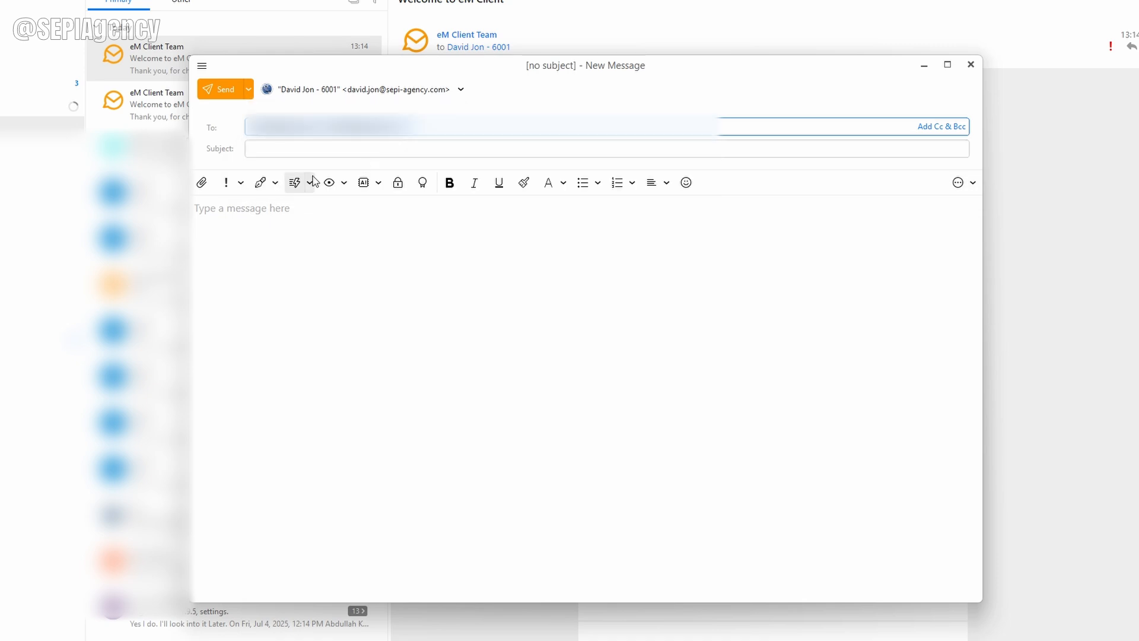
{"action": "left_click", "coordinate": [287, 150]}
{"action": "type", "text": "Test "}
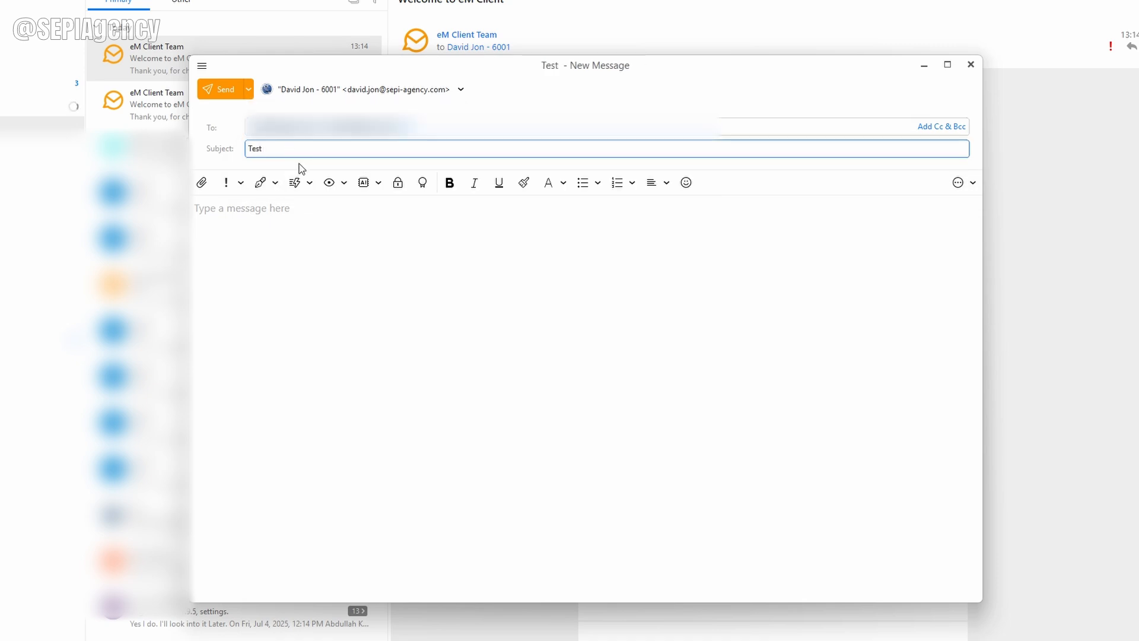
{"action": "type", "text": "today"}
{"action": "key", "text": "Tab"}
{"action": "type", "text": "T"}
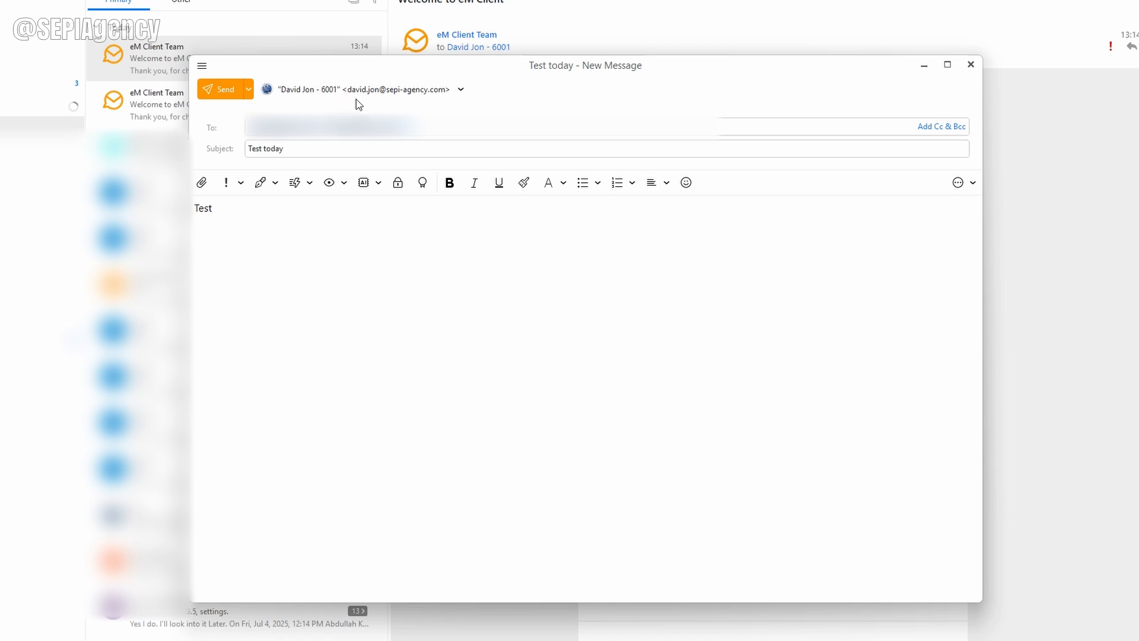
{"action": "left_click", "coordinate": [225, 90]}
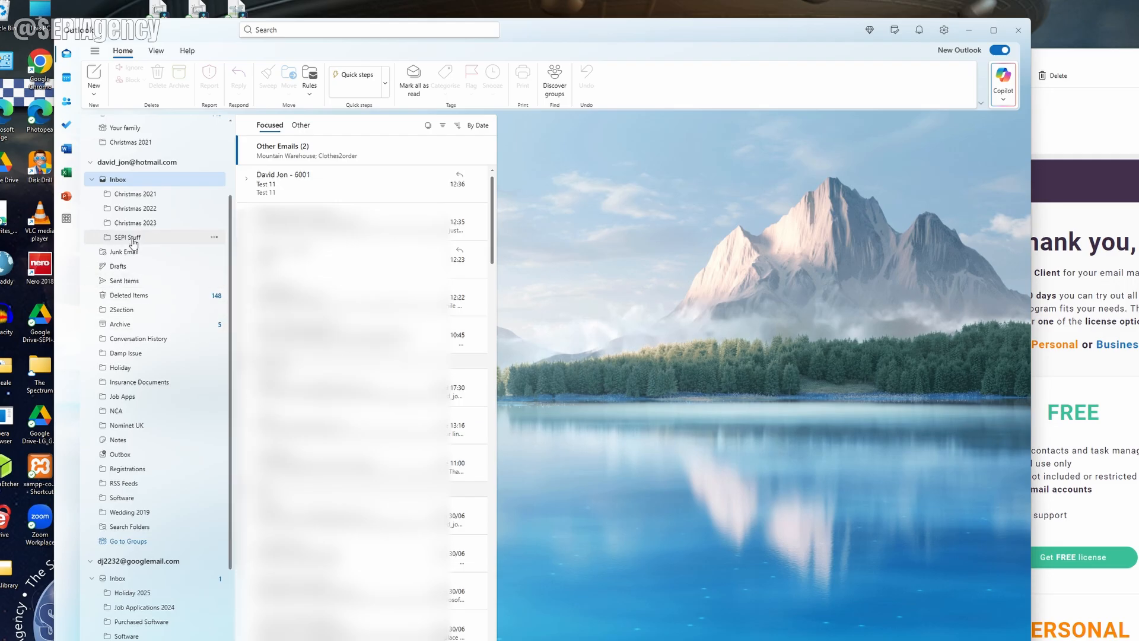
Step: In Outlook's second inbox, reply 'Yes all ok' to the Test today email, then return to eM Client
{"action": "scroll", "coordinate": [133, 243], "scroll_direction": "down", "scroll_amount": 4}
{"action": "left_click", "coordinate": [160, 422]}
{"action": "scroll", "coordinate": [160, 422], "scroll_direction": "up", "scroll_amount": 3}
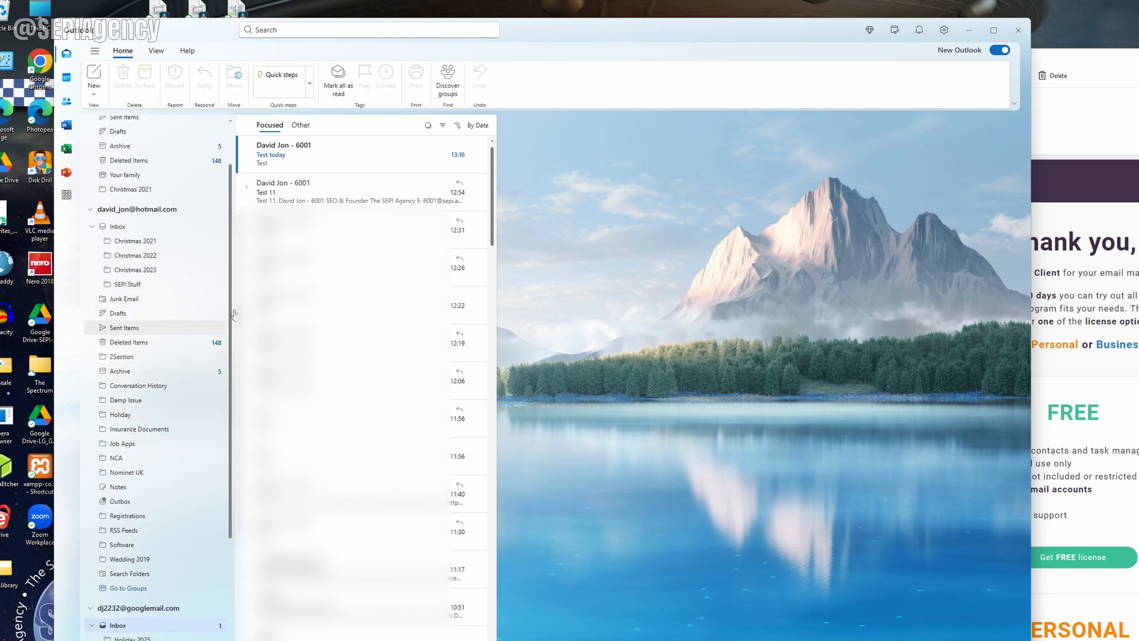
{"action": "left_click", "coordinate": [349, 165]}
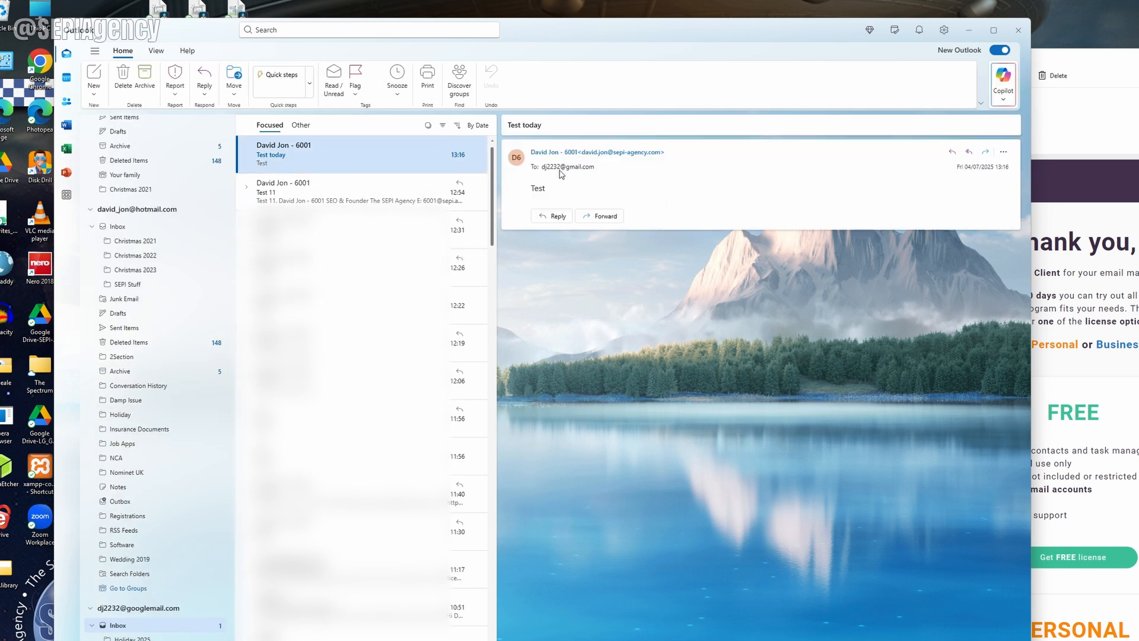
{"action": "left_click", "coordinate": [556, 217]}
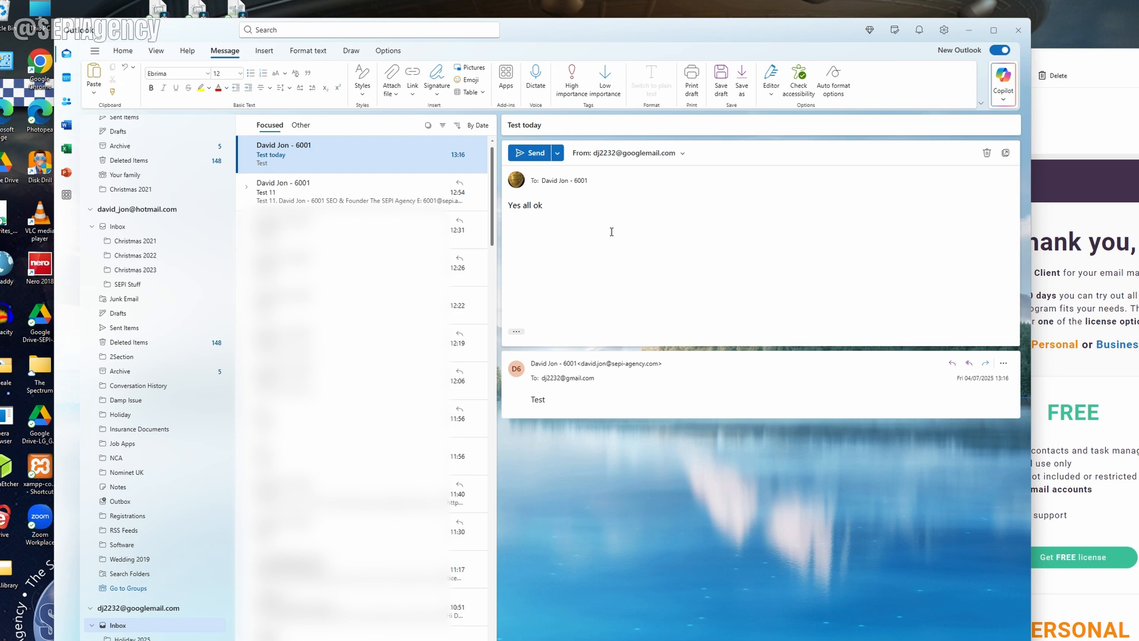
{"action": "left_click", "coordinate": [526, 153]}
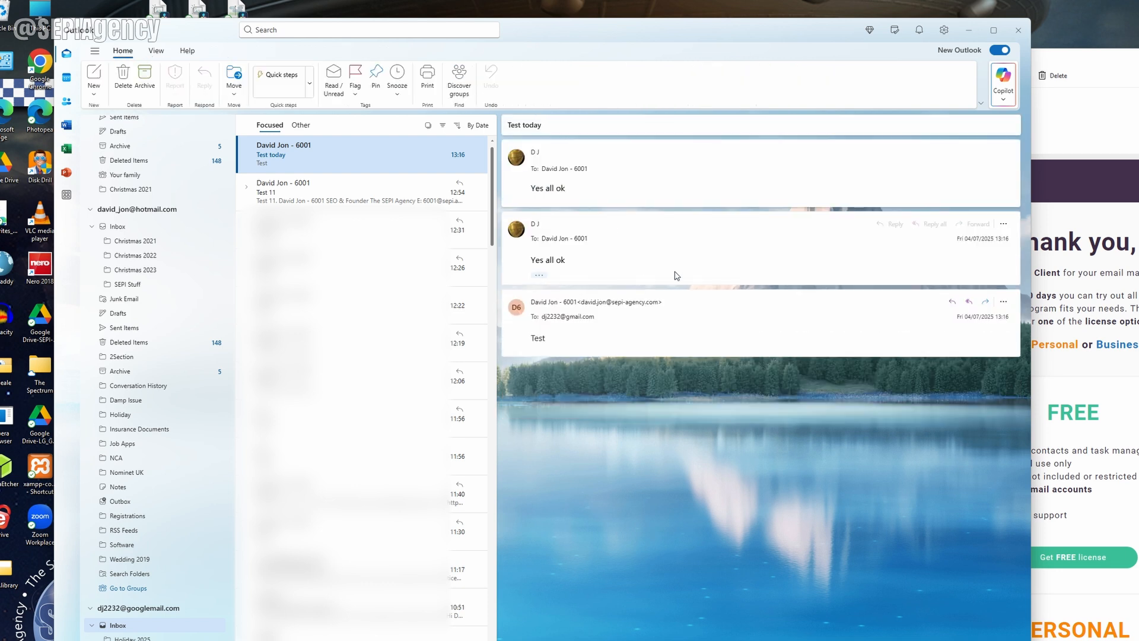
{"action": "left_click", "coordinate": [1138, 65]}
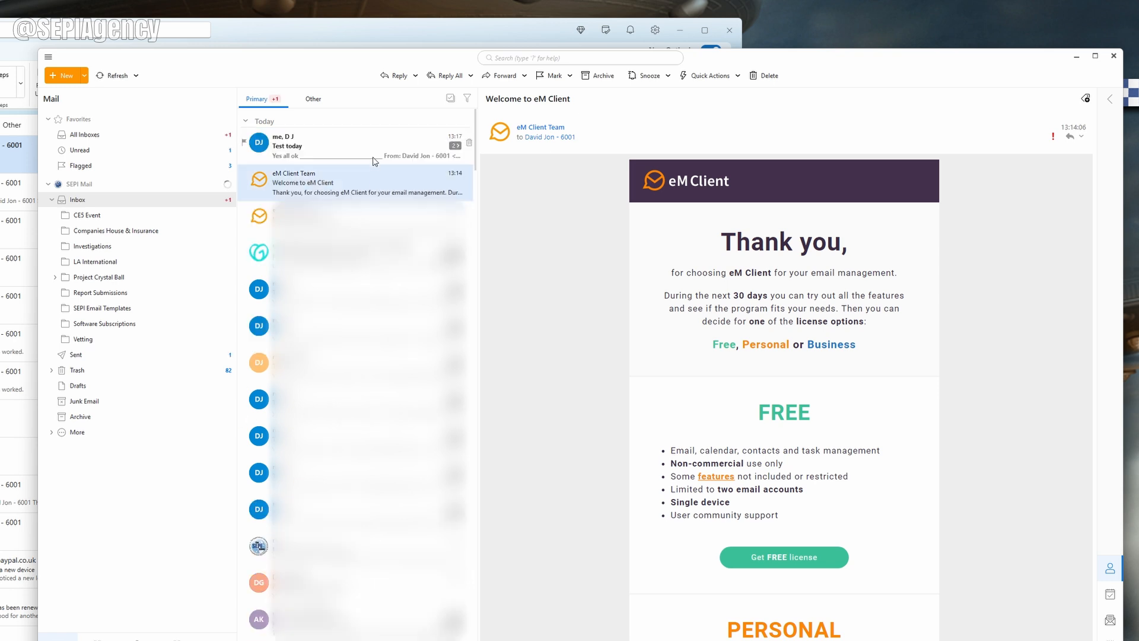
Step: Open the Test today conversation and expand the original Test message above the reply
{"action": "left_click", "coordinate": [375, 156]}
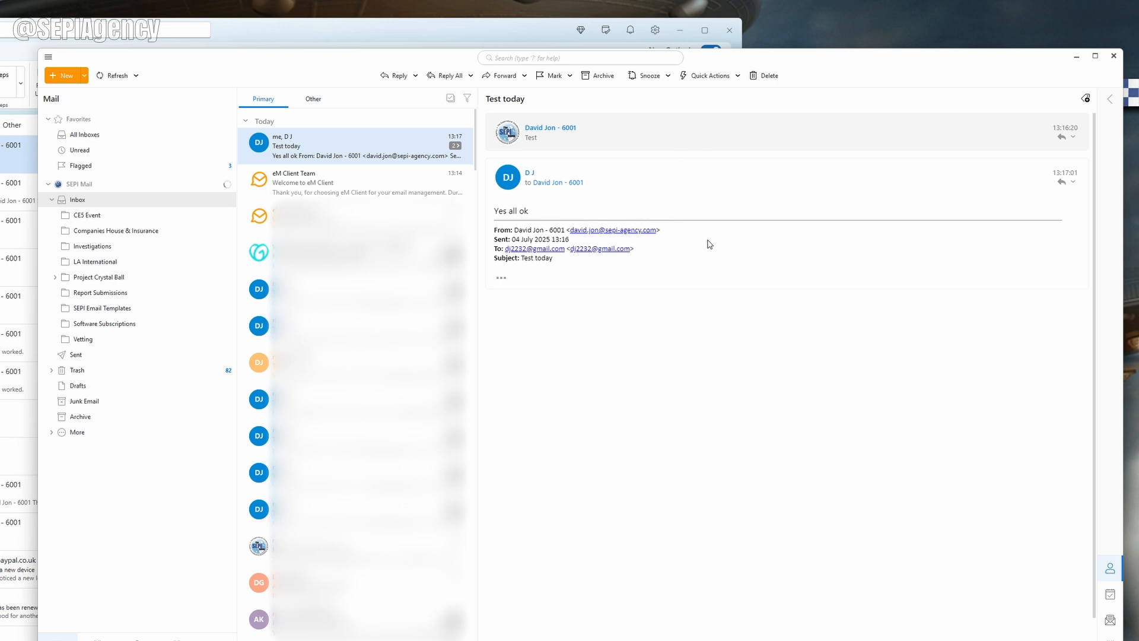
{"action": "left_click", "coordinate": [682, 139]}
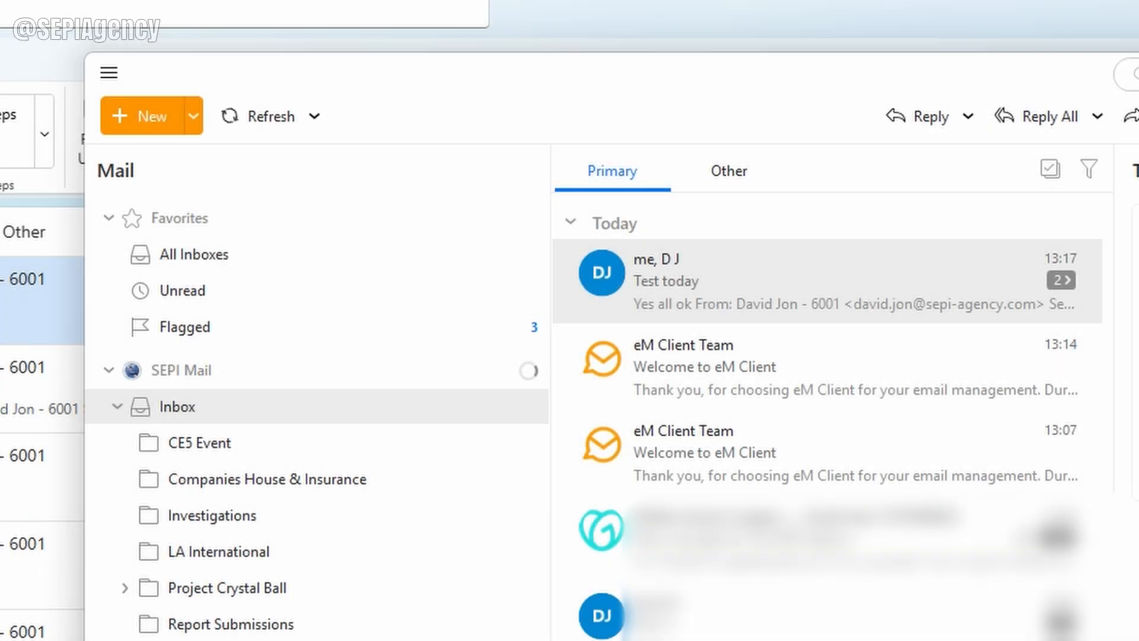
Step: Set Mail > Conversations sort order to 'Latest messages on top' and save the settings
{"action": "left_click", "coordinate": [110, 74]}
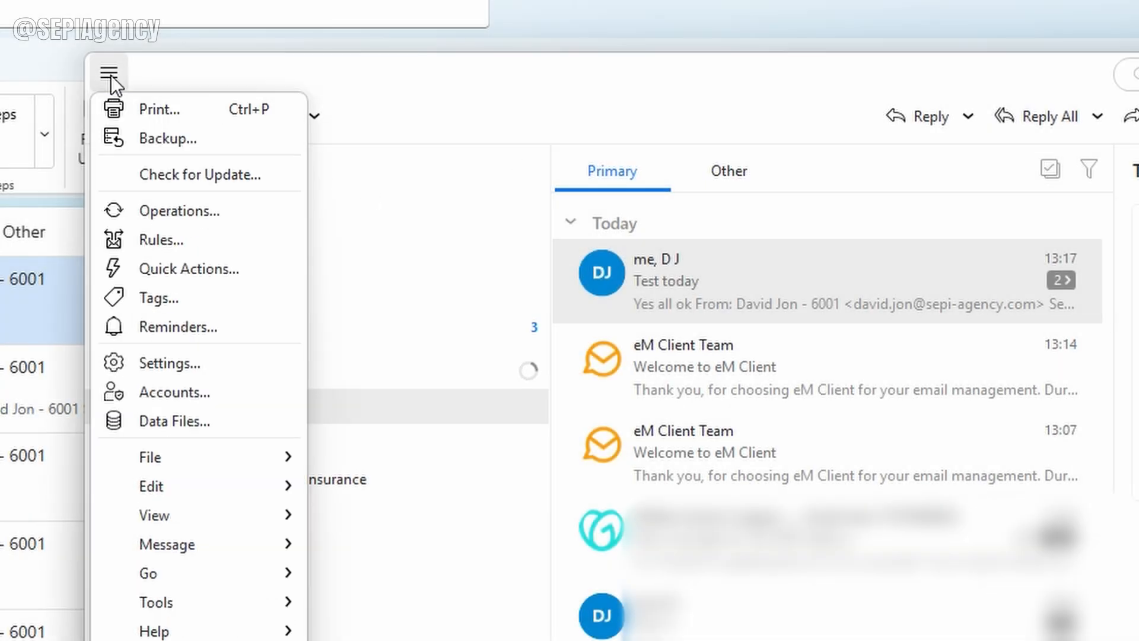
{"action": "left_click", "coordinate": [202, 369]}
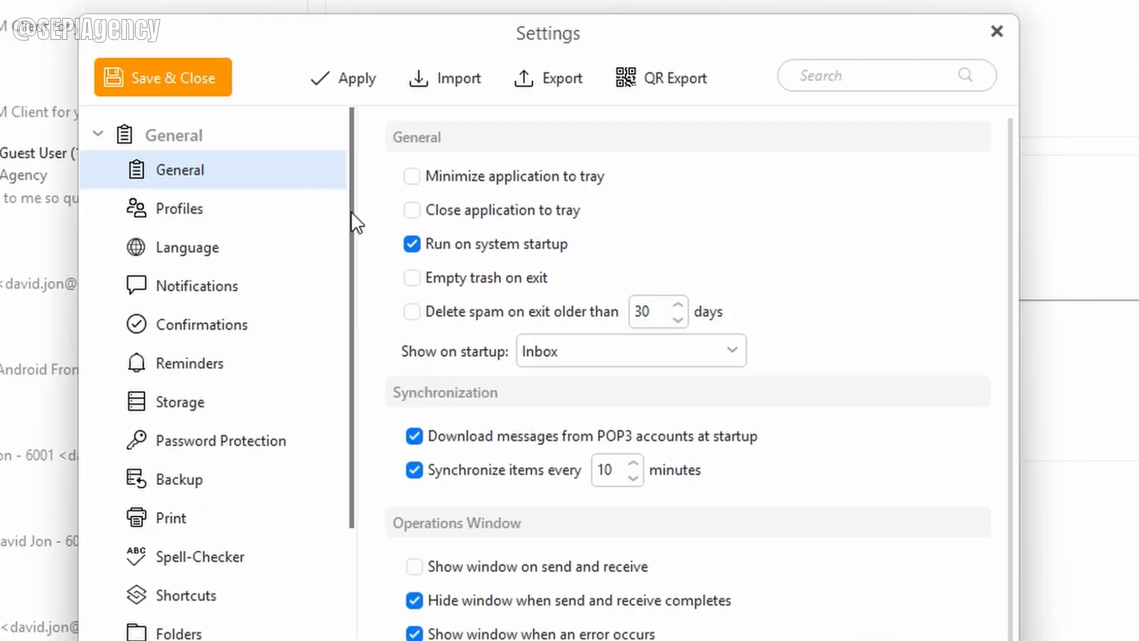
{"action": "left_click_drag", "start_coordinate": [351, 212], "coordinate": [158, 498]}
{"action": "left_click", "coordinate": [156, 489]}
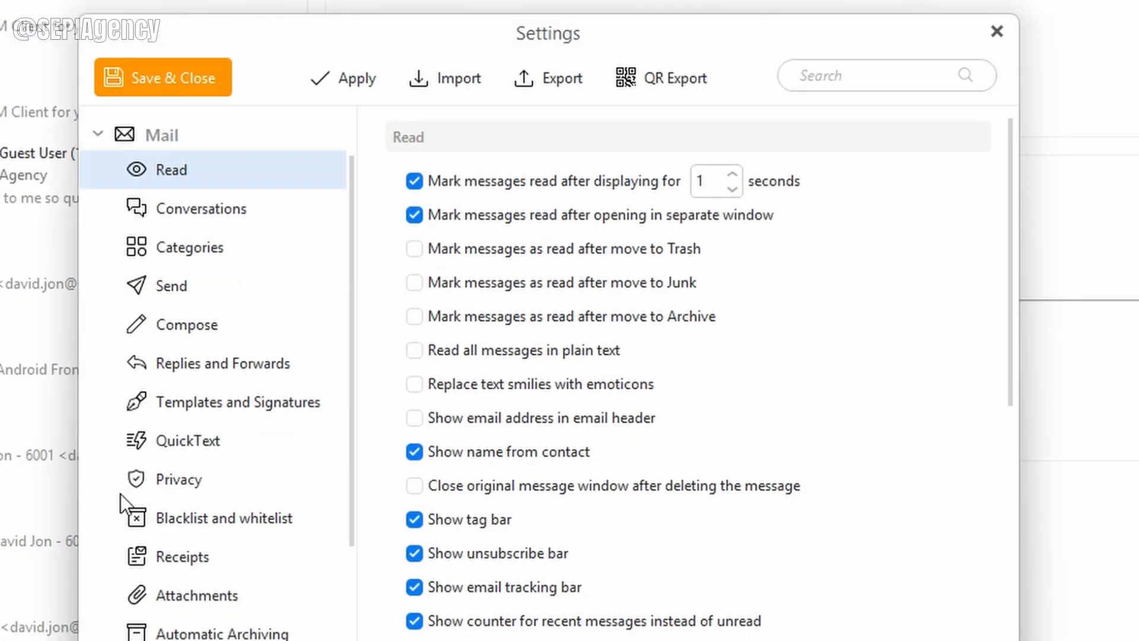
{"action": "left_click", "coordinate": [213, 212]}
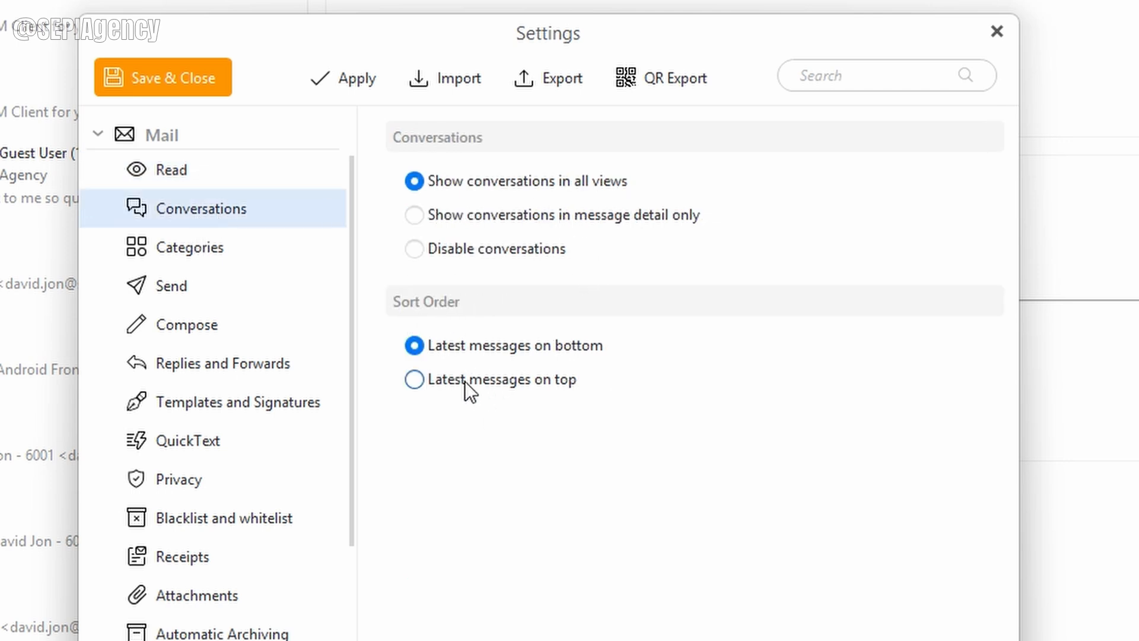
{"action": "left_click", "coordinate": [415, 383]}
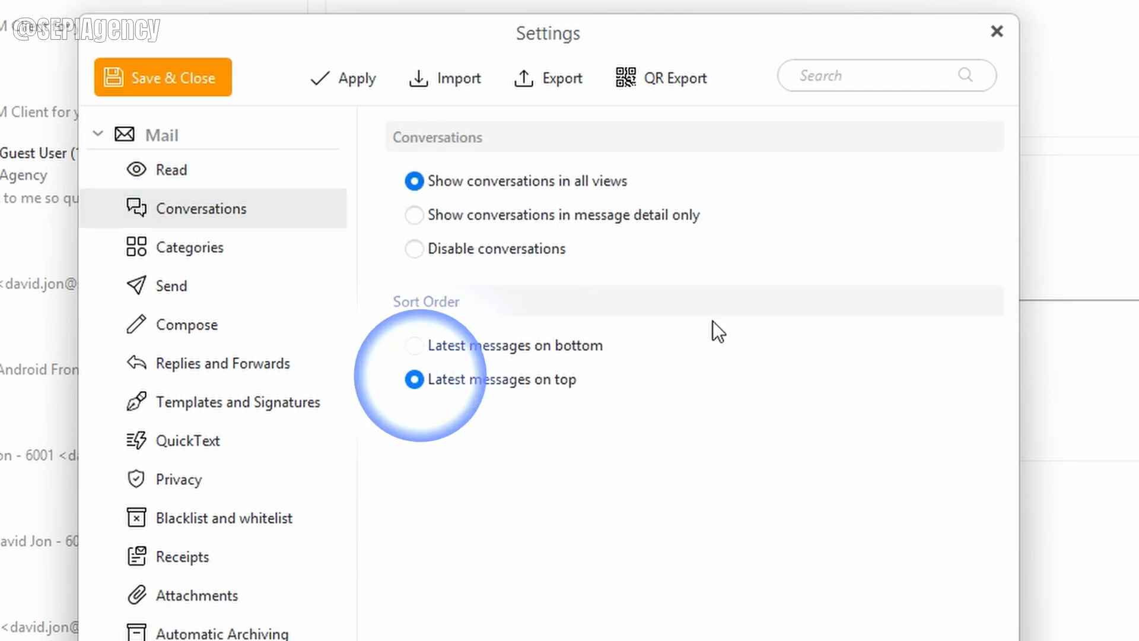
{"action": "left_click", "coordinate": [184, 77]}
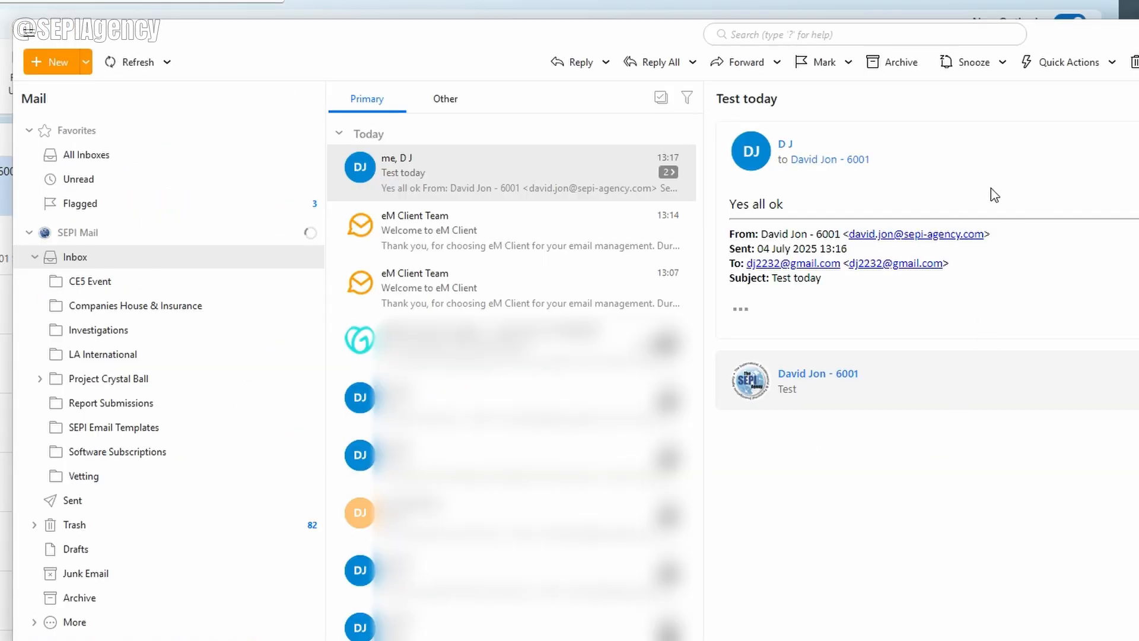
Step: Preview another inbox message, return to Test today, and bring up the main program menu
{"action": "left_click", "coordinate": [535, 408]}
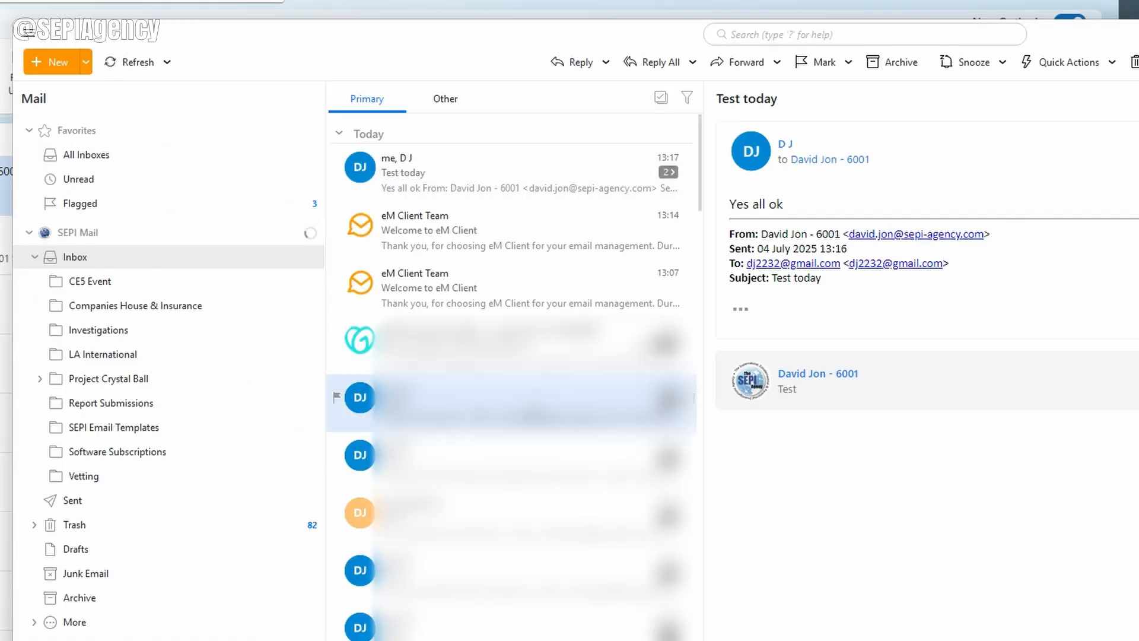
{"action": "left_click", "coordinate": [522, 172]}
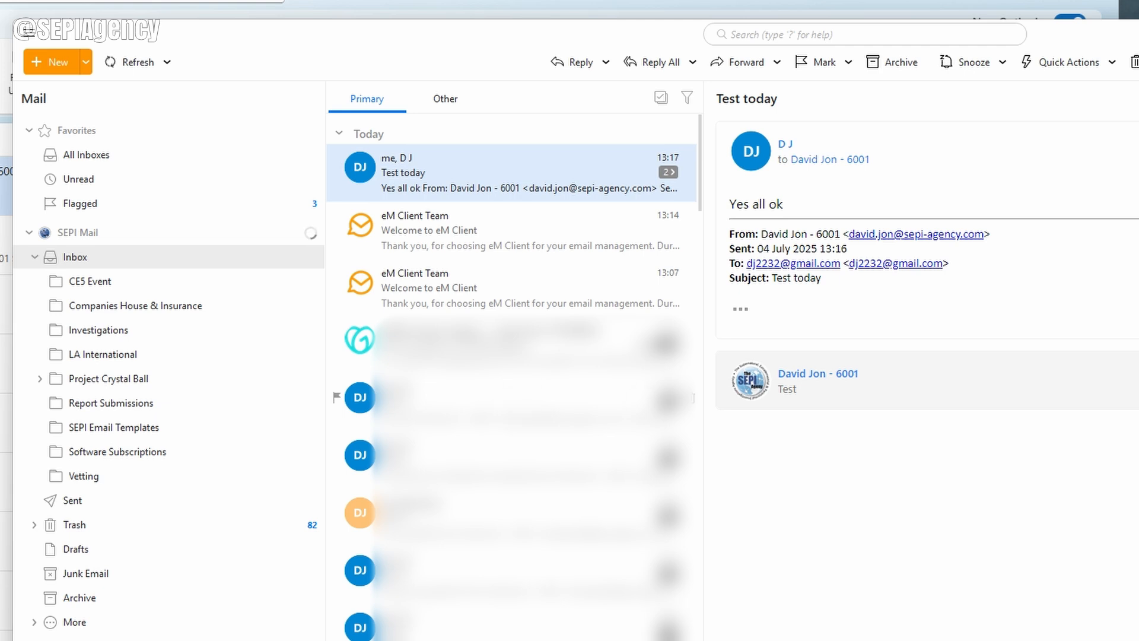
{"action": "left_click", "coordinate": [31, 33]}
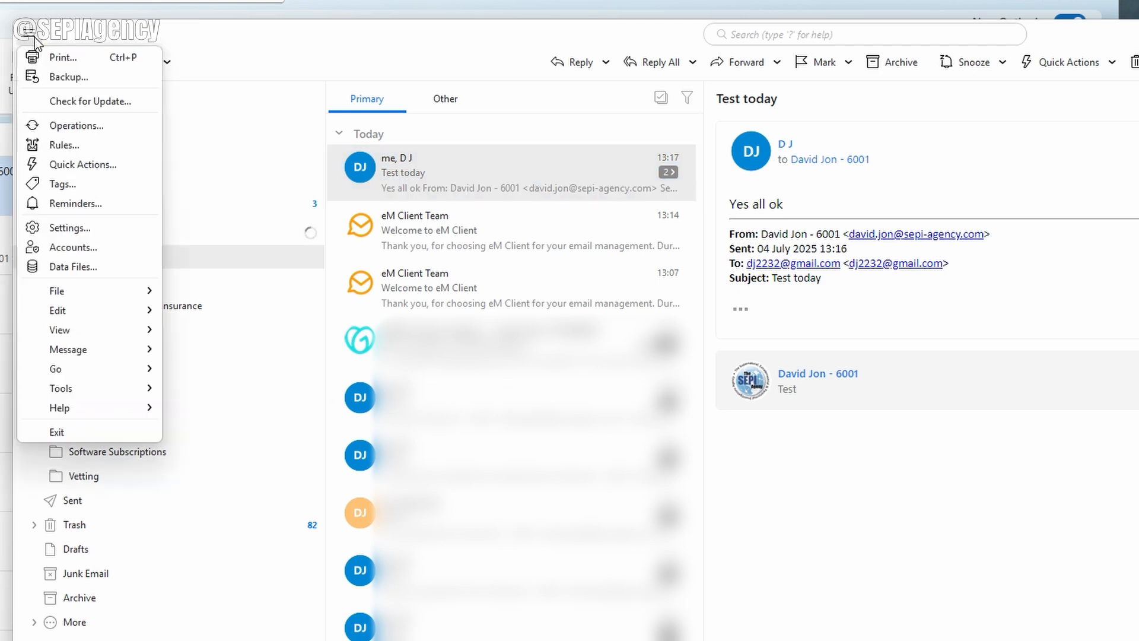
Step: Review the account and new-mail signature choices under Templates and Signatures, then open the Signatures manager
{"action": "left_click", "coordinate": [97, 232]}
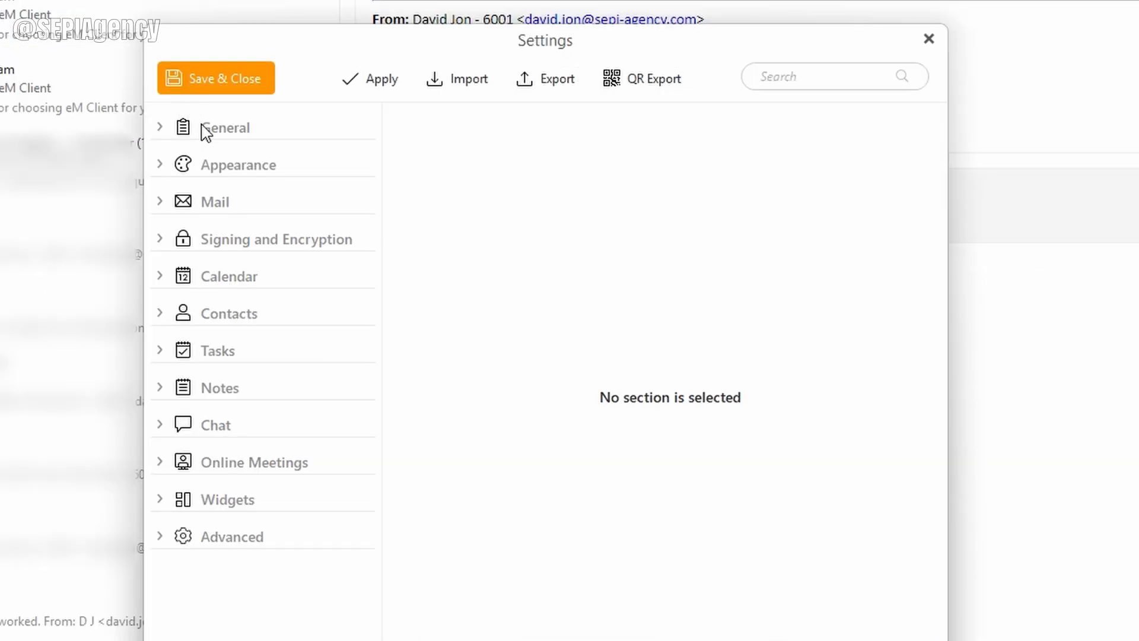
{"action": "left_click", "coordinate": [157, 200]}
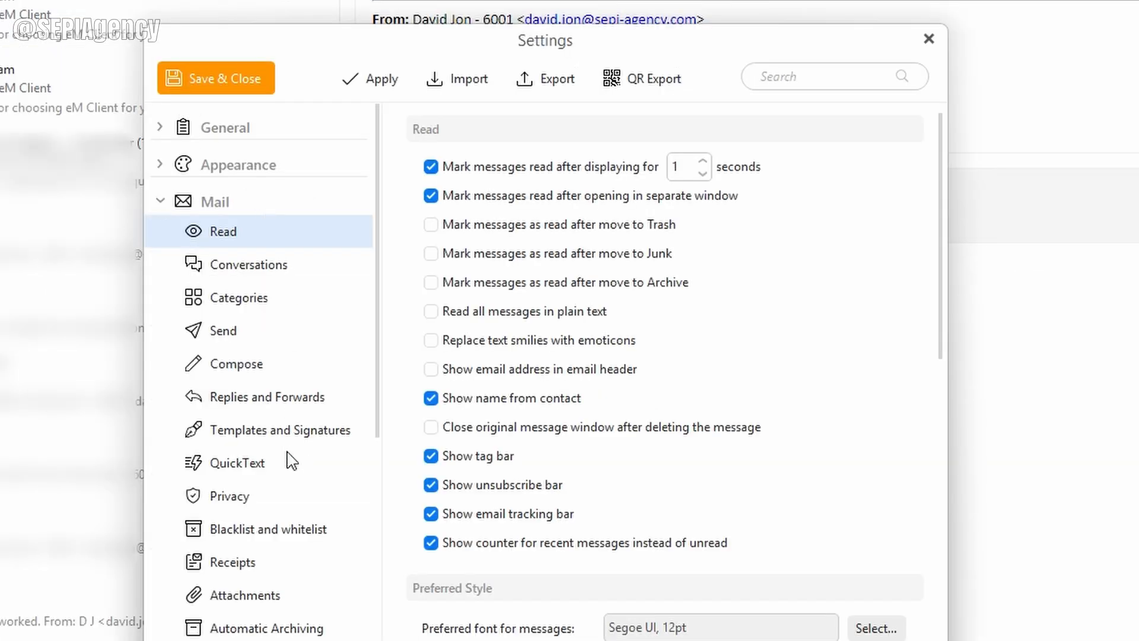
{"action": "left_click", "coordinate": [278, 432]}
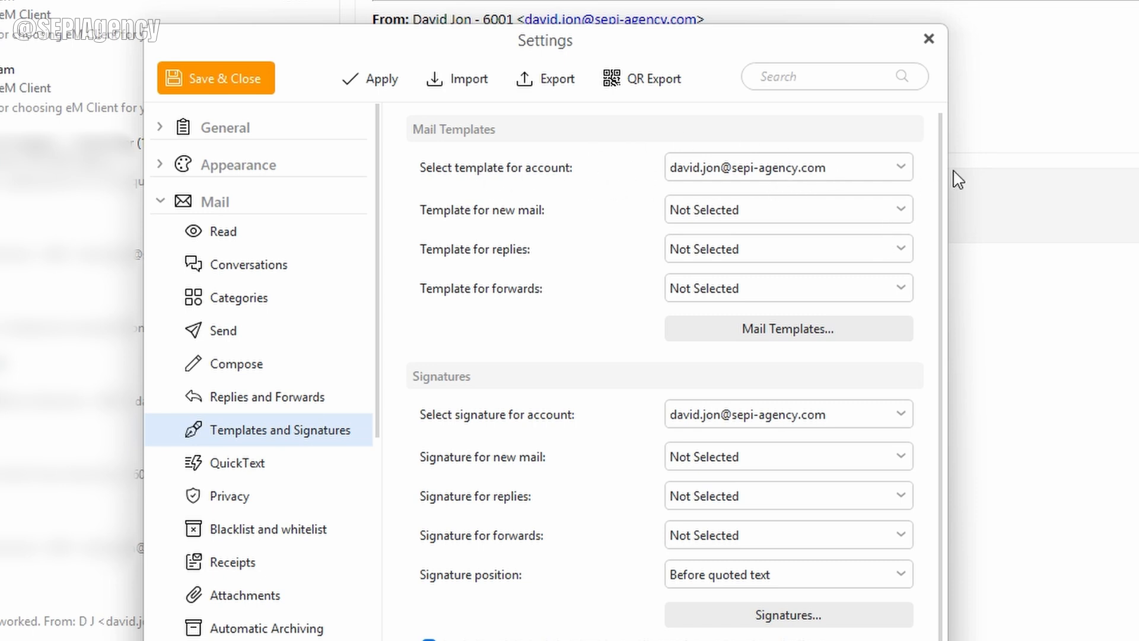
{"action": "left_click", "coordinate": [904, 168]}
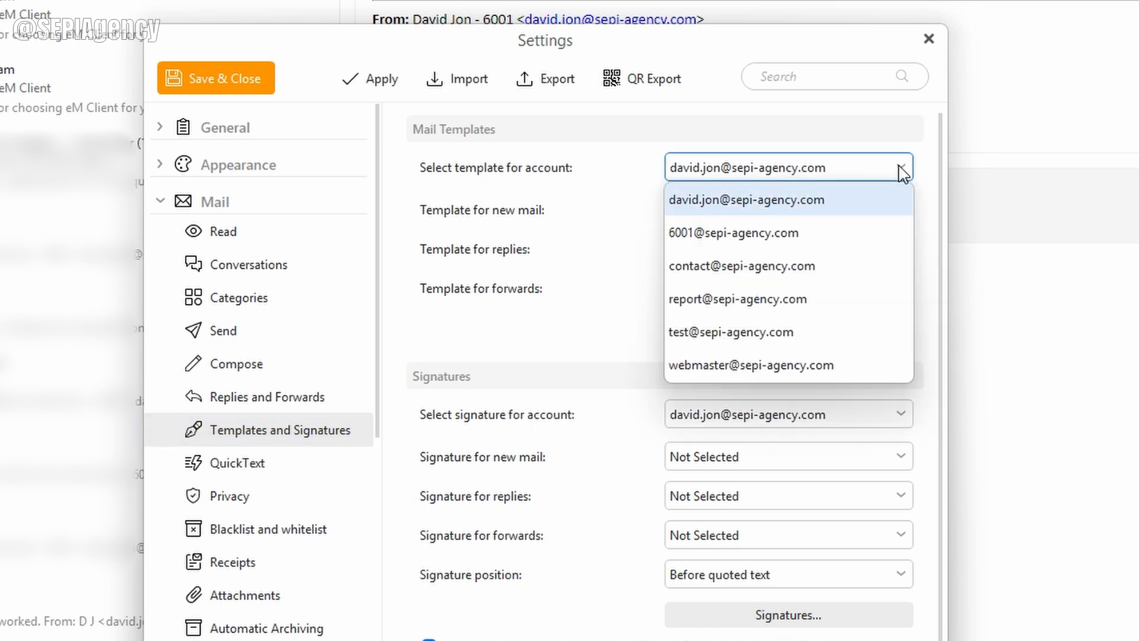
{"action": "left_click", "coordinate": [773, 203]}
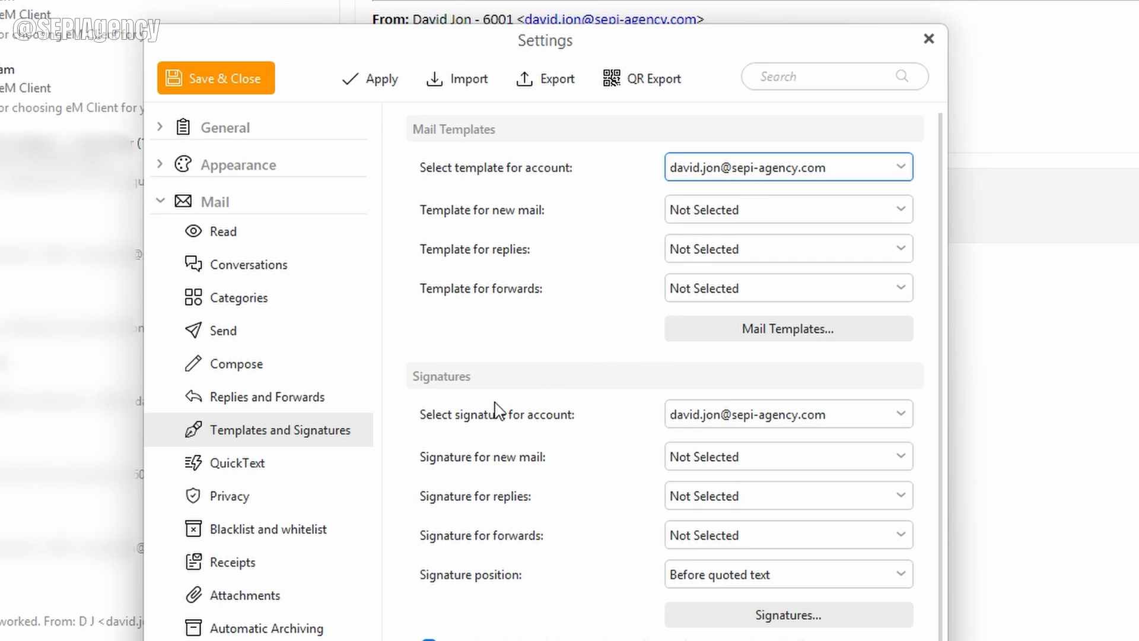
{"action": "left_click", "coordinate": [754, 411]}
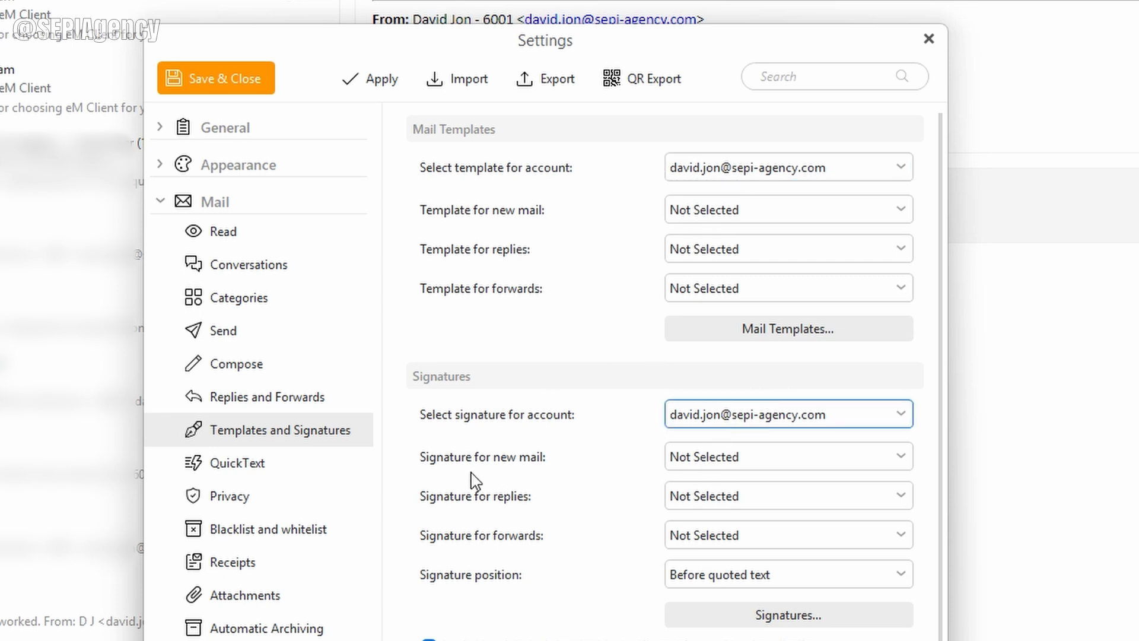
{"action": "left_click", "coordinate": [760, 458]}
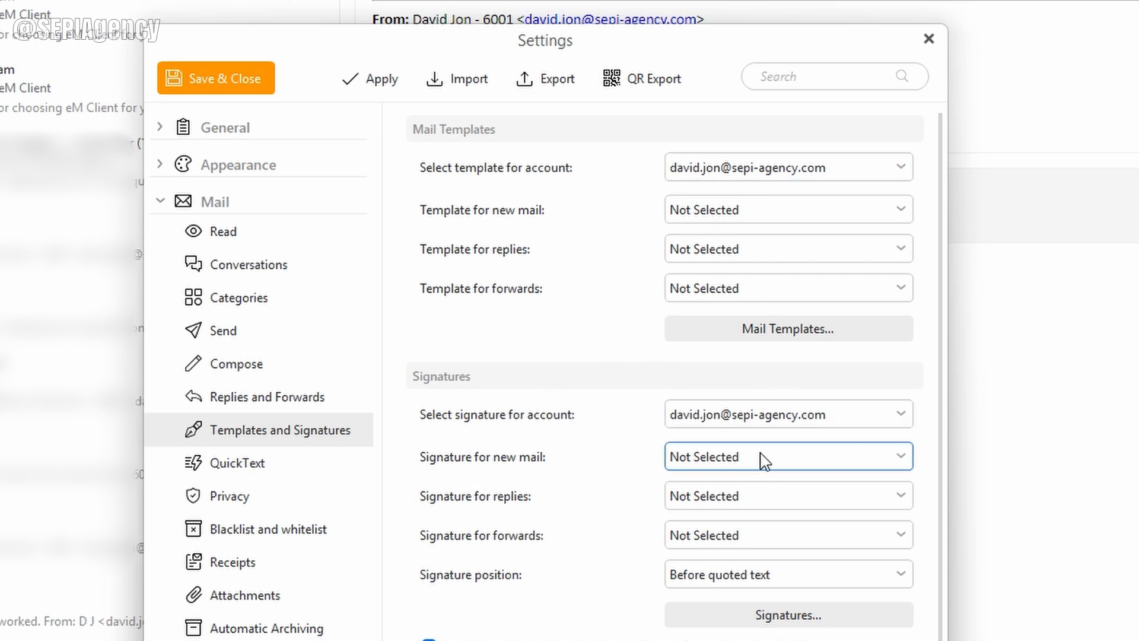
{"action": "left_click", "coordinate": [627, 504]}
{"action": "left_click", "coordinate": [790, 615]}
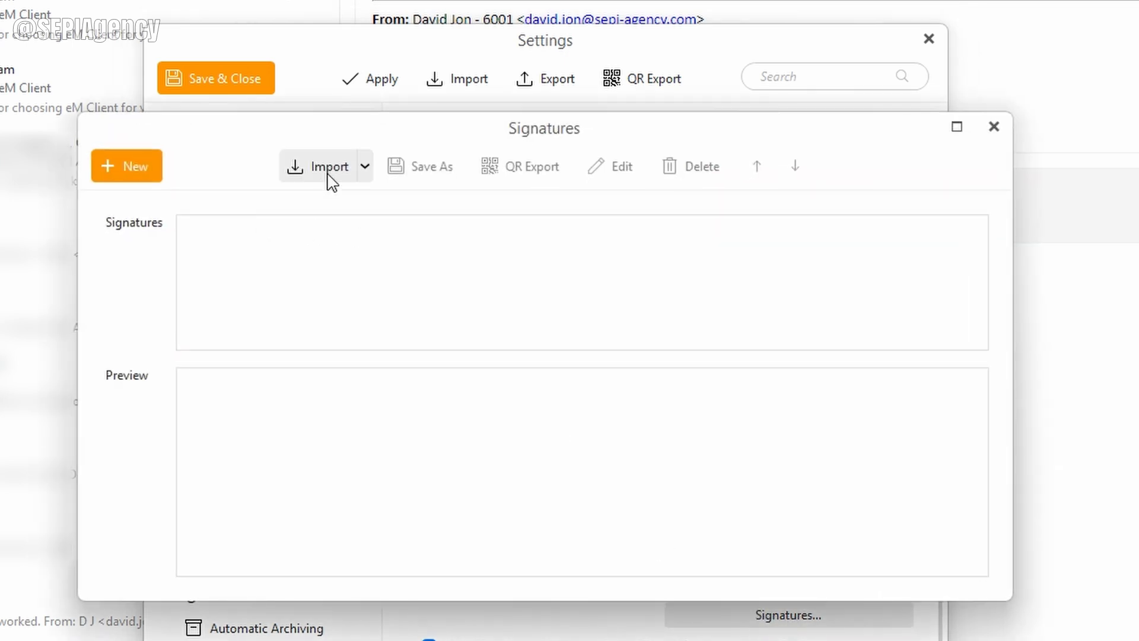
Step: Create a new SEPI Sig signature with the pasted agency contact block and save it
{"action": "left_click", "coordinate": [129, 166]}
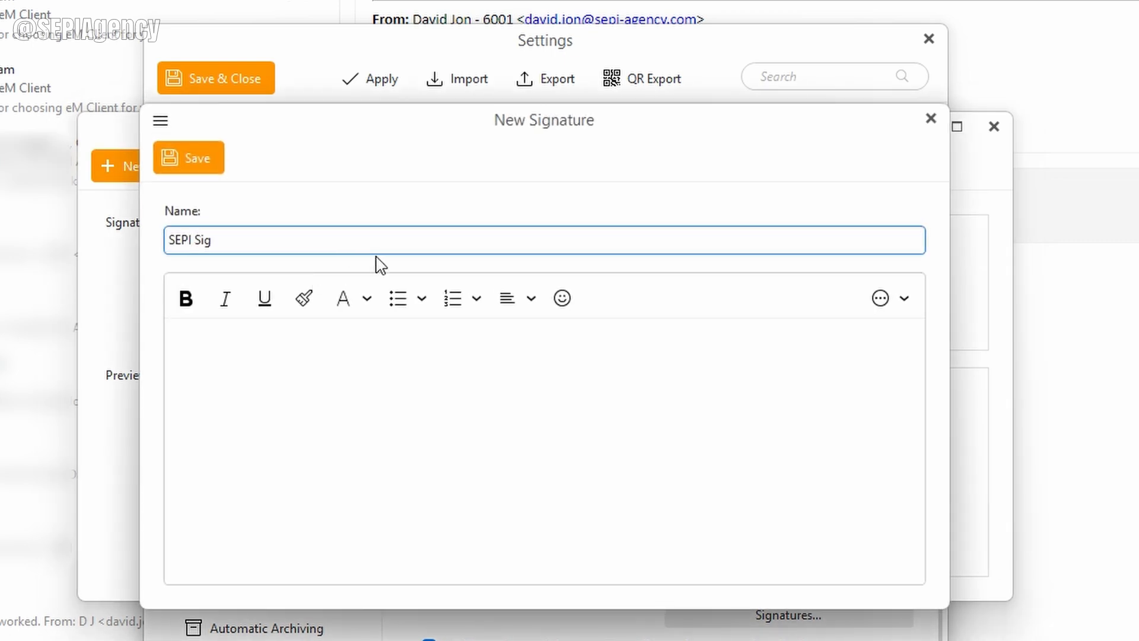
{"action": "left_click", "coordinate": [285, 348]}
{"action": "key", "text": "ctrl+v"}
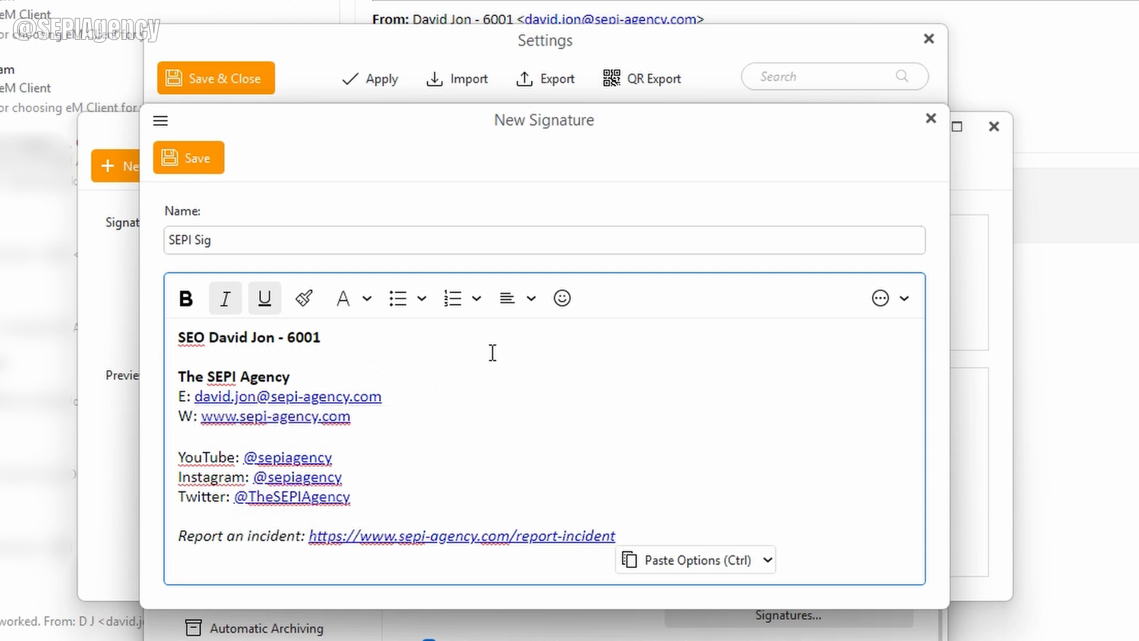
{"action": "left_click", "coordinate": [205, 157]}
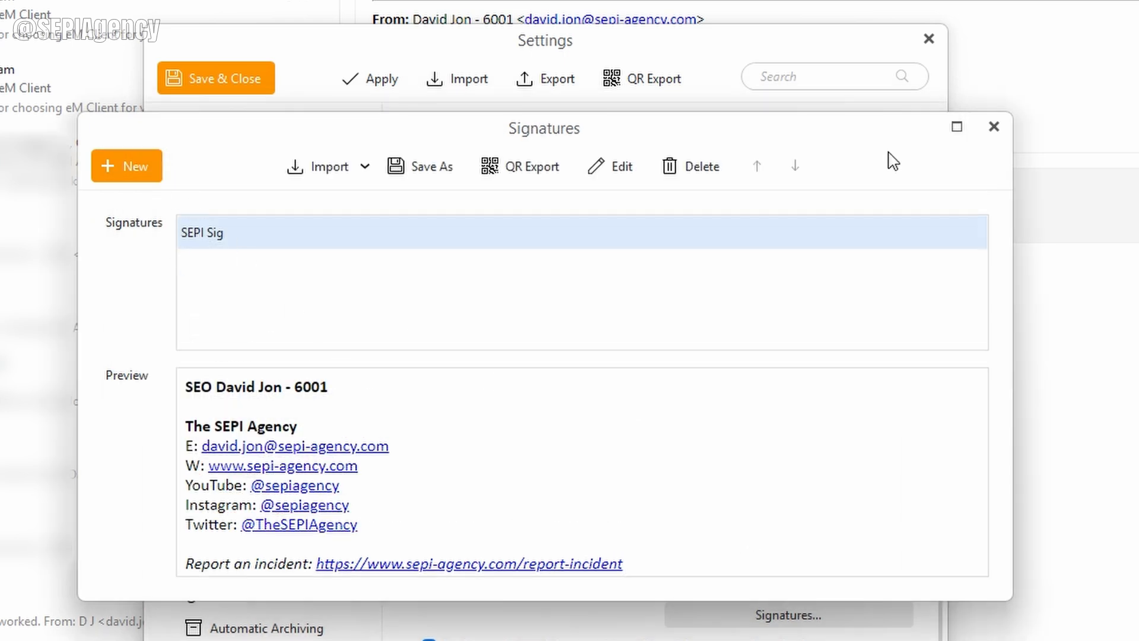
{"action": "left_click", "coordinate": [1004, 138]}
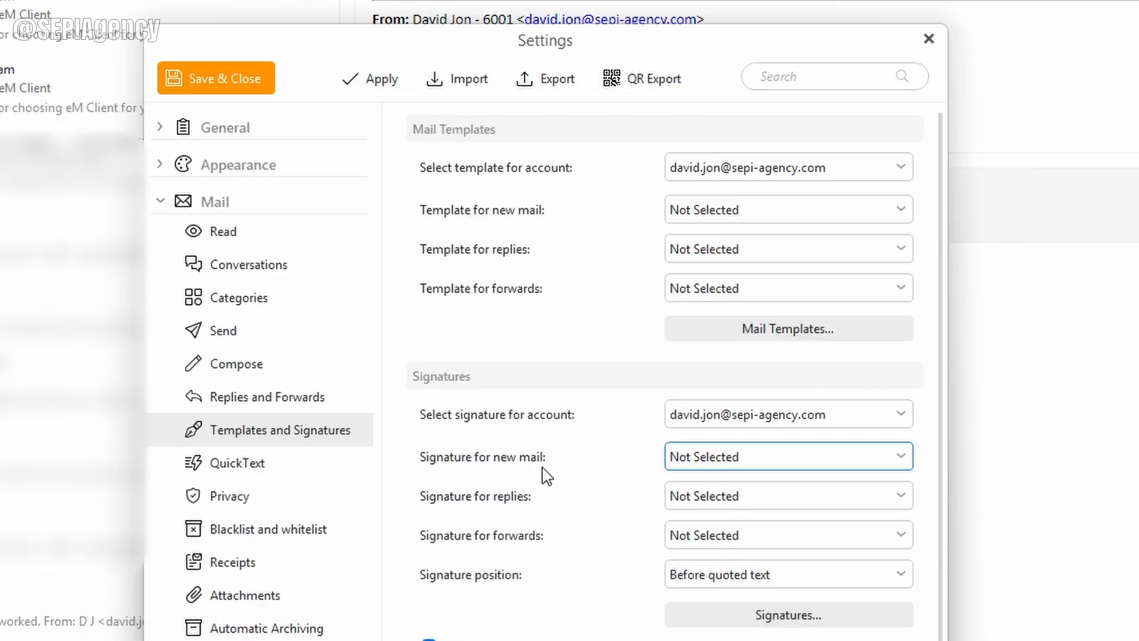
Step: Use SEPI Sig for new mail, leave replies without a signature, and save the settings
{"action": "left_click", "coordinate": [749, 459]}
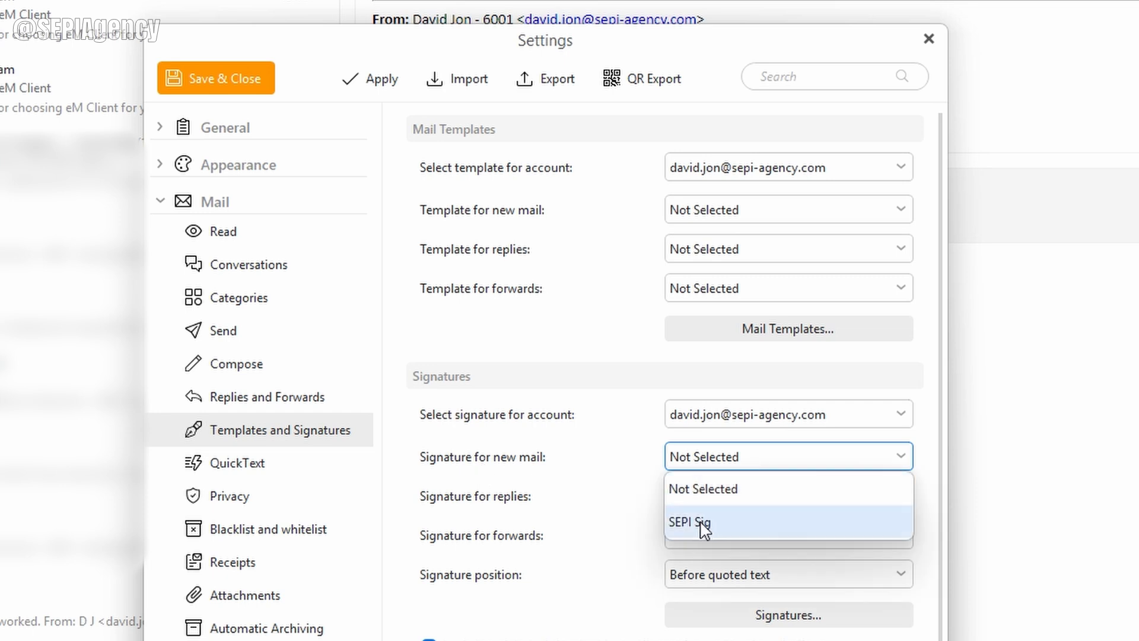
{"action": "left_click", "coordinate": [728, 530]}
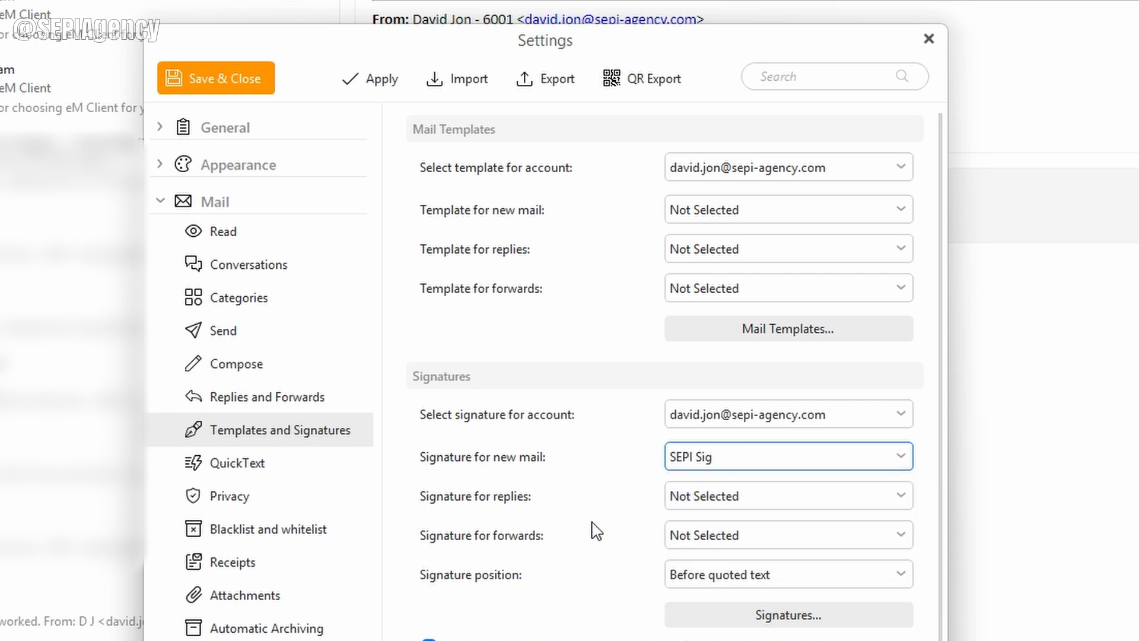
{"action": "left_click", "coordinate": [710, 508]}
{"action": "left_click", "coordinate": [630, 514]}
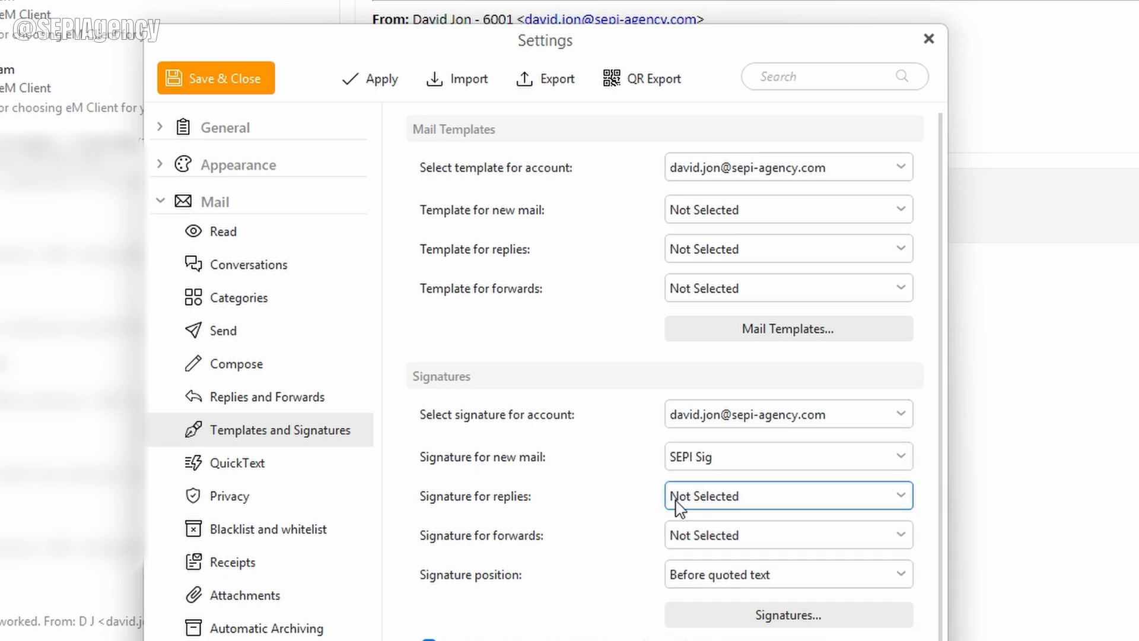
{"action": "left_click", "coordinate": [242, 77]}
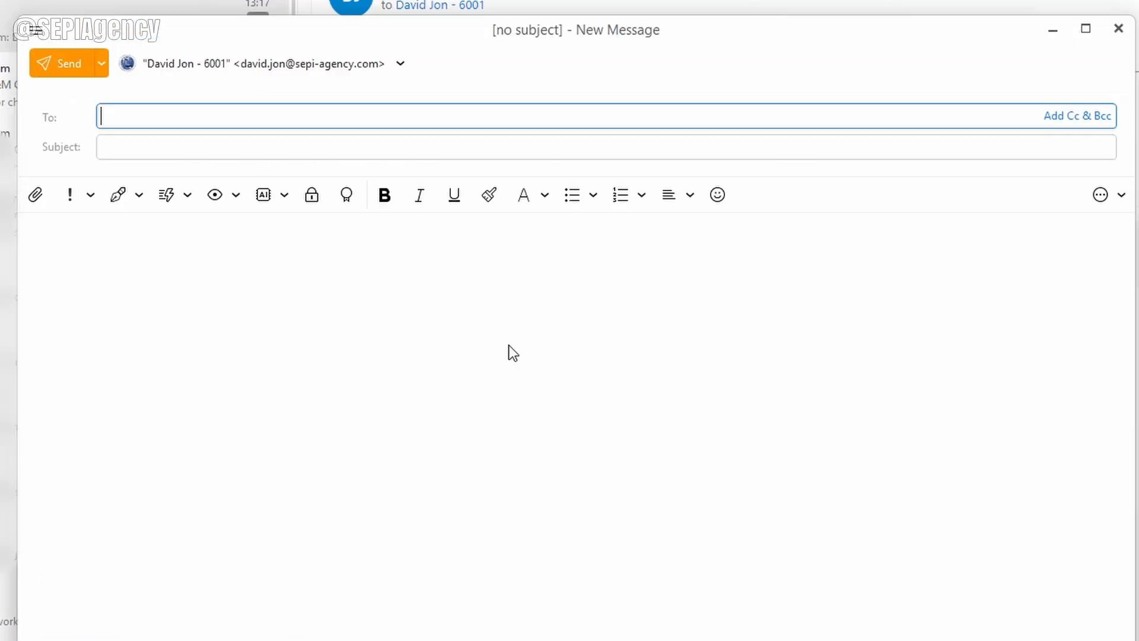
{"action": "left_click", "coordinate": [76, 228]}
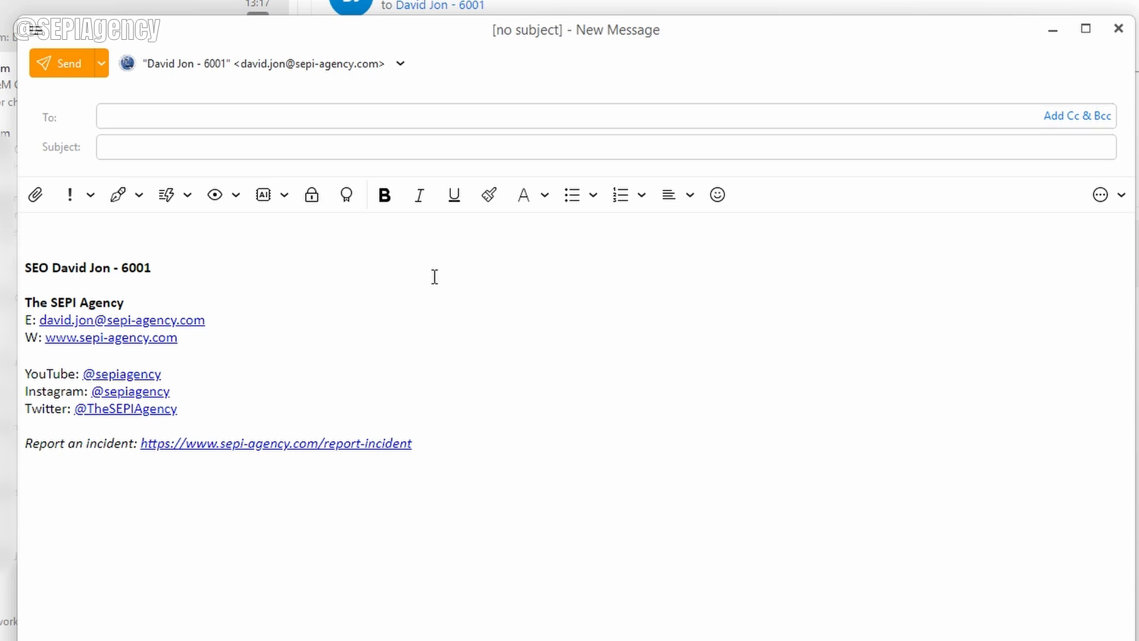
{"action": "left_click", "coordinate": [1118, 28]}
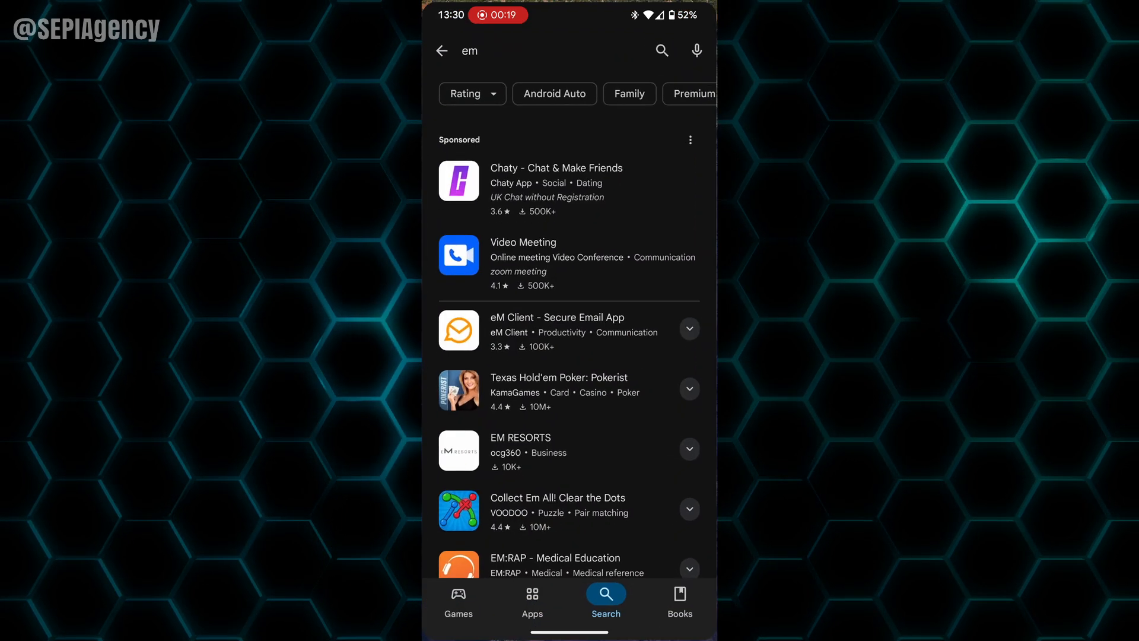
Step: Search the Play Store for 'em mail' and scroll through the results
{"action": "left_click", "coordinate": [661, 43]}
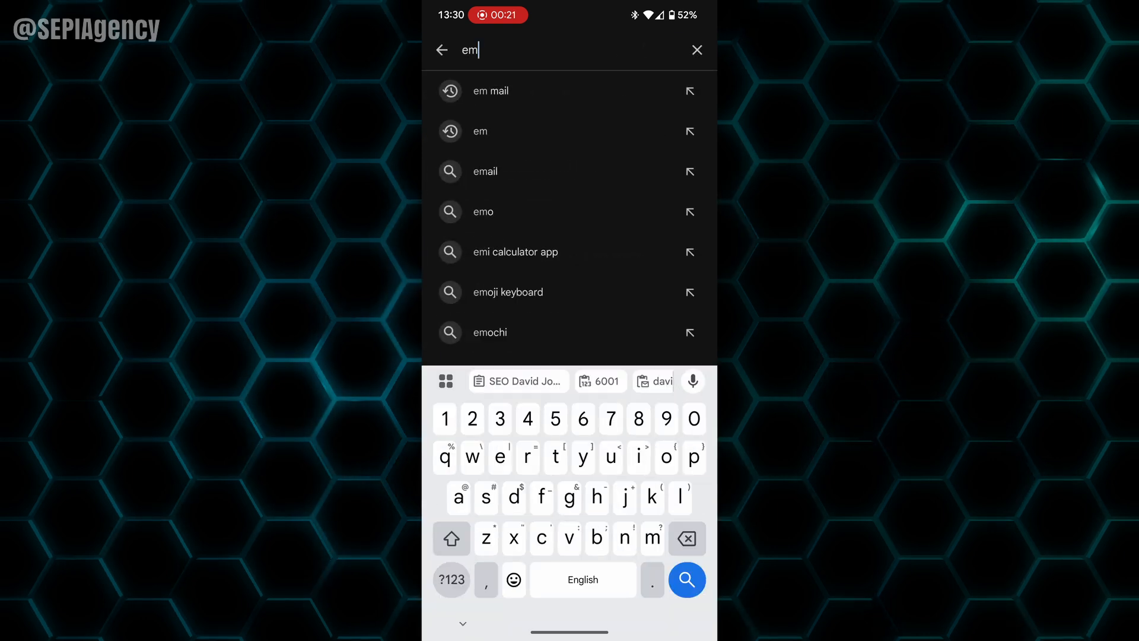
{"action": "type", "text": "em mail"}
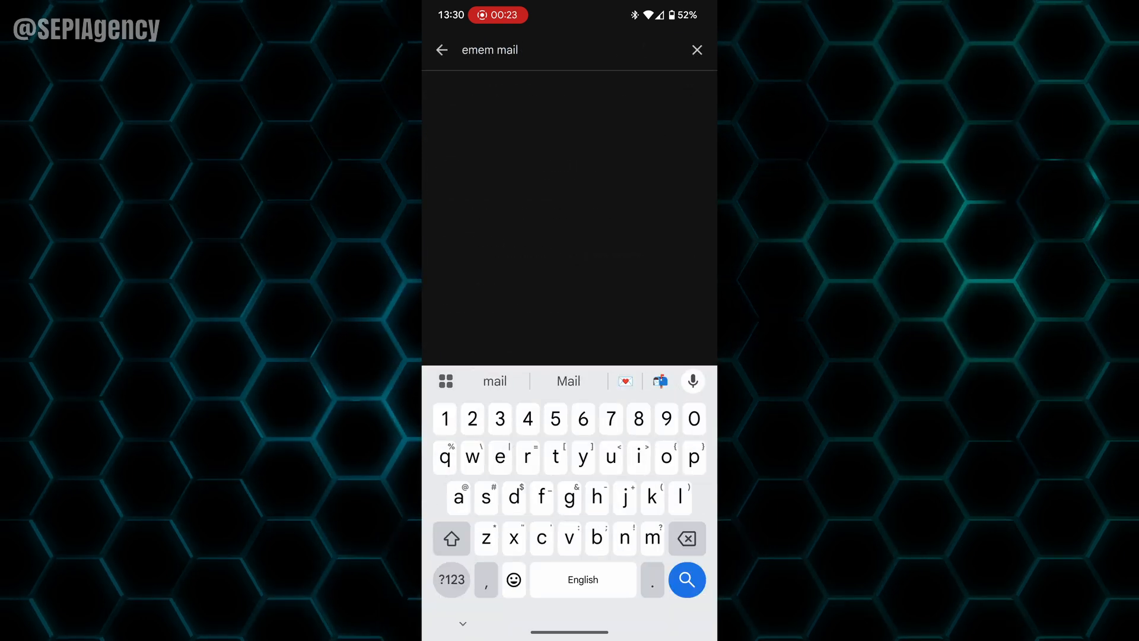
{"action": "key", "text": "BackSpace"}
{"action": "key", "text": "BackSpace"}
{"action": "key", "text": "BackSpace"}
{"action": "key", "text": "BackSpace"}
{"action": "key", "text": "BackSpace"}
{"action": "key", "text": "BackSpace"}
{"action": "type", "text": "m"}
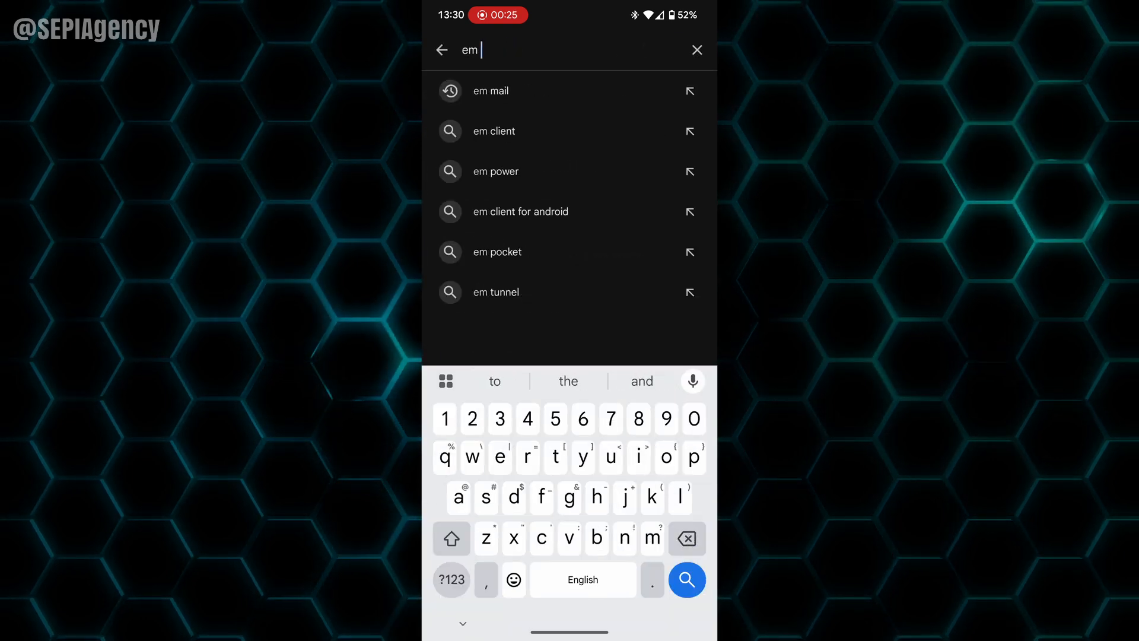
{"action": "type", "text": "ail"}
{"action": "key", "text": "Return"}
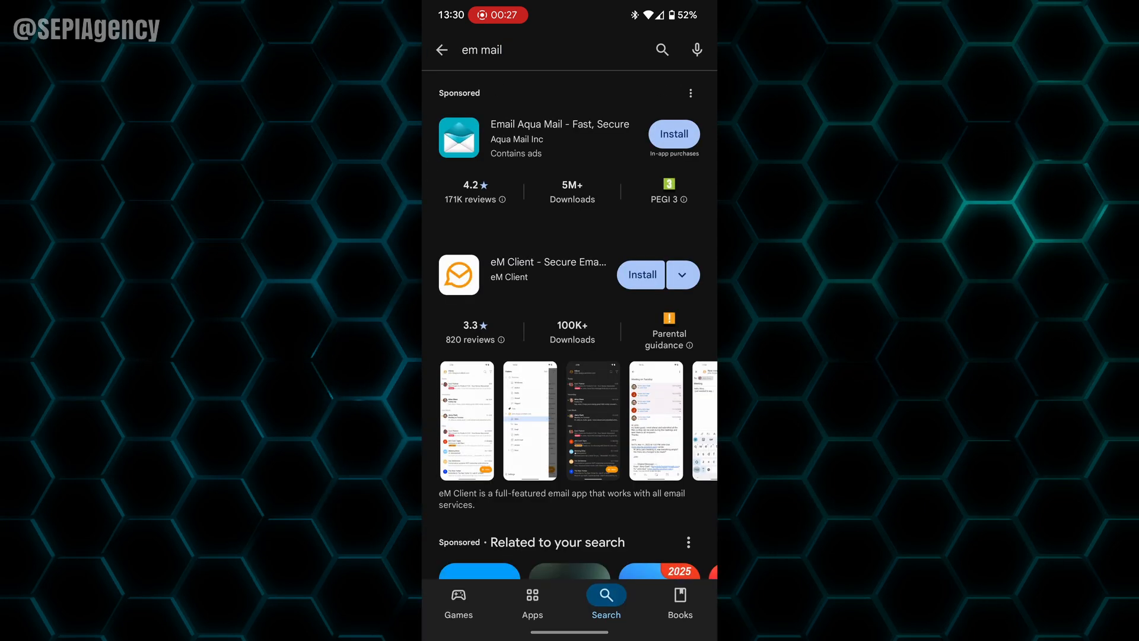
{"action": "scroll", "coordinate": [569, 380], "scroll_direction": "down", "scroll_amount": 1}
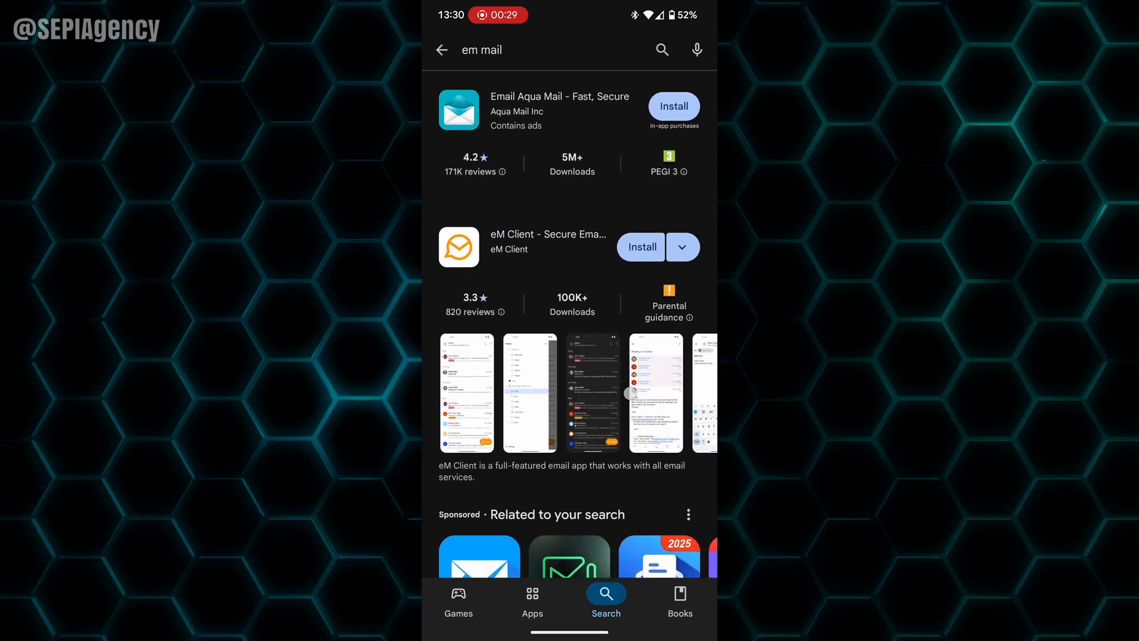
{"action": "scroll", "coordinate": [570, 380], "scroll_direction": "up", "scroll_amount": 1}
{"action": "scroll", "coordinate": [630, 252], "scroll_direction": "down", "scroll_amount": 3}
{"action": "scroll", "coordinate": [621, 308], "scroll_direction": "up", "scroll_amount": 1}
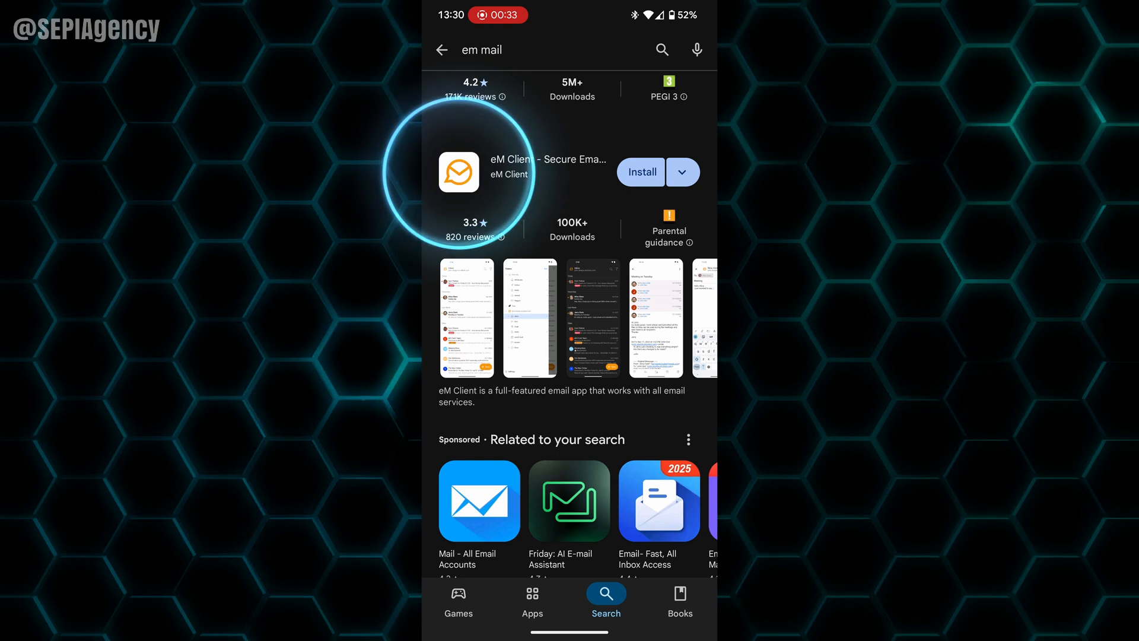
{"action": "scroll", "coordinate": [570, 297], "scroll_direction": "down", "scroll_amount": 1}
Step: Install eM Client - Secure Email, open it, and allow contacts access
{"action": "left_click", "coordinate": [642, 146]}
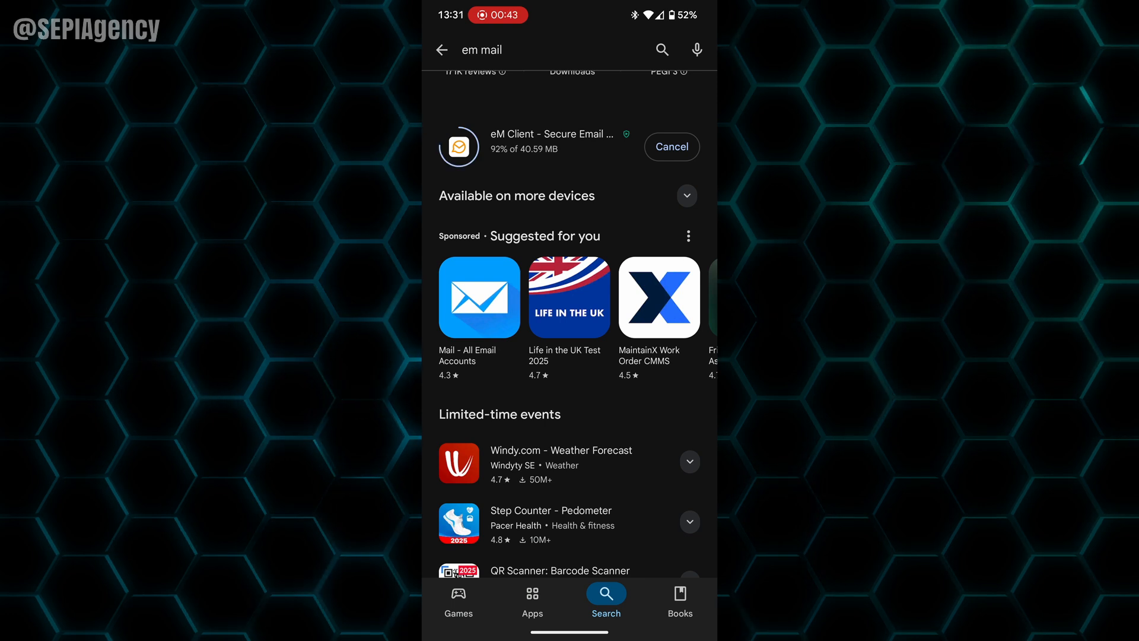
{"action": "left_click", "coordinate": [672, 146]}
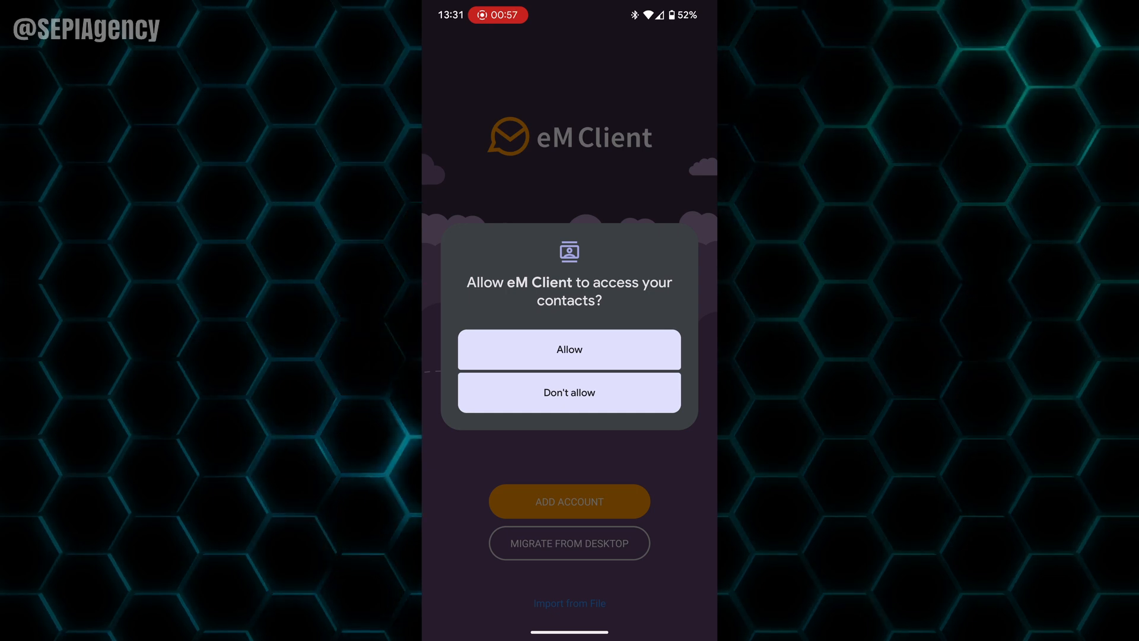
{"action": "left_click", "coordinate": [570, 350]}
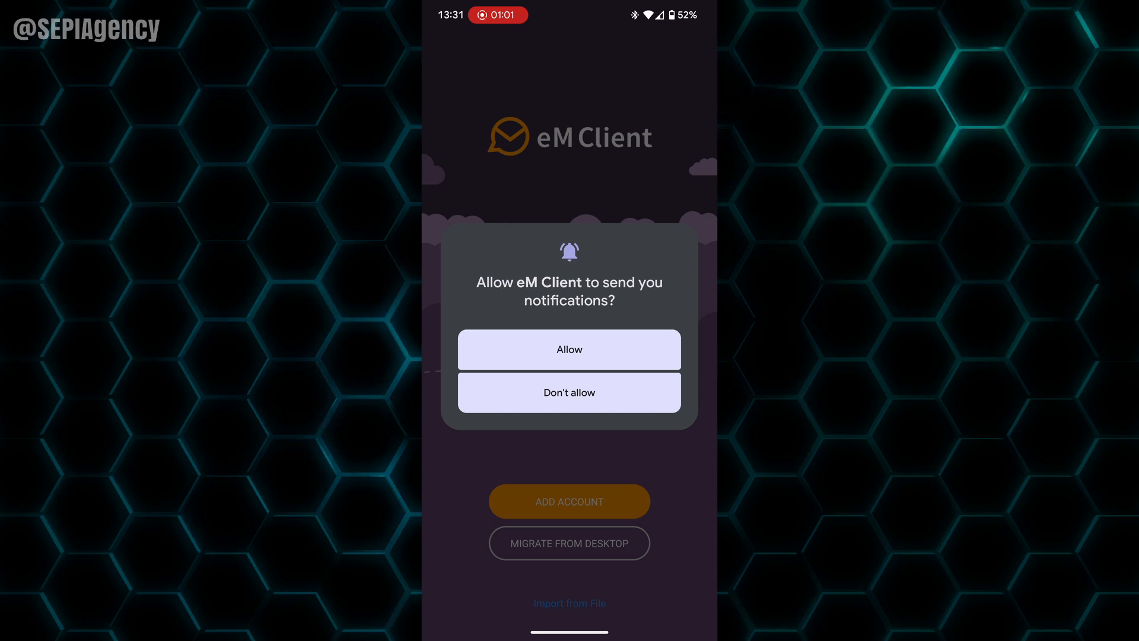
Step: Allow notifications, then choose Add Account, Manual Setup and Other to reach the Identity form
{"action": "left_click", "coordinate": [569, 349]}
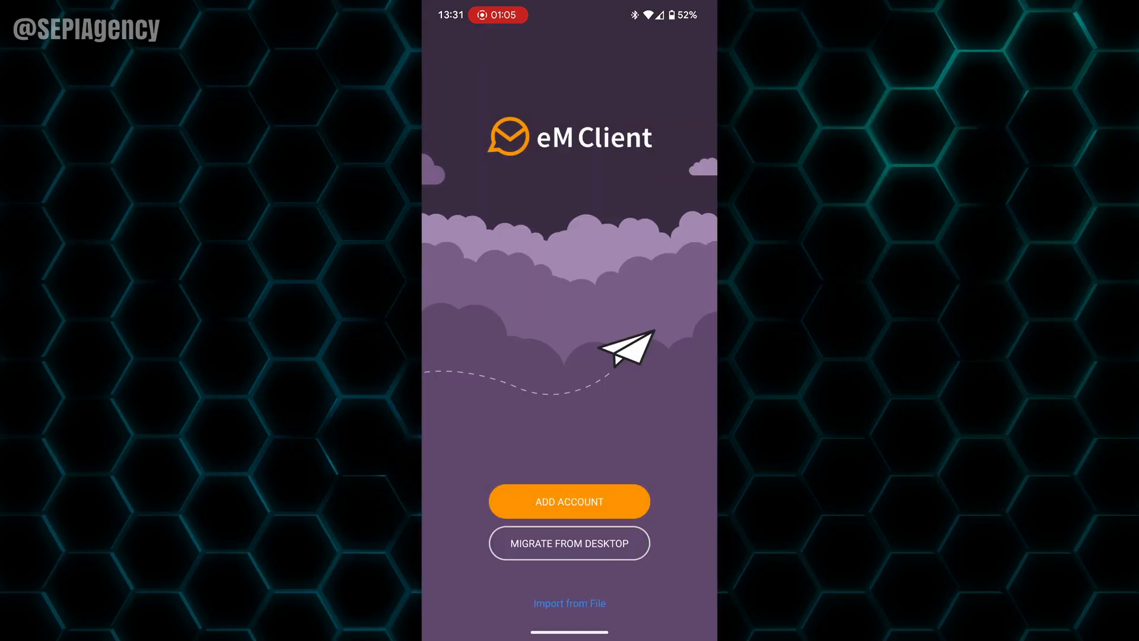
{"action": "left_click", "coordinate": [570, 501]}
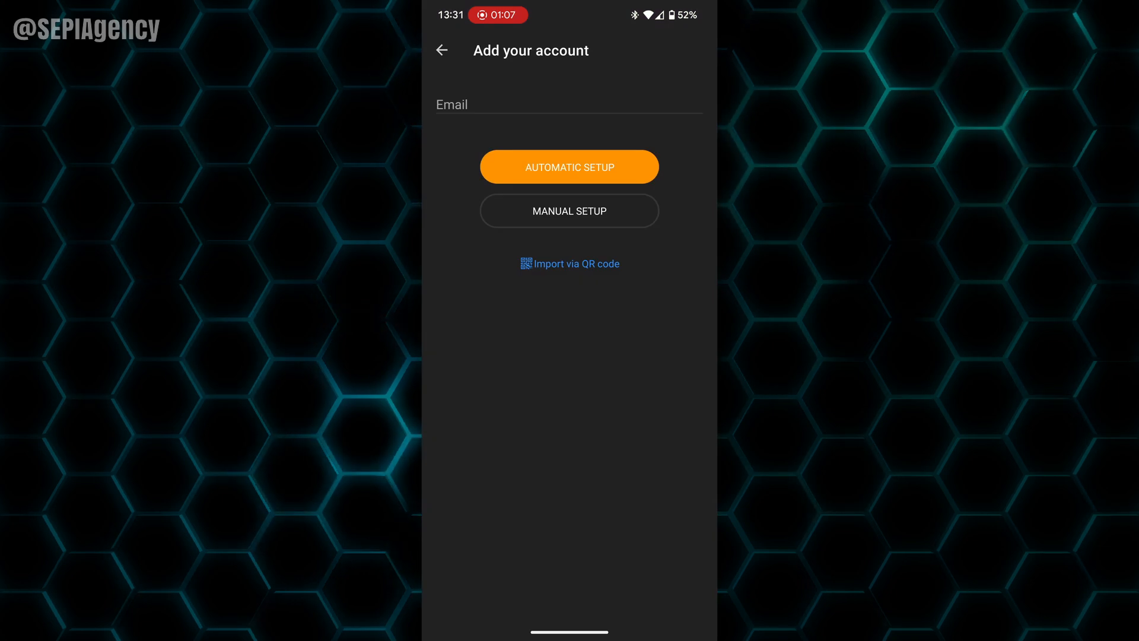
{"action": "left_click", "coordinate": [570, 210]}
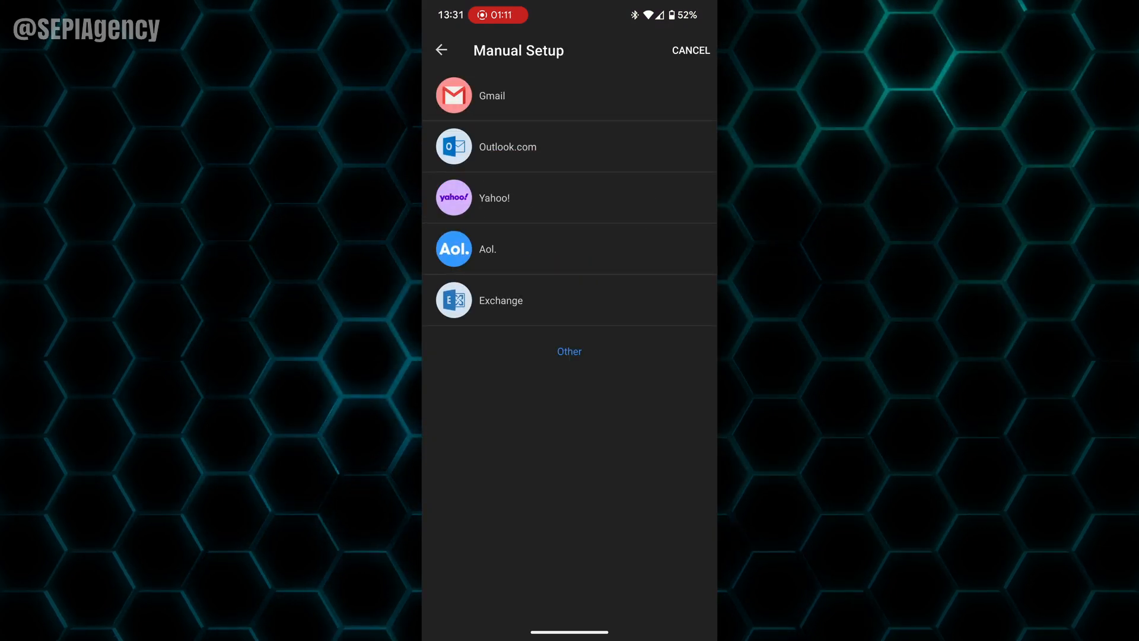
{"action": "left_click", "coordinate": [577, 356]}
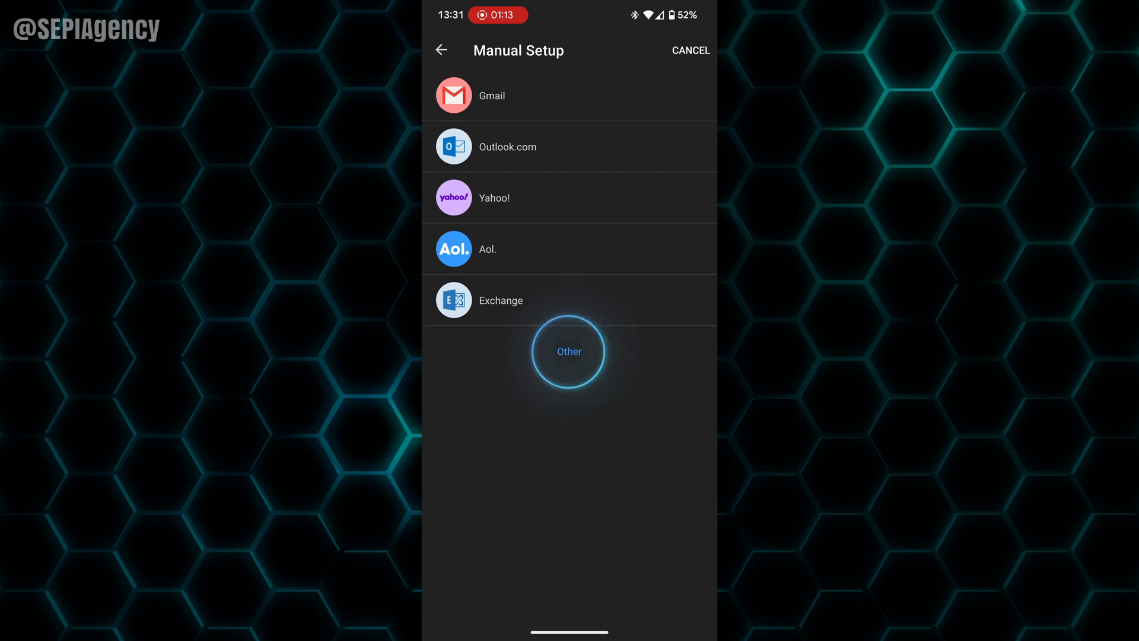
{"action": "left_click", "coordinate": [572, 125]}
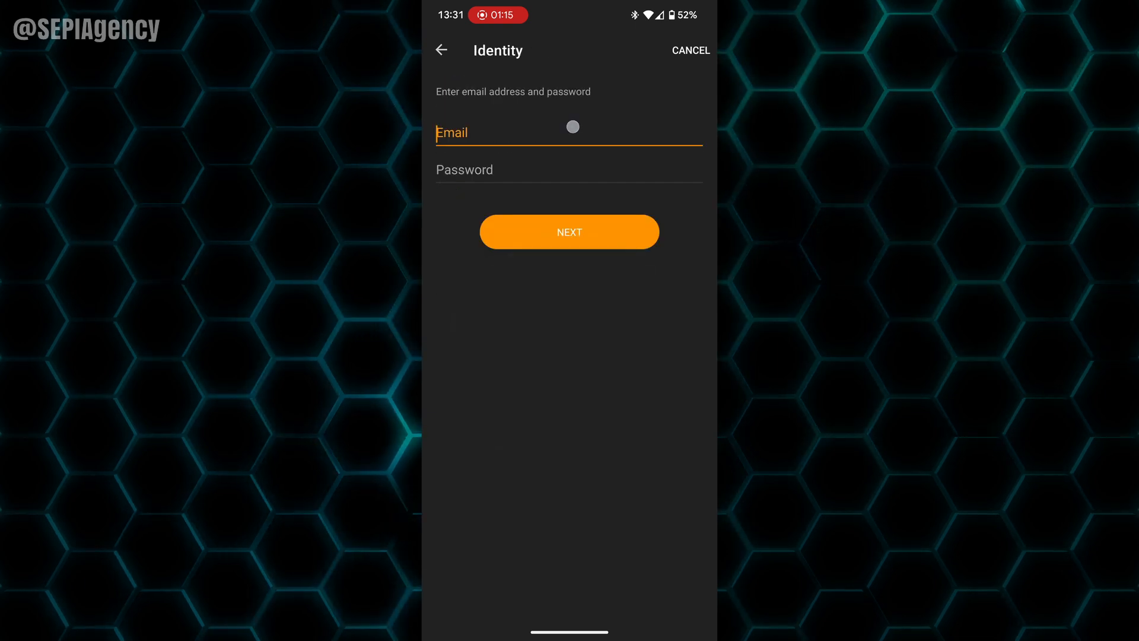
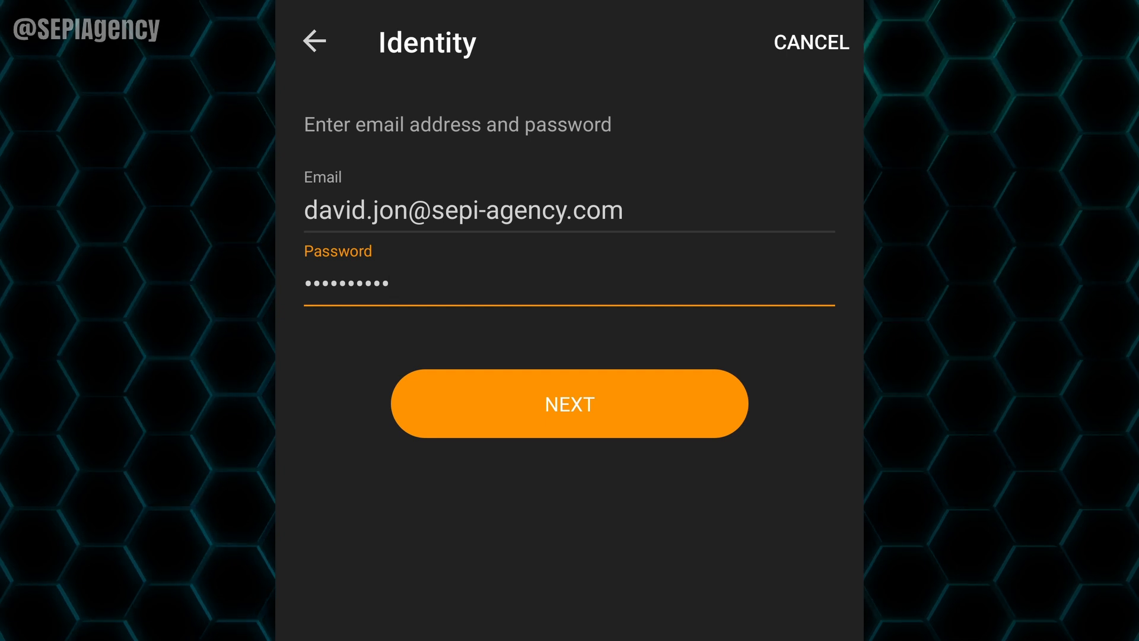
Step: Enter the account's e-mail address and password, fixing typos, and continue to the Protocol page
{"action": "left_click", "coordinate": [638, 406]}
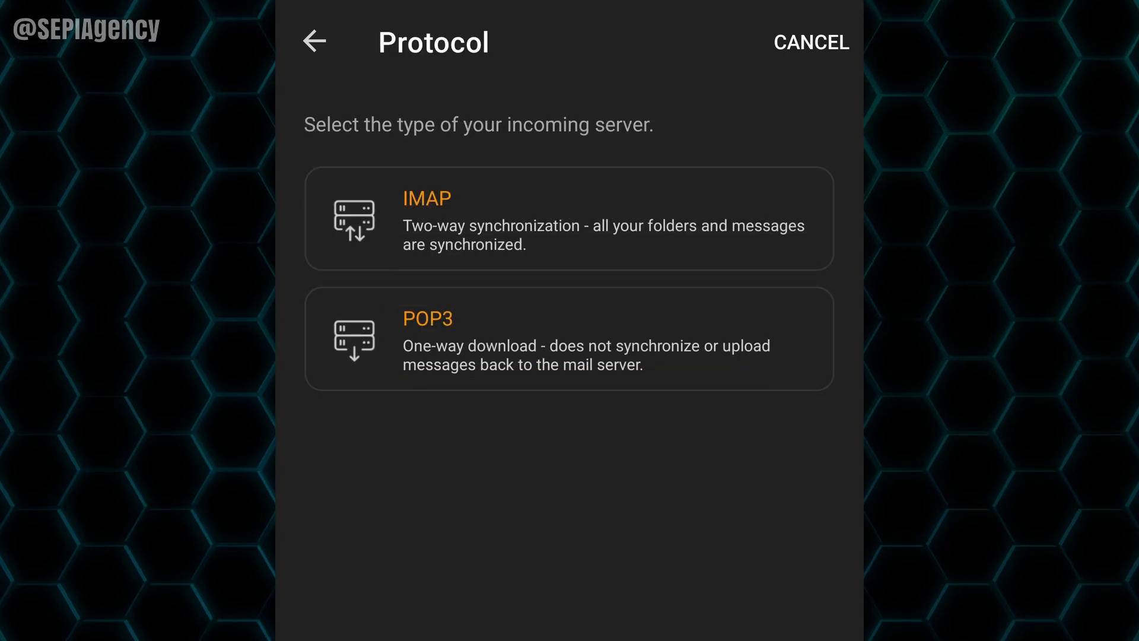
Step: Choose IMAP and set the incoming server to mail.sepi-agency.co.uk
{"action": "left_click", "coordinate": [688, 231]}
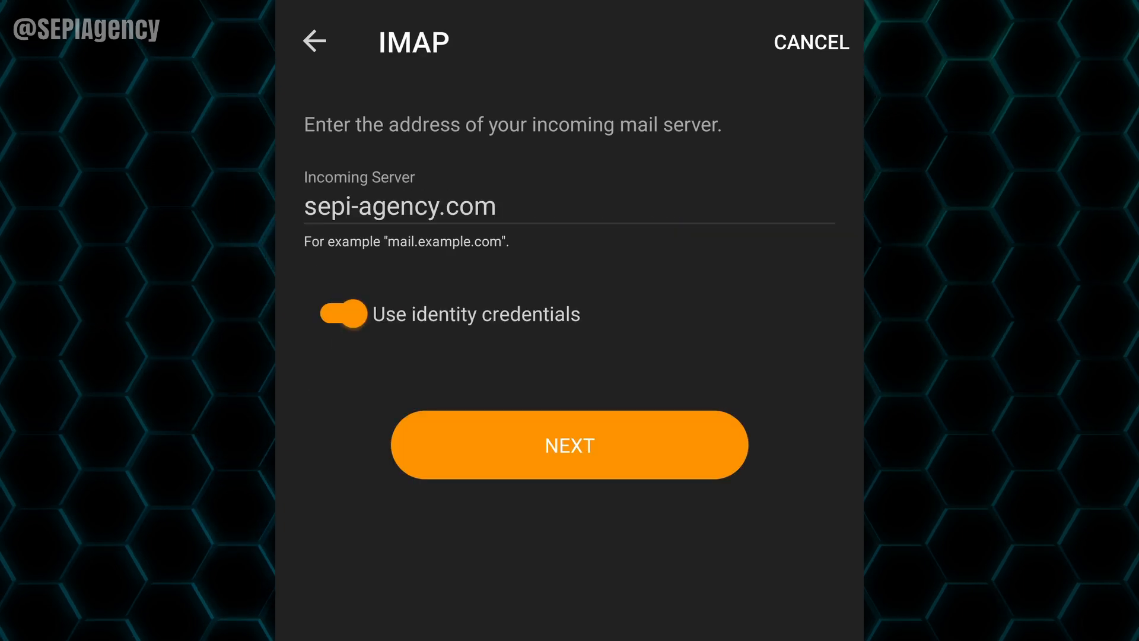
{"action": "left_click", "coordinate": [624, 194]}
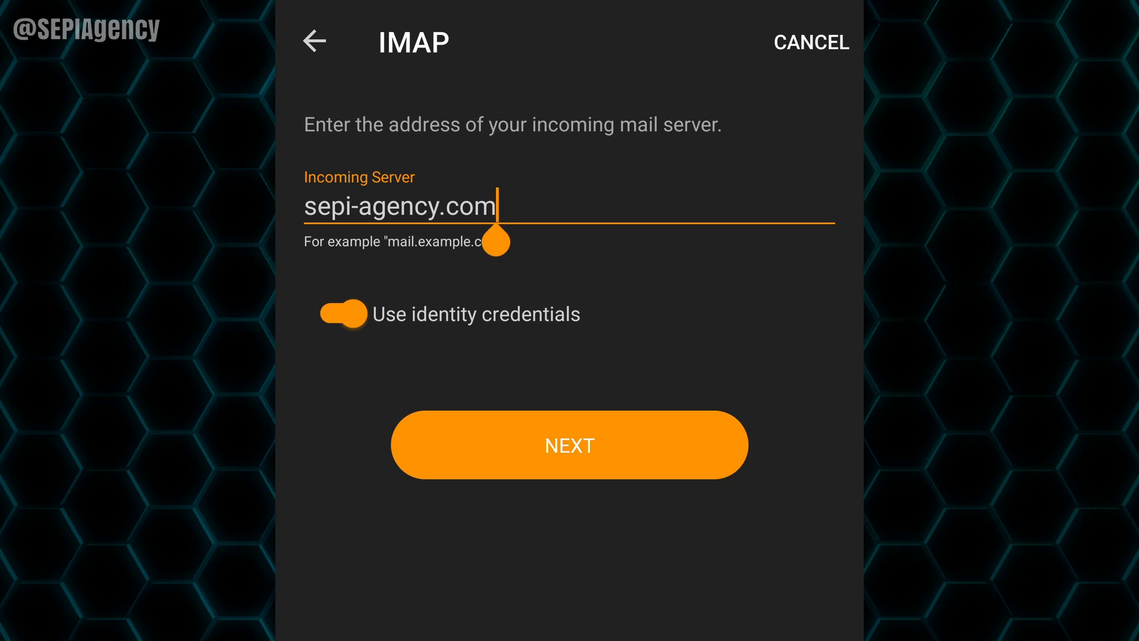
{"action": "left_click_drag", "start_coordinate": [496, 242], "coordinate": [283, 252]}
{"action": "type", "text": "mail"}
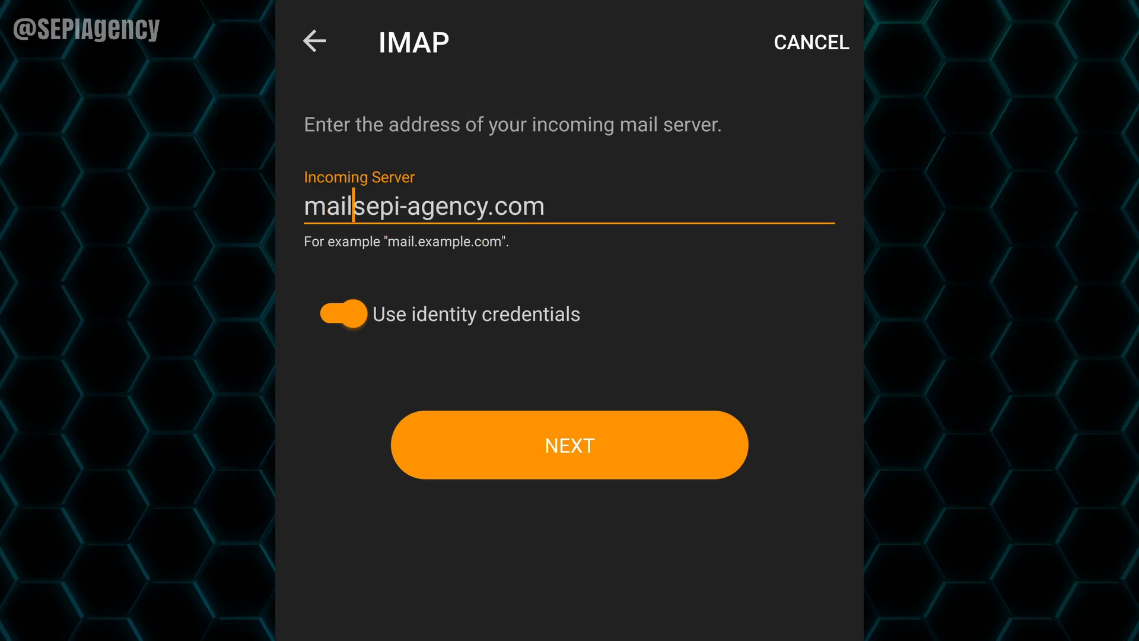
{"action": "type", "text": "."}
{"action": "left_click", "coordinate": [643, 194]}
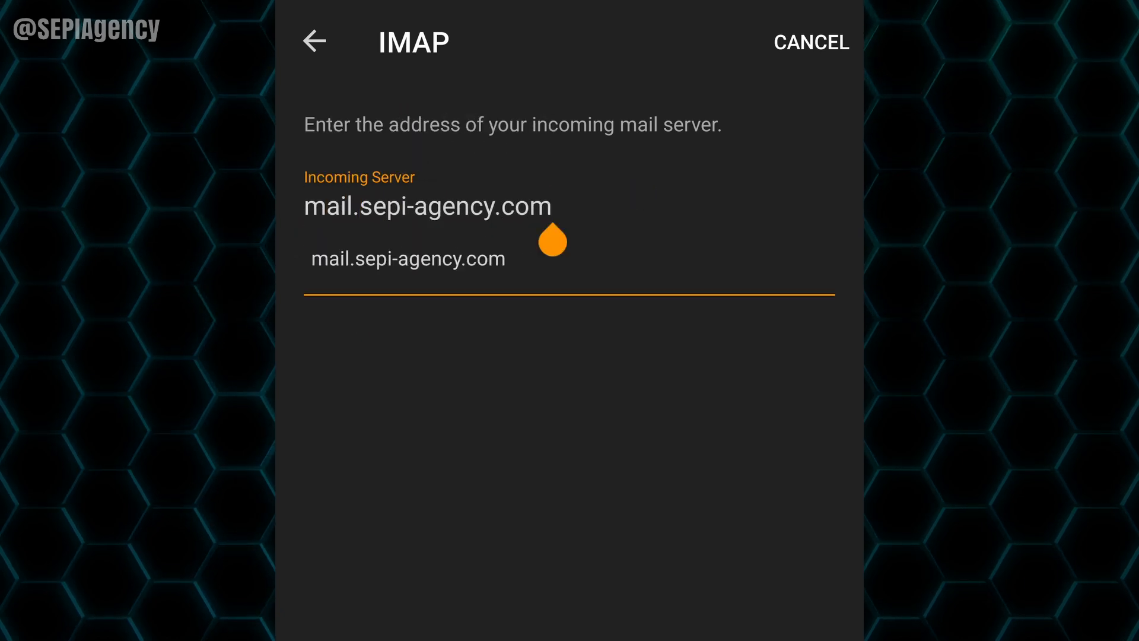
{"action": "key", "text": "BackSpace"}
{"action": "type", "text": ".uk"}
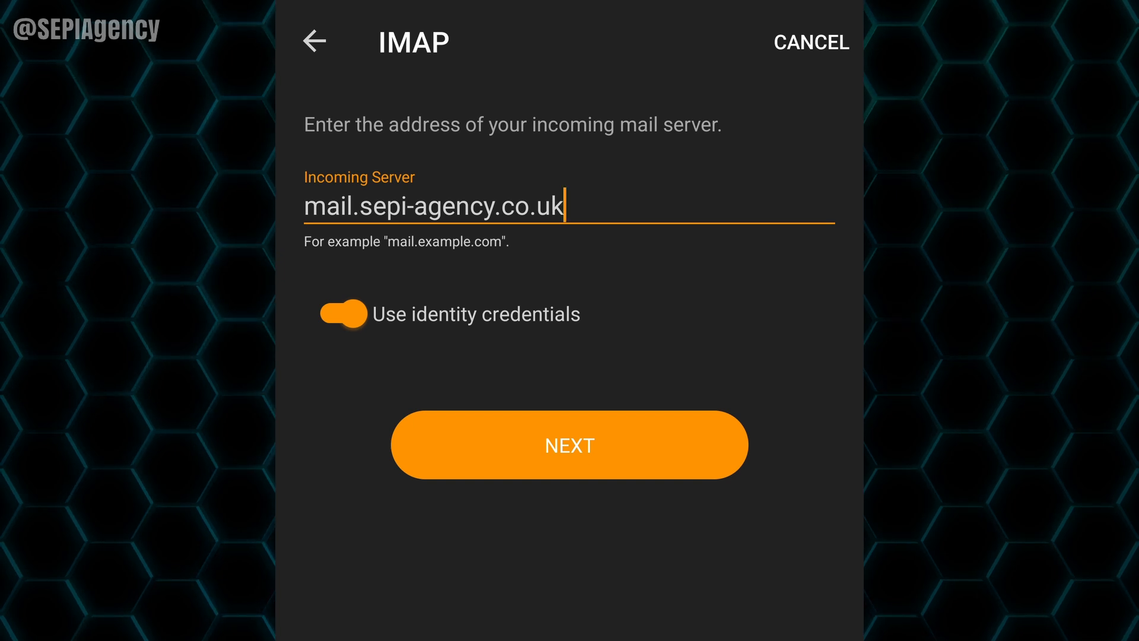
{"action": "left_click", "coordinate": [633, 445]}
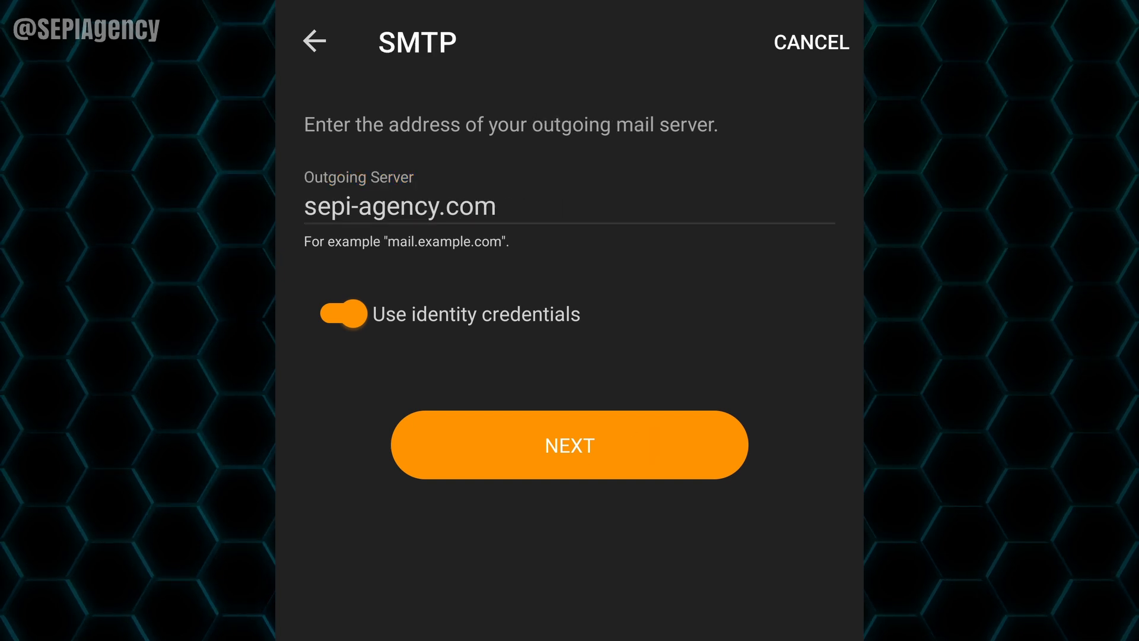
Step: Set the outgoing server to mail.sepi-agency.co.uk and run the connection test
{"action": "left_click", "coordinate": [618, 202]}
{"action": "left_click_drag", "start_coordinate": [496, 237], "coordinate": [305, 242]}
{"action": "type", "text": "m"}
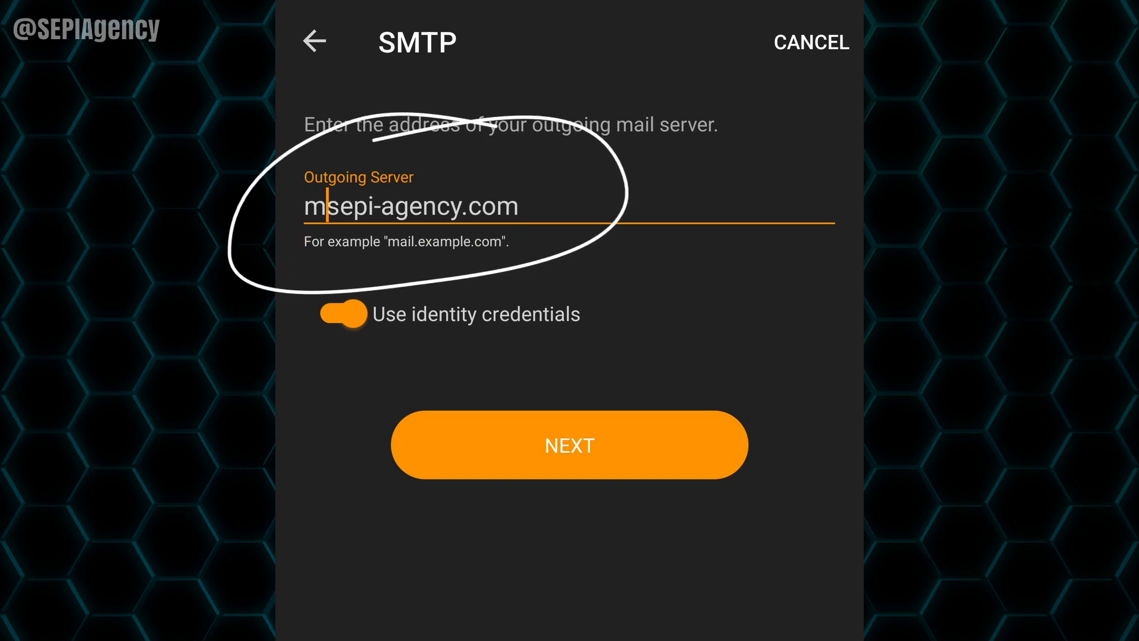
{"action": "type", "text": "ail."}
{"action": "left_click", "coordinate": [551, 208]}
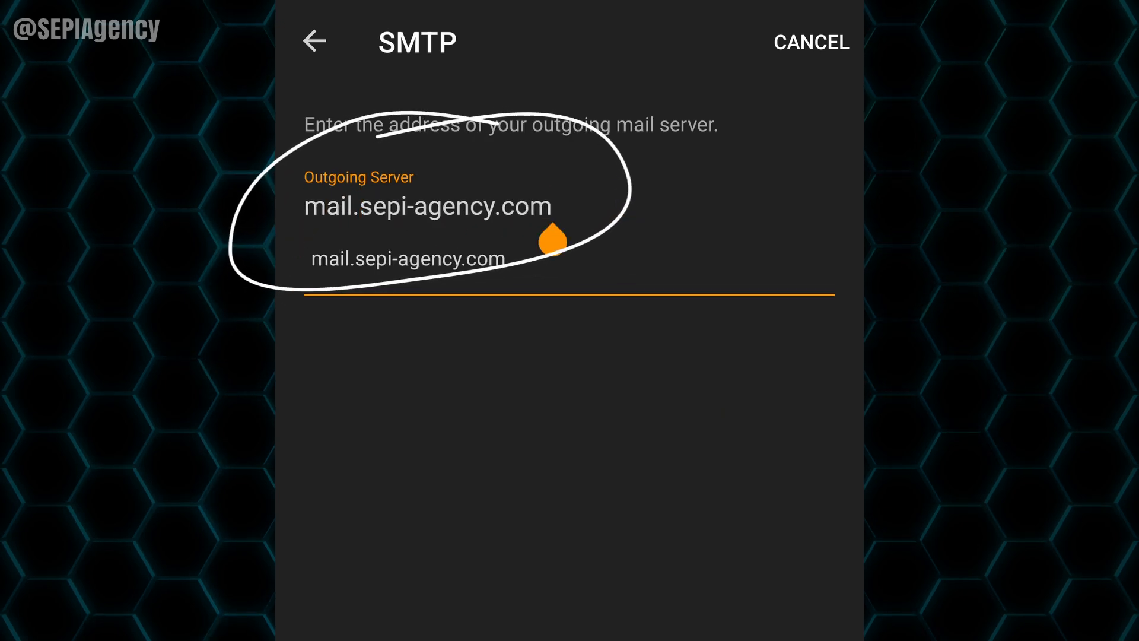
{"action": "key", "text": "BackSpace"}
{"action": "key", "text": "BackSpace"}
{"action": "type", "text": "o."}
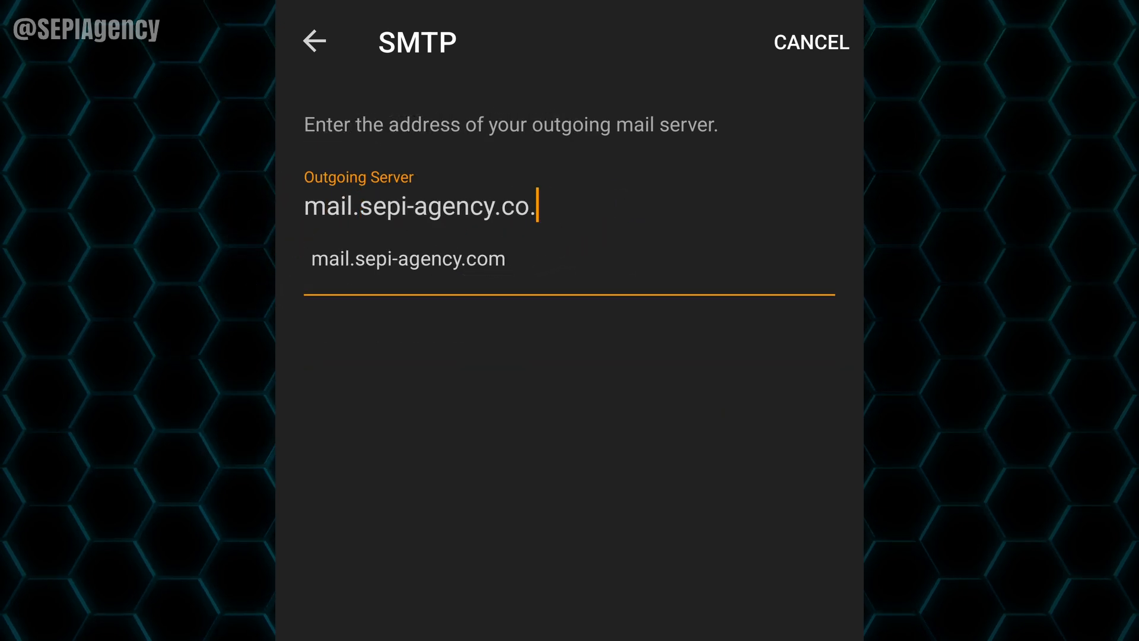
{"action": "type", "text": "uk"}
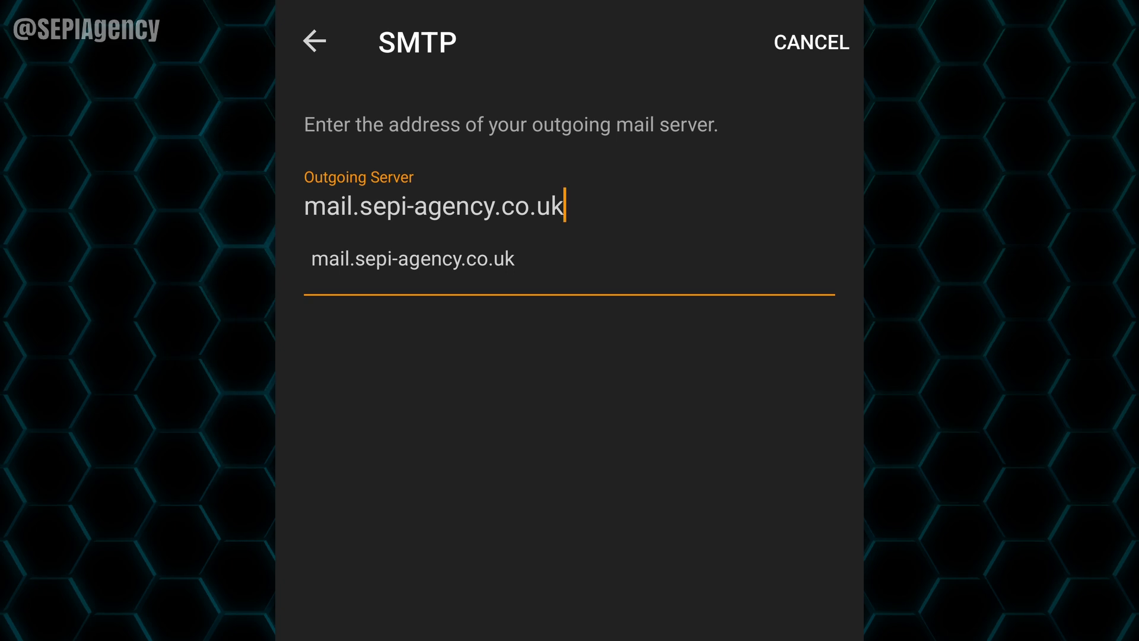
{"action": "key", "text": "Return"}
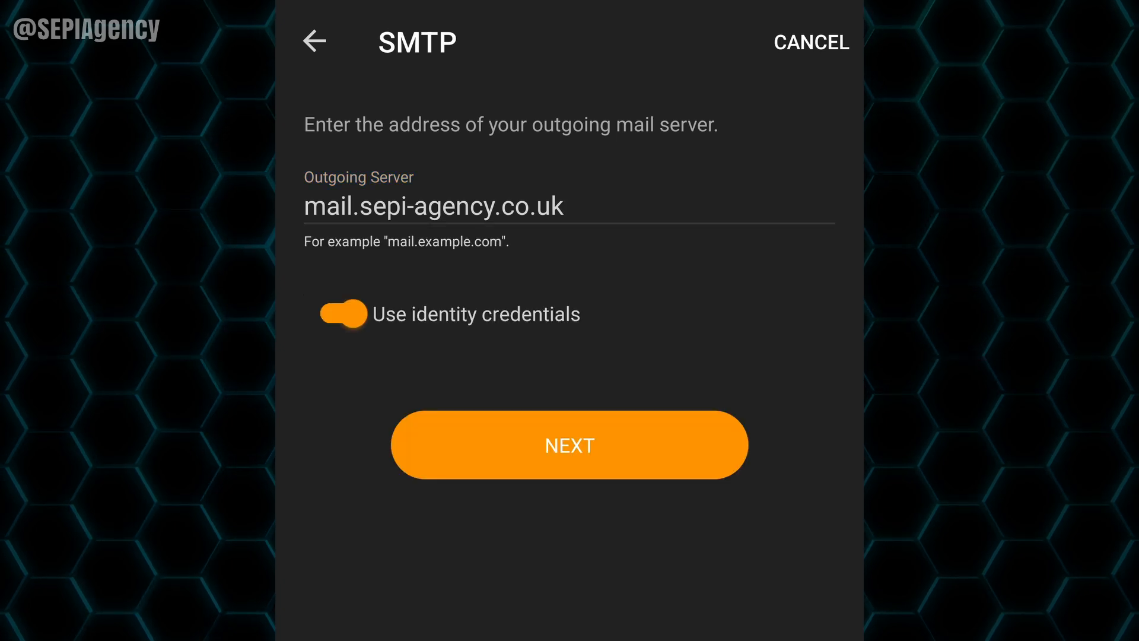
{"action": "left_click", "coordinate": [625, 445]}
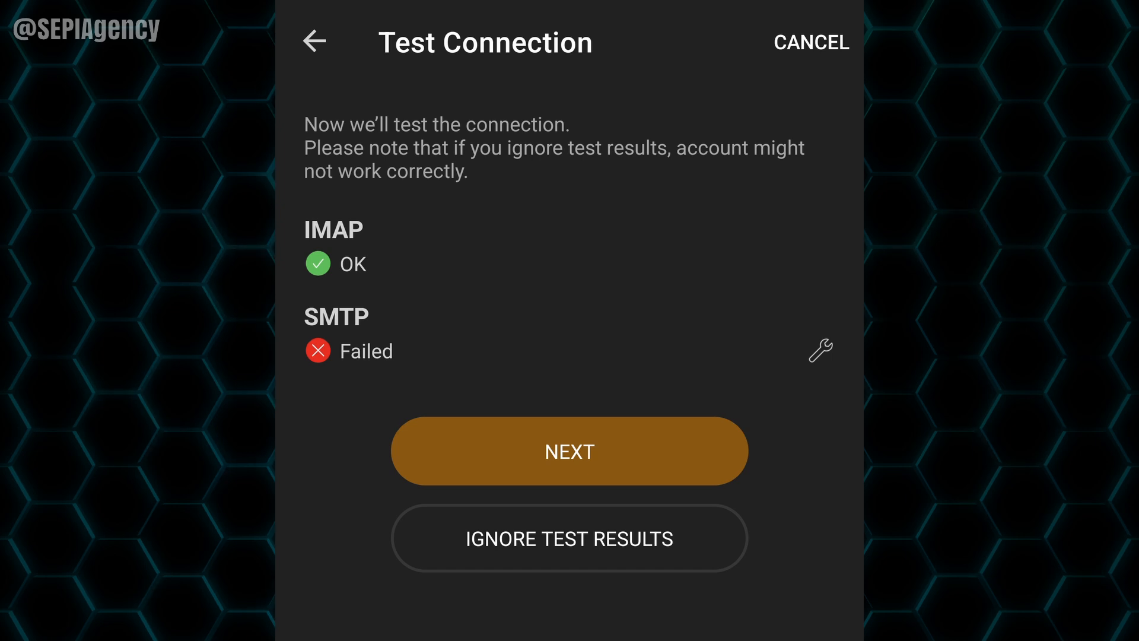
Step: Ignore the failed SMTP test and correct the sender display name, adding the '- 6001' suffix
{"action": "left_click", "coordinate": [657, 542]}
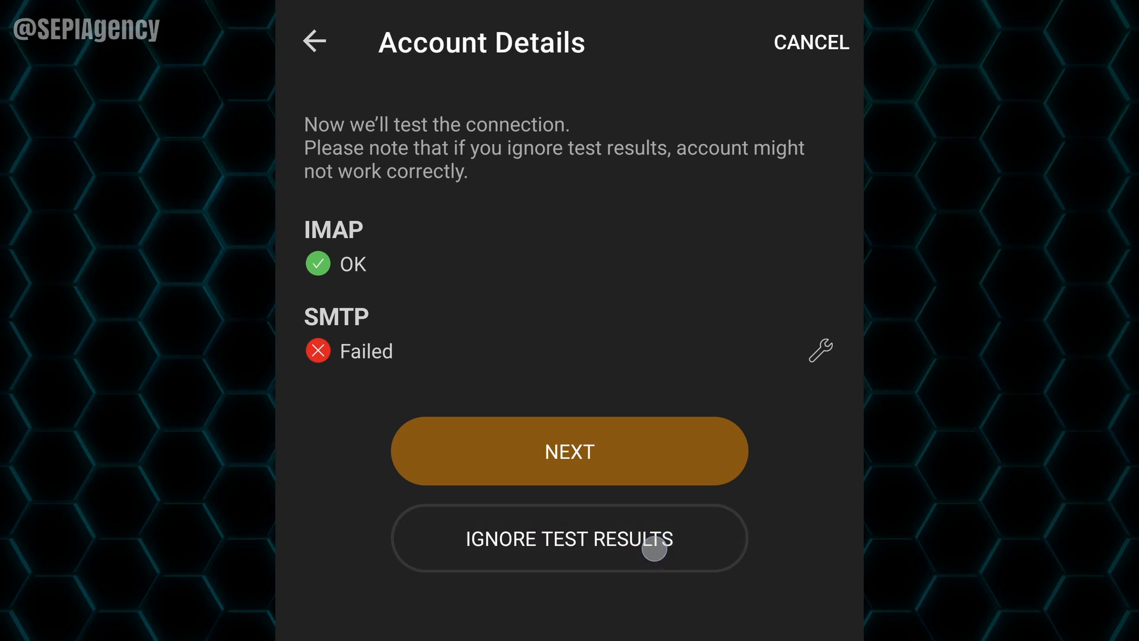
{"action": "left_click", "coordinate": [549, 137]}
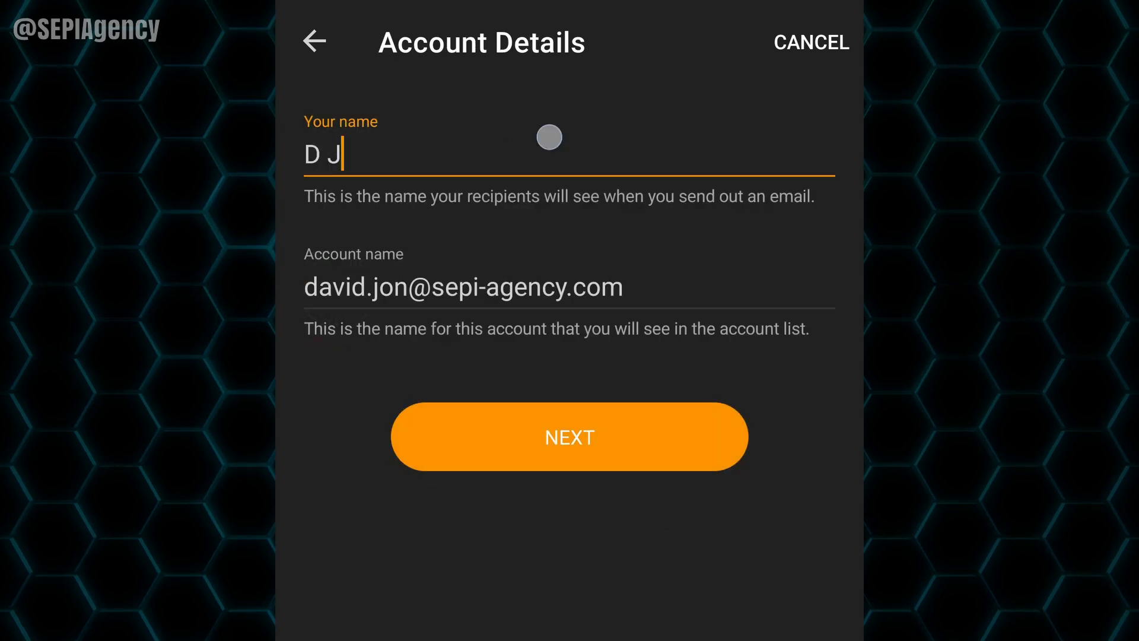
{"action": "key", "text": "BackSpace"}
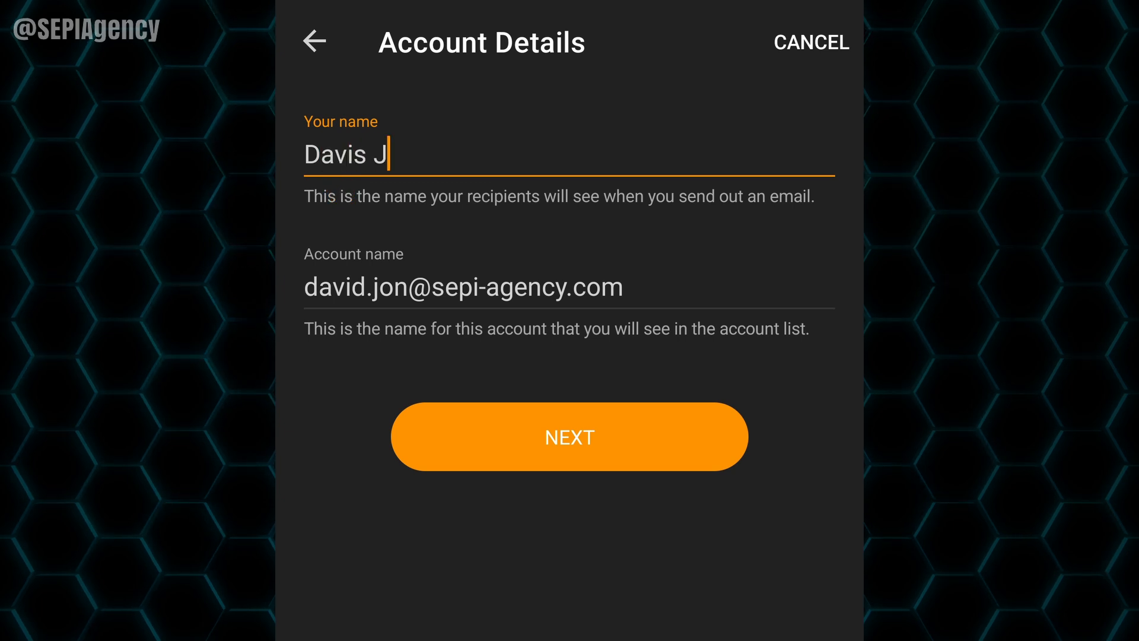
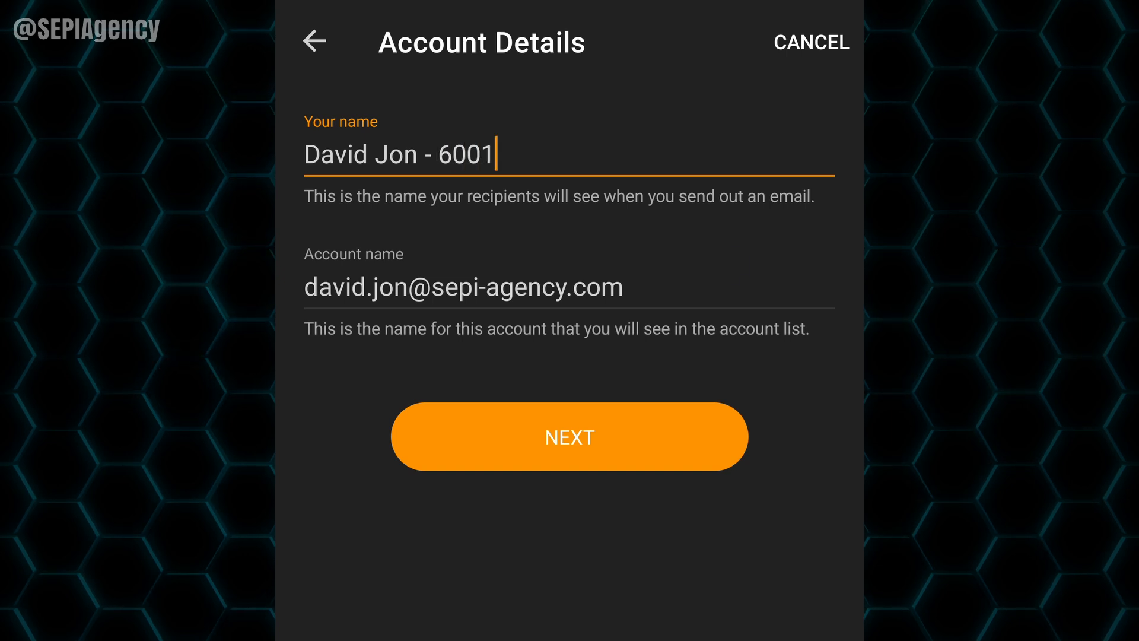
Step: Rename the account to 'SEPI Mail' and confirm the account details
{"action": "left_click", "coordinate": [632, 292]}
{"action": "key", "text": "BackSpace"}
{"action": "key", "text": "BackSpace"}
{"action": "key", "text": "BackSpace"}
{"action": "key", "text": "BackSpace"}
{"action": "key", "text": "BackSpace"}
{"action": "key", "text": "BackSpace"}
{"action": "key", "text": "BackSpace"}
{"action": "key", "text": "BackSpace"}
{"action": "key", "text": "BackSpace"}
{"action": "key", "text": "BackSpace"}
{"action": "key", "text": "BackSpace"}
{"action": "key", "text": "BackSpace"}
{"action": "key", "text": "BackSpace"}
{"action": "key", "text": "BackSpace"}
{"action": "key", "text": "BackSpace"}
{"action": "key", "text": "BackSpace"}
{"action": "key", "text": "BackSpace"}
{"action": "key", "text": "BackSpace"}
{"action": "key", "text": "BackSpace"}
{"action": "key", "text": "BackSpace"}
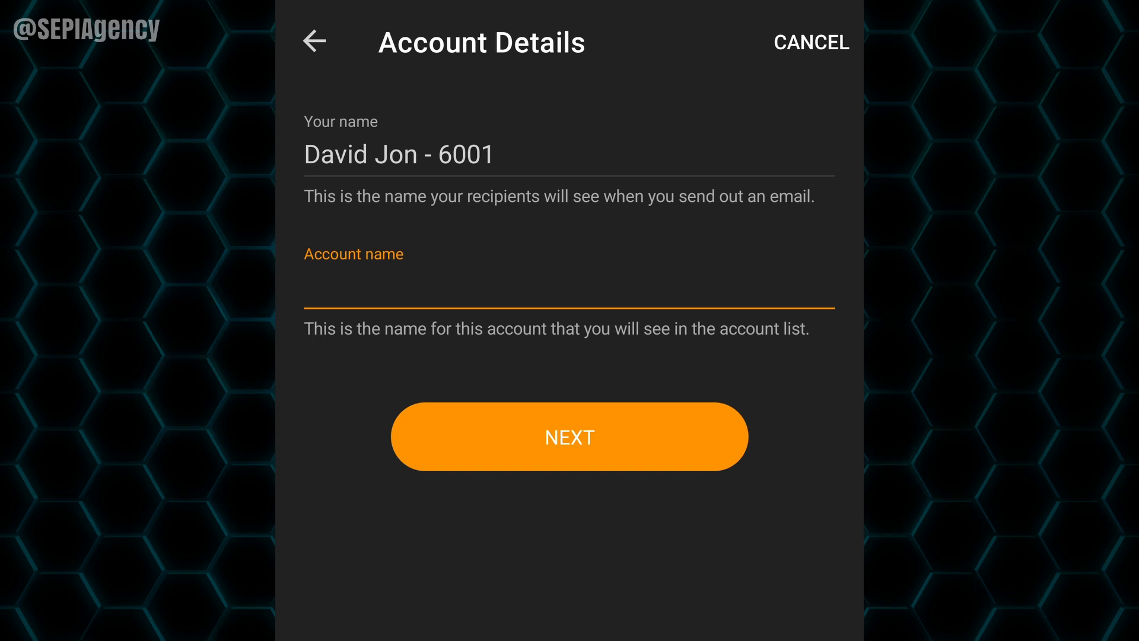
{"action": "type", "text": "SEPI Mail"}
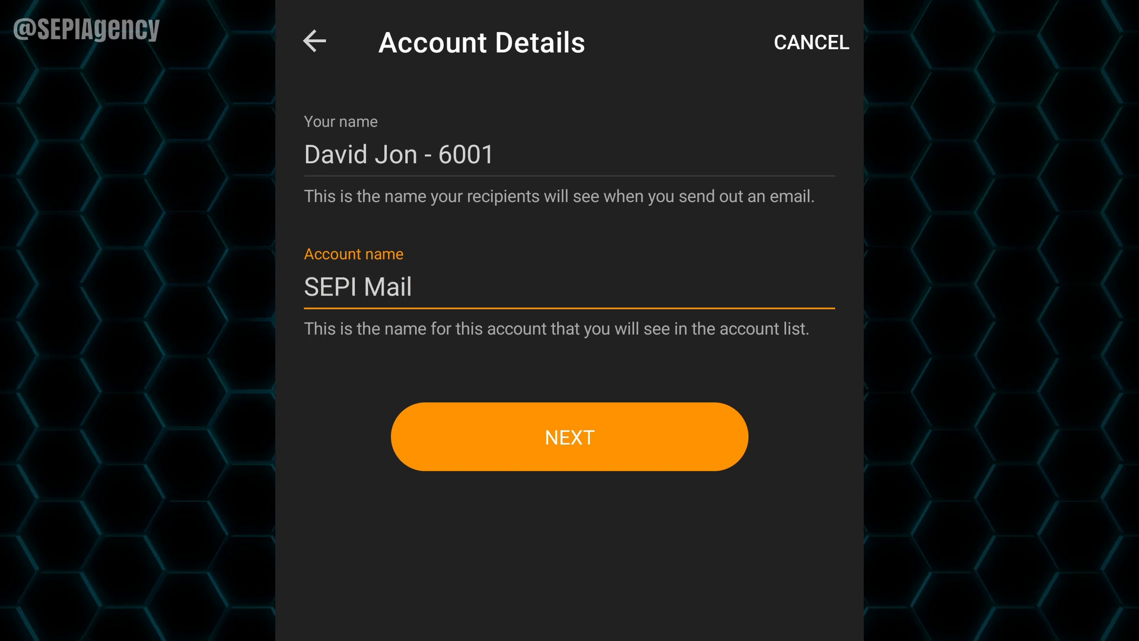
{"action": "left_click", "coordinate": [636, 427]}
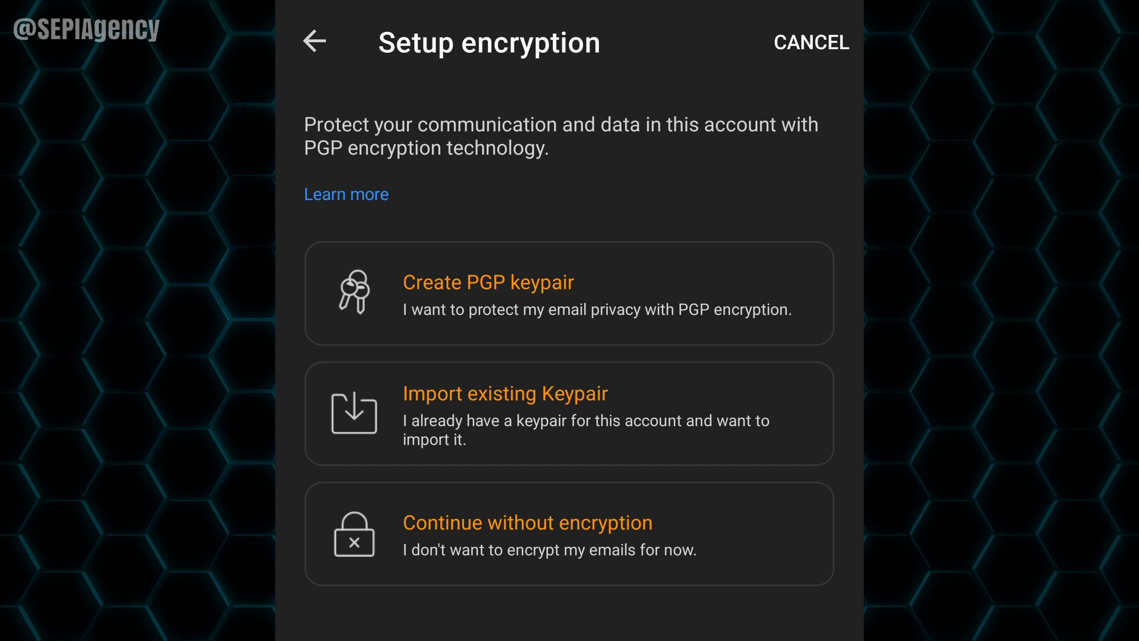
Step: Skip encryption, choose the three-blob avatar instead of the hexagon, and finish the account
{"action": "left_click", "coordinate": [675, 542]}
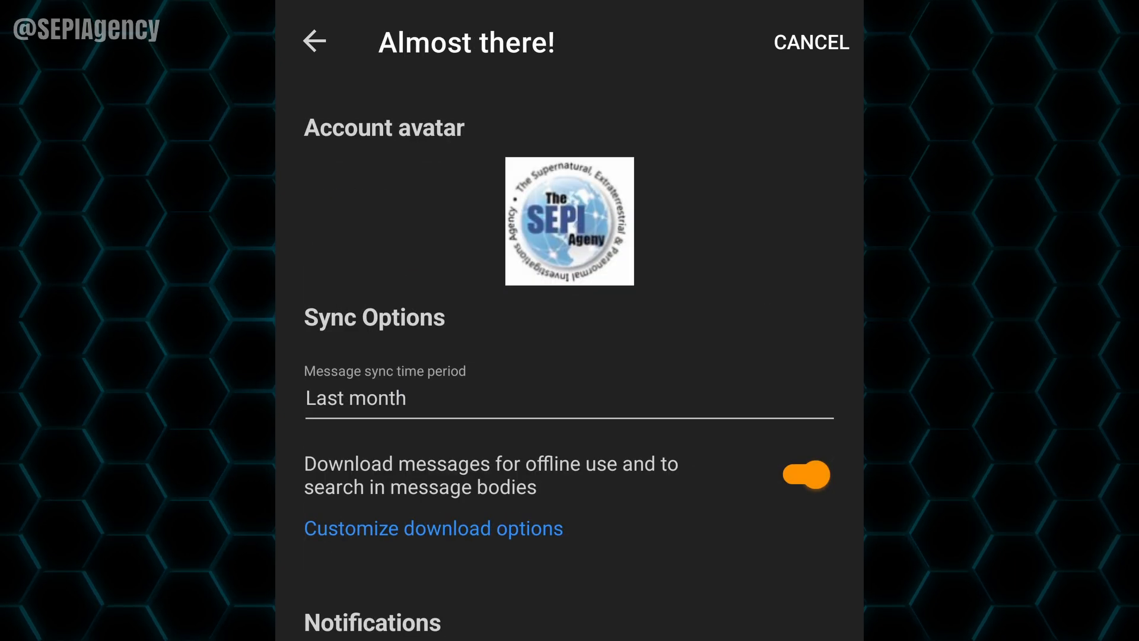
{"action": "left_click", "coordinate": [589, 225]}
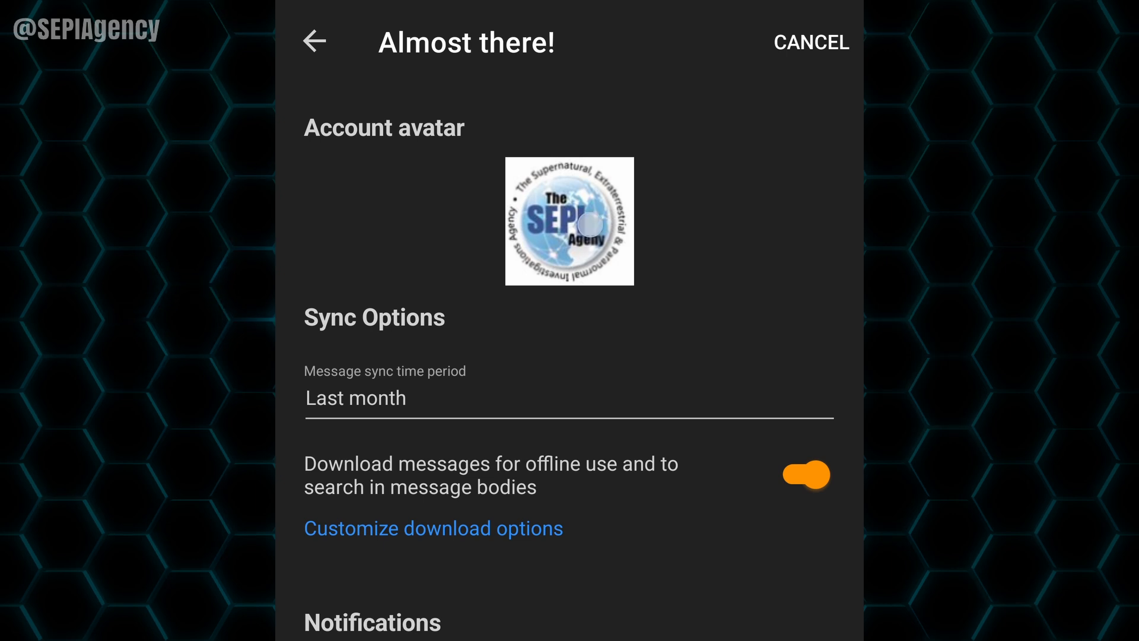
{"action": "left_click", "coordinate": [456, 133]}
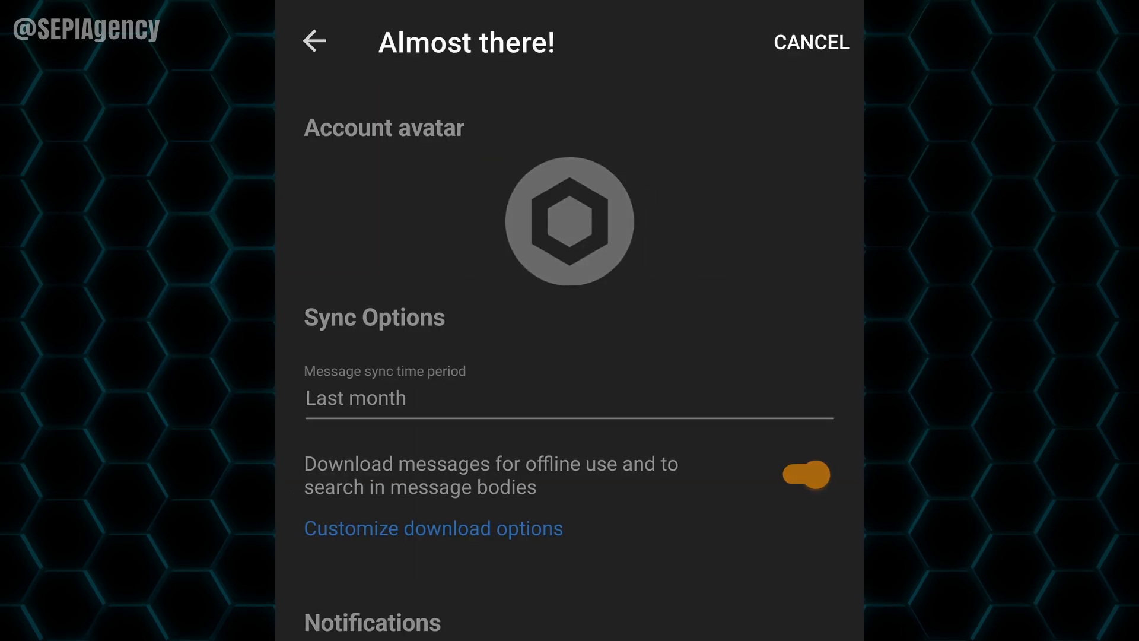
{"action": "left_click", "coordinate": [570, 221]}
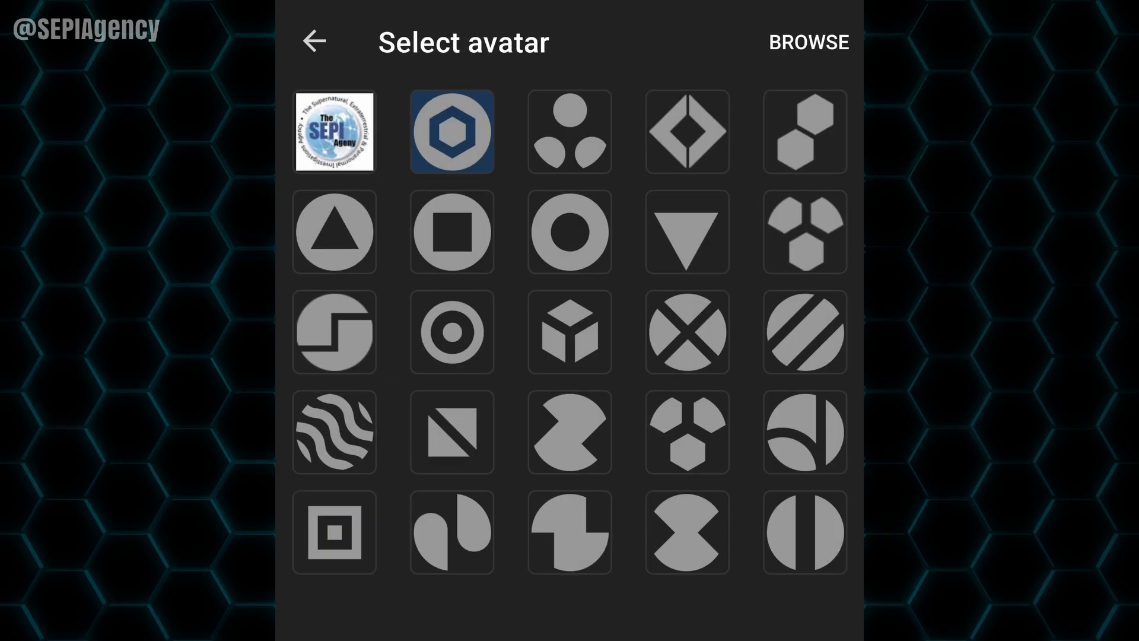
{"action": "left_click", "coordinate": [814, 41]}
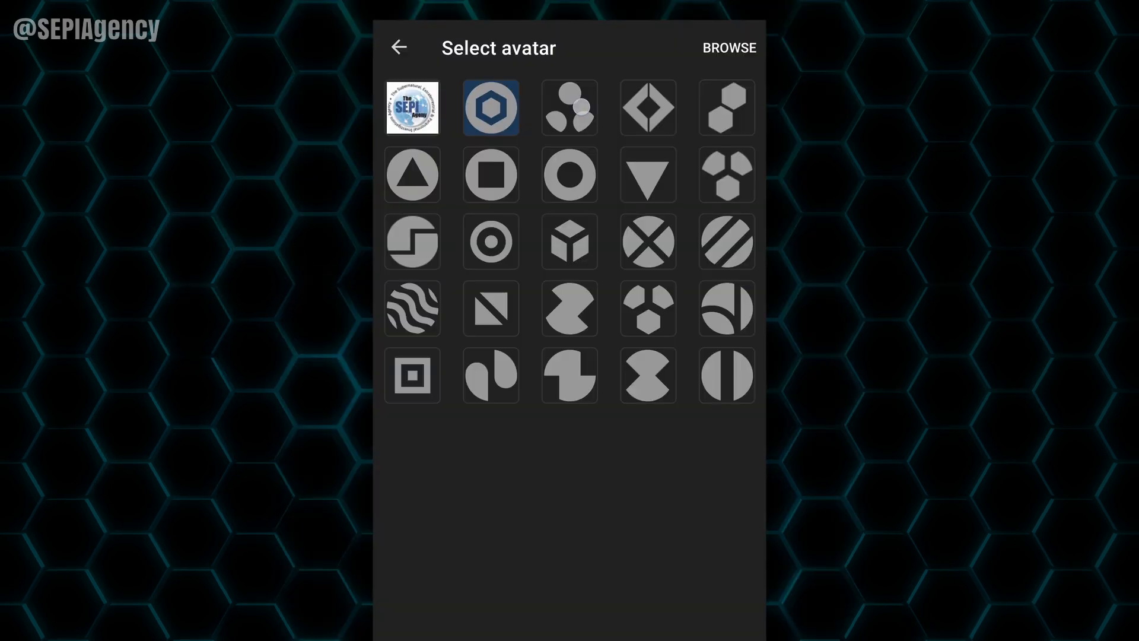
{"action": "left_click", "coordinate": [582, 106]}
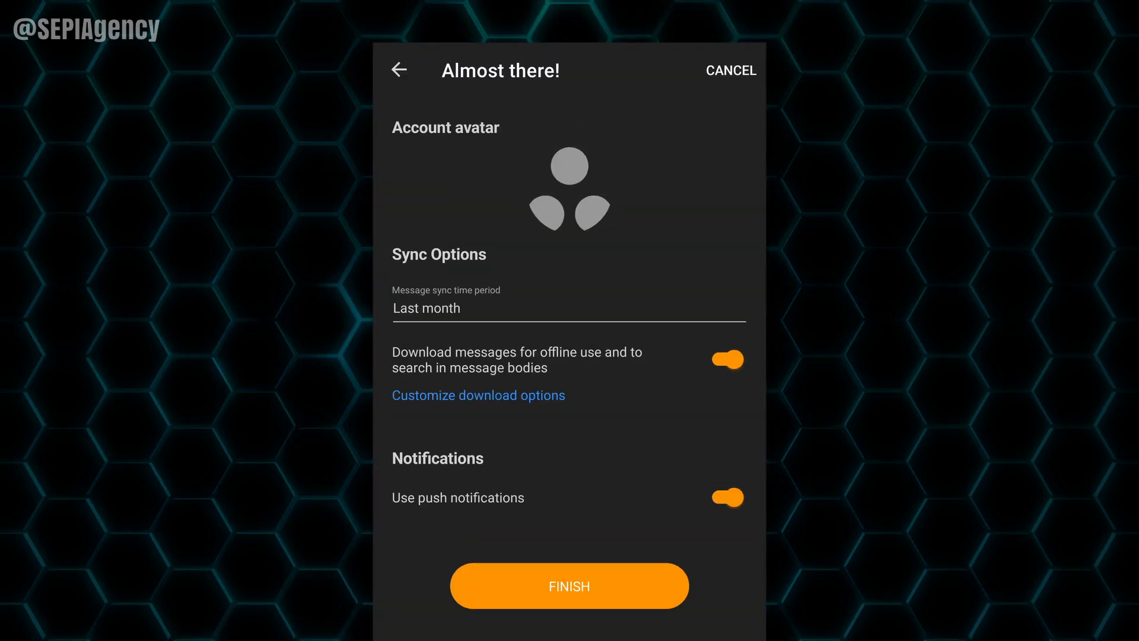
{"action": "left_click", "coordinate": [613, 589]}
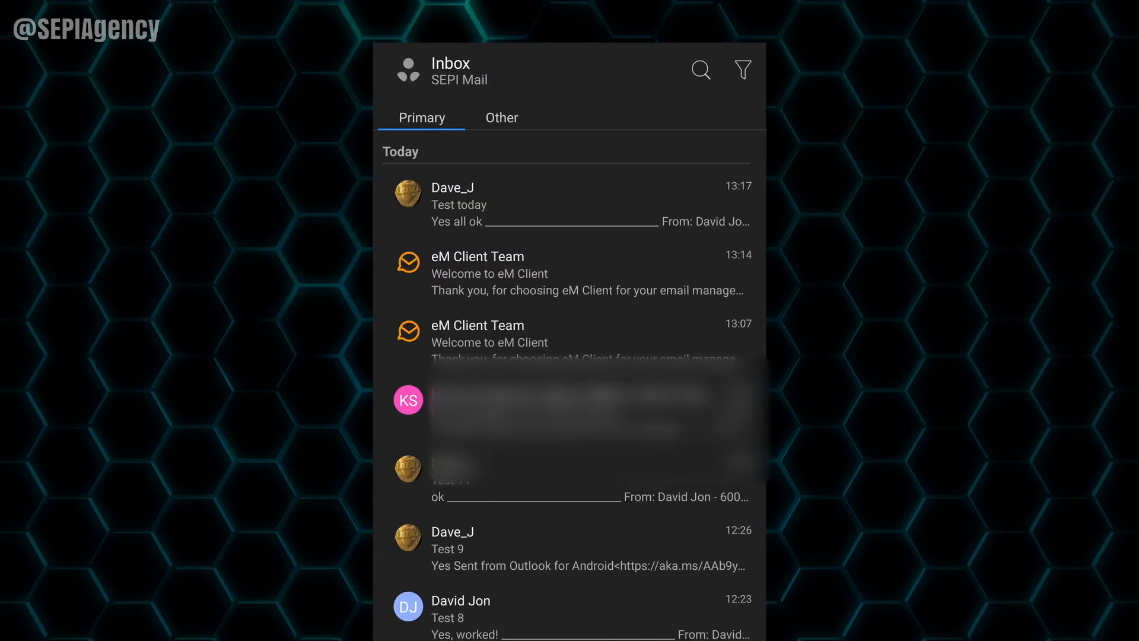
Step: Scroll the SEPI Mail inbox and expand and collapse the Inbox subfolders in the folder drawer
{"action": "scroll", "coordinate": [641, 539], "scroll_direction": "down", "scroll_amount": 6}
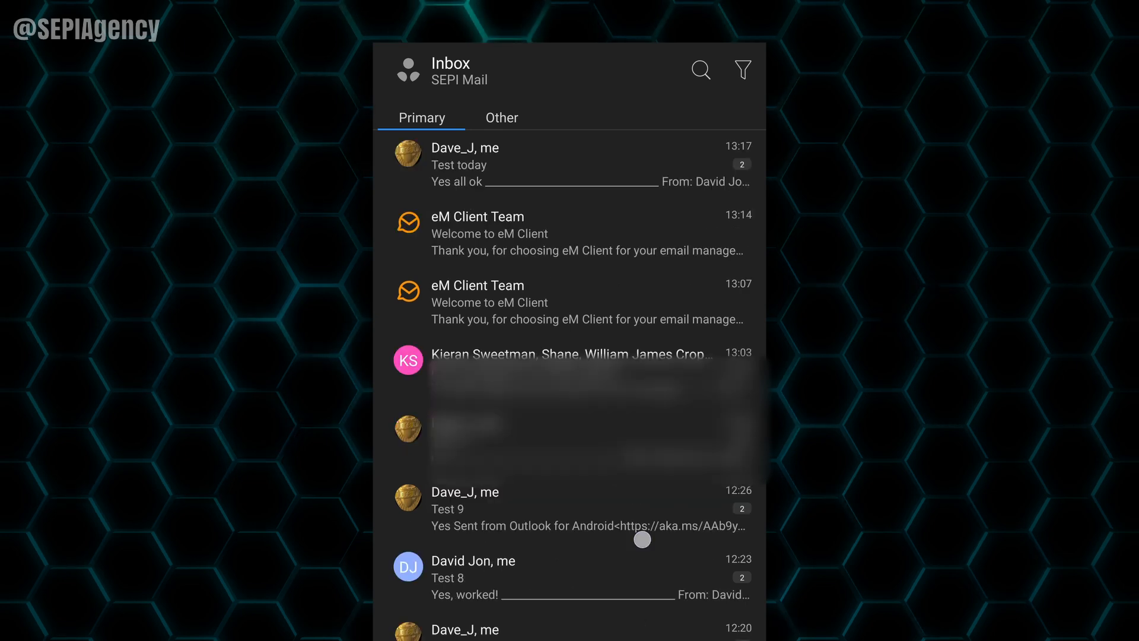
{"action": "scroll", "coordinate": [640, 415], "scroll_direction": "up", "scroll_amount": 6}
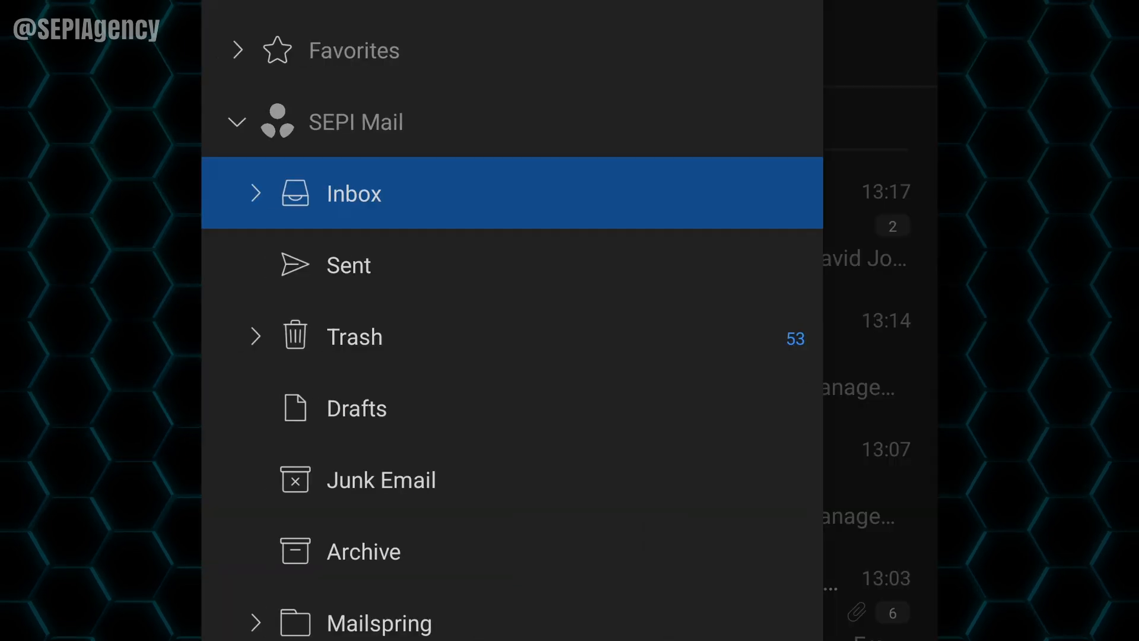
{"action": "left_click", "coordinate": [261, 190]}
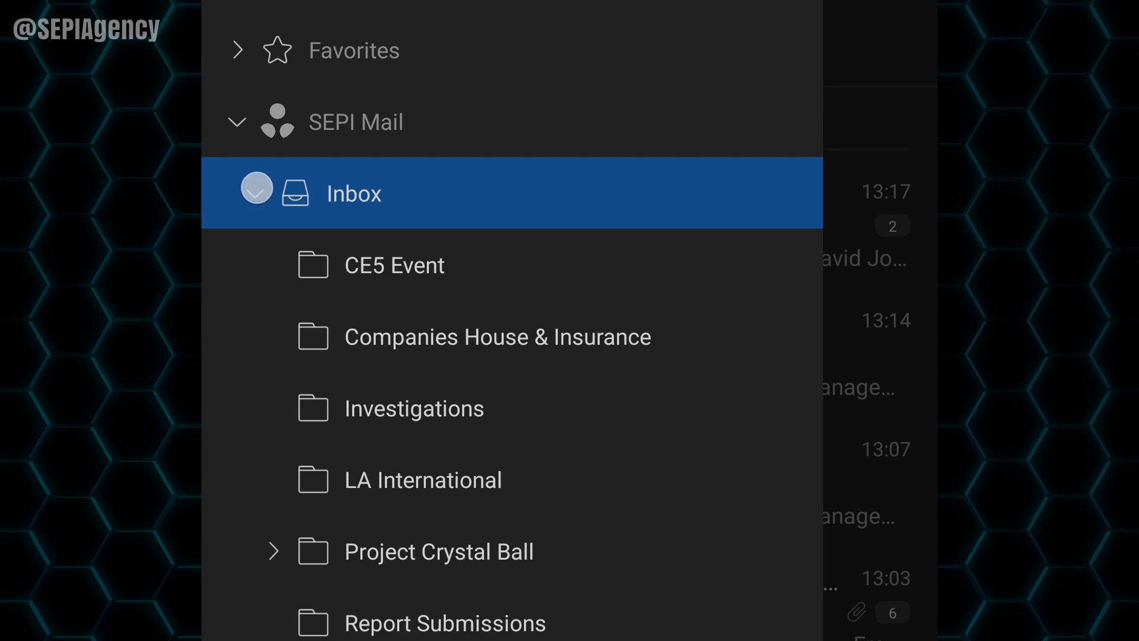
{"action": "left_click", "coordinate": [256, 189]}
{"action": "left_click", "coordinate": [256, 193]}
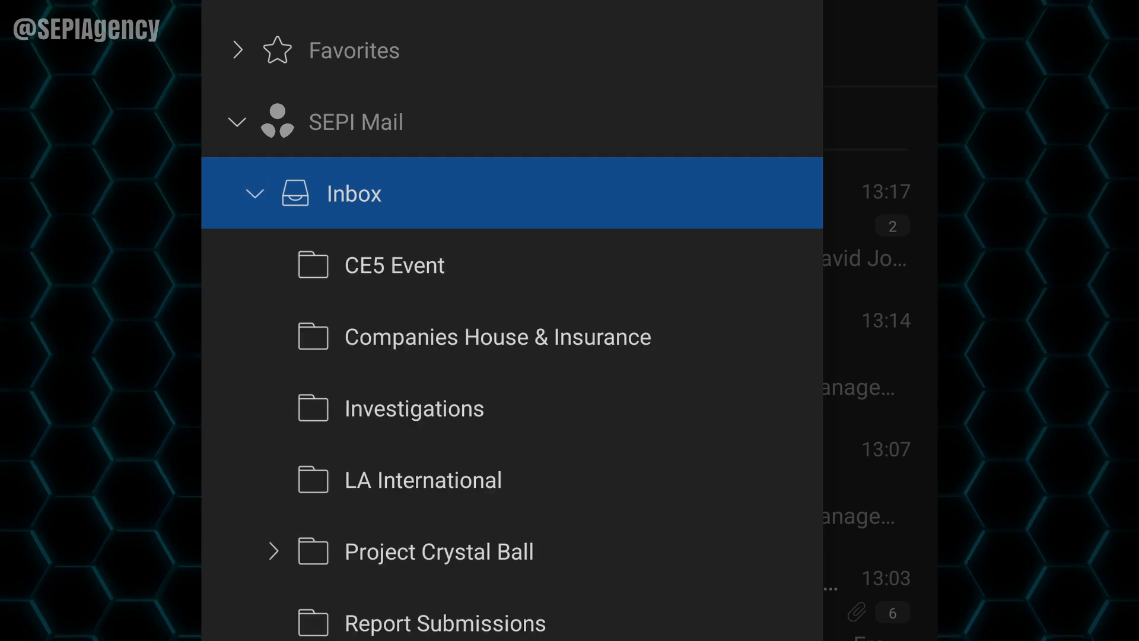
{"action": "scroll", "coordinate": [768, 407], "scroll_direction": "down", "scroll_amount": 2}
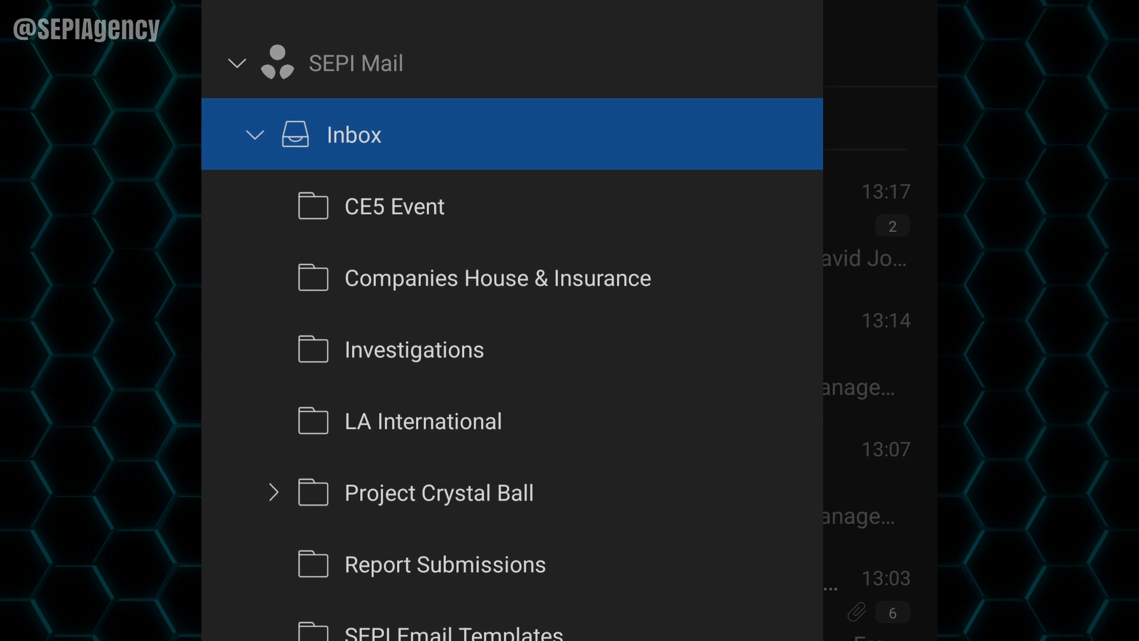
{"action": "left_click", "coordinate": [252, 134]}
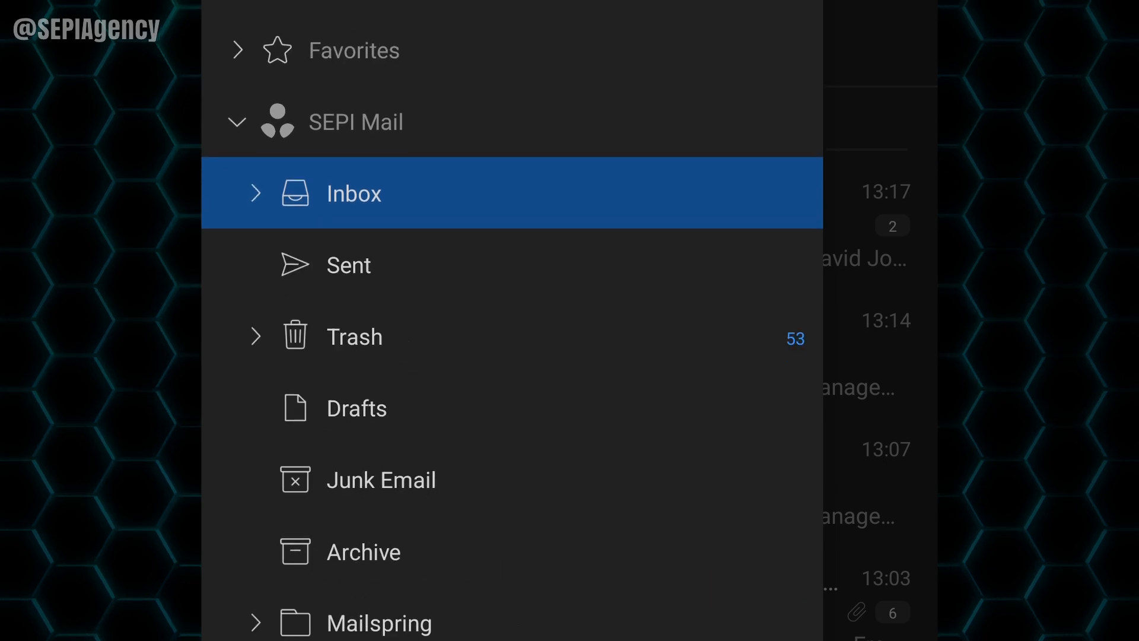
{"action": "left_click", "coordinate": [354, 193]}
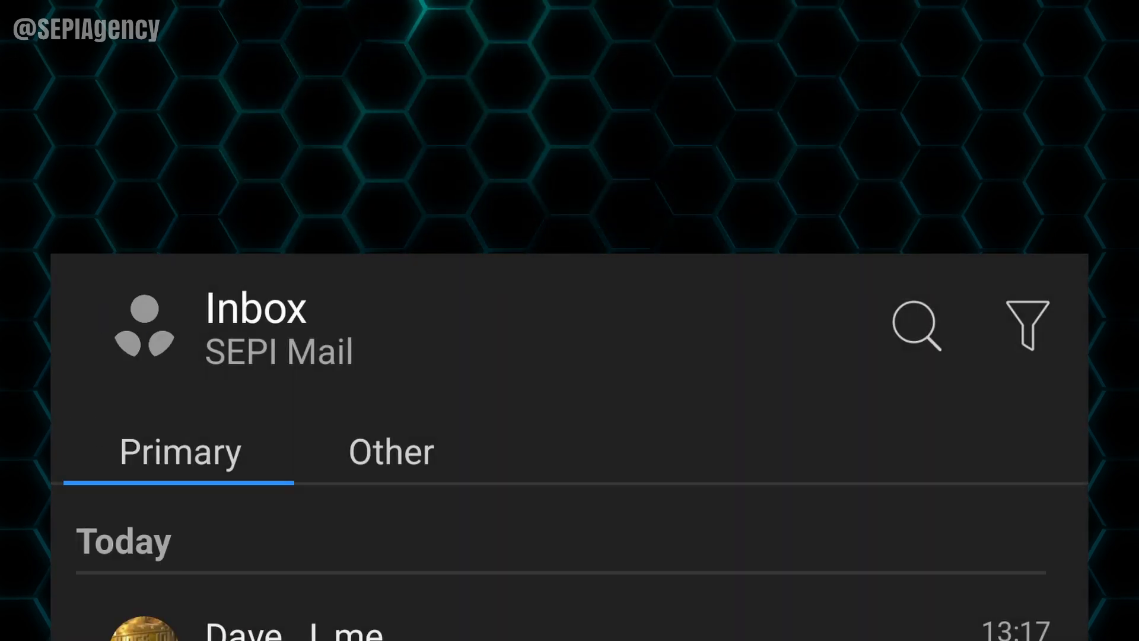
Step: Open the app Settings from the folder drawer
{"action": "left_click", "coordinate": [145, 325]}
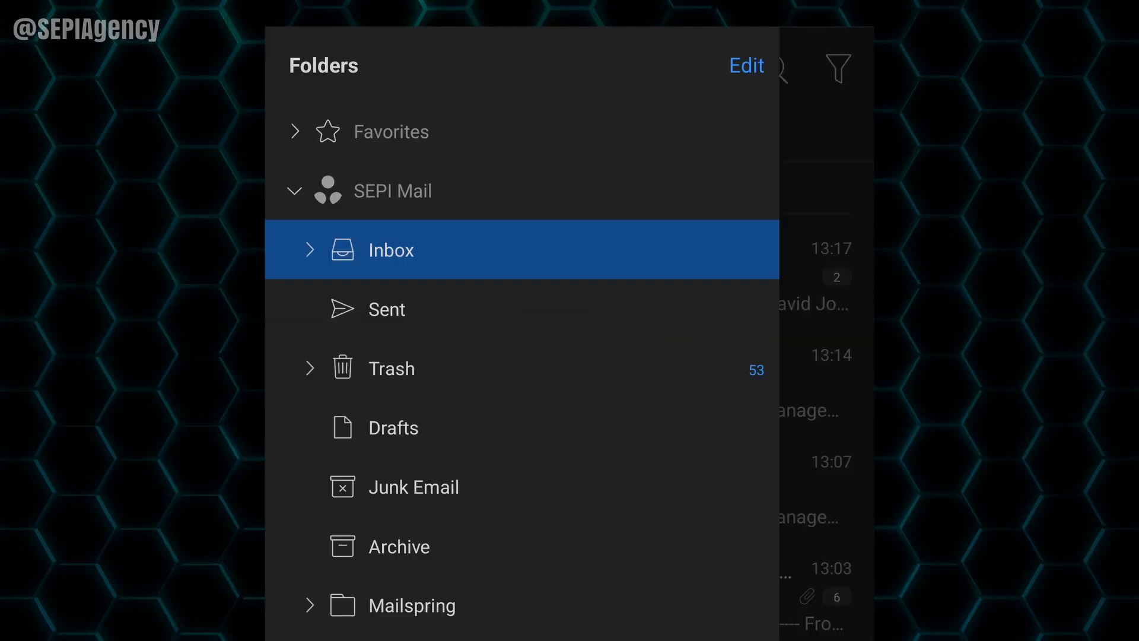
{"action": "scroll", "coordinate": [522, 356], "scroll_direction": "down", "scroll_amount": 5}
{"action": "left_click", "coordinate": [297, 544]}
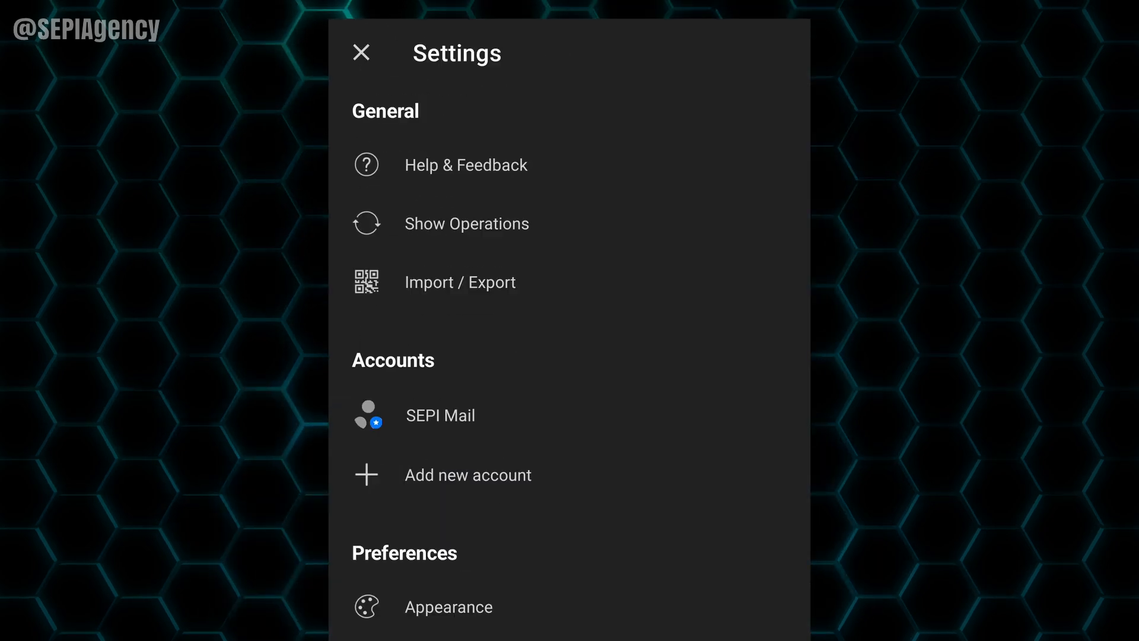
Step: Open the SEPI Mail account settings and review the IMAP server settings
{"action": "left_click", "coordinate": [434, 422]}
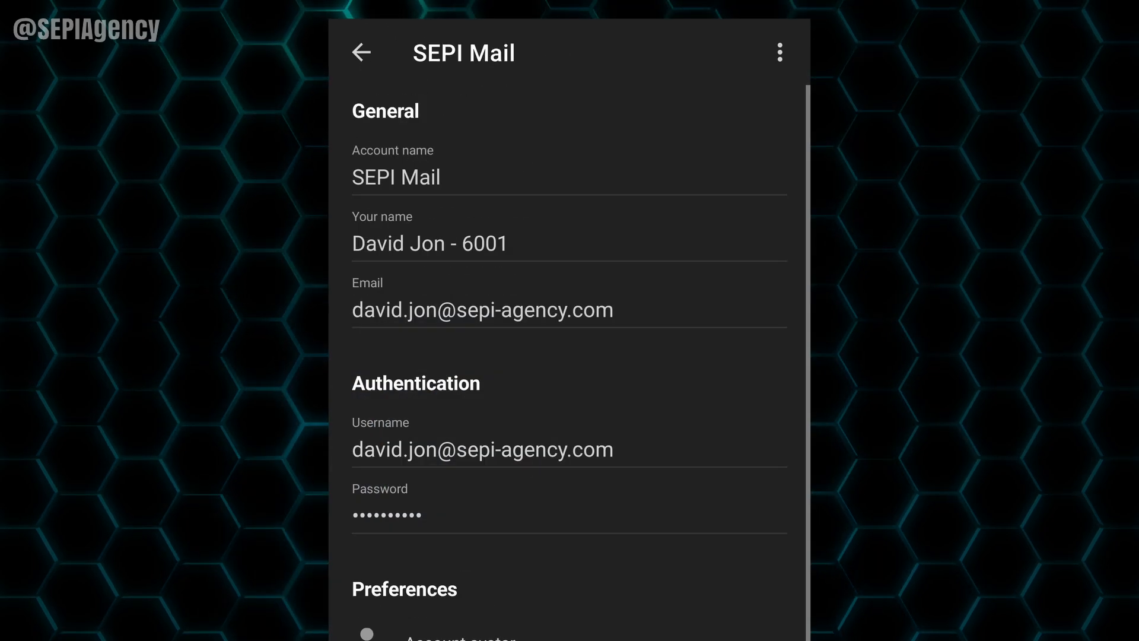
{"action": "scroll", "coordinate": [638, 445], "scroll_direction": "down", "scroll_amount": 10}
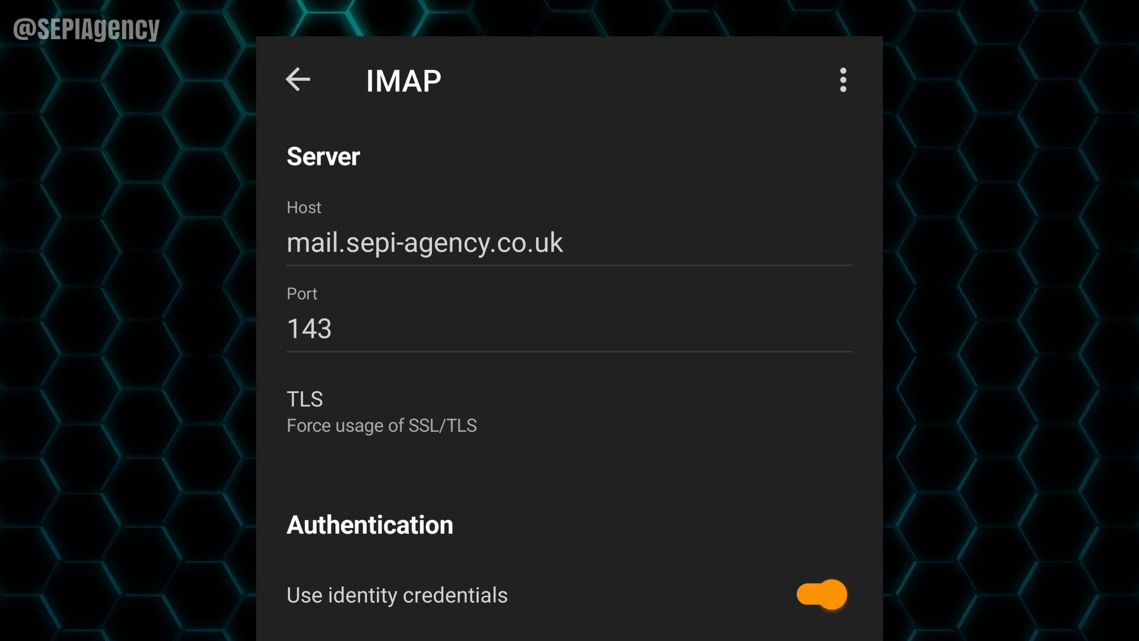
{"action": "scroll", "coordinate": [705, 554], "scroll_direction": "down", "scroll_amount": 9}
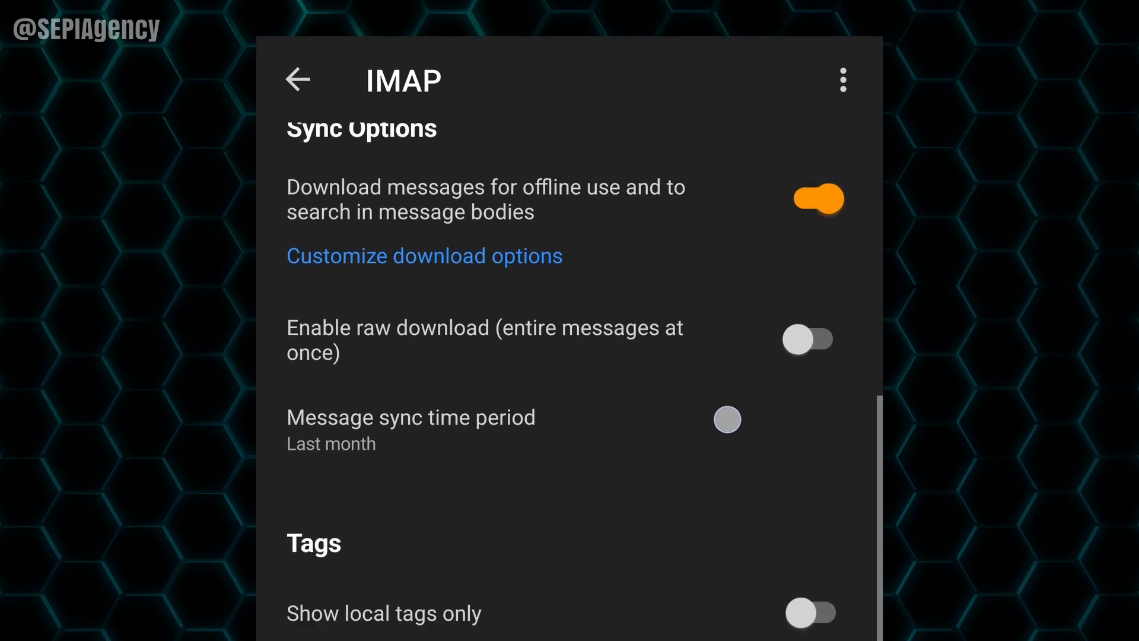
{"action": "scroll", "coordinate": [728, 418], "scroll_direction": "up", "scroll_amount": 9}
{"action": "left_click", "coordinate": [299, 80]}
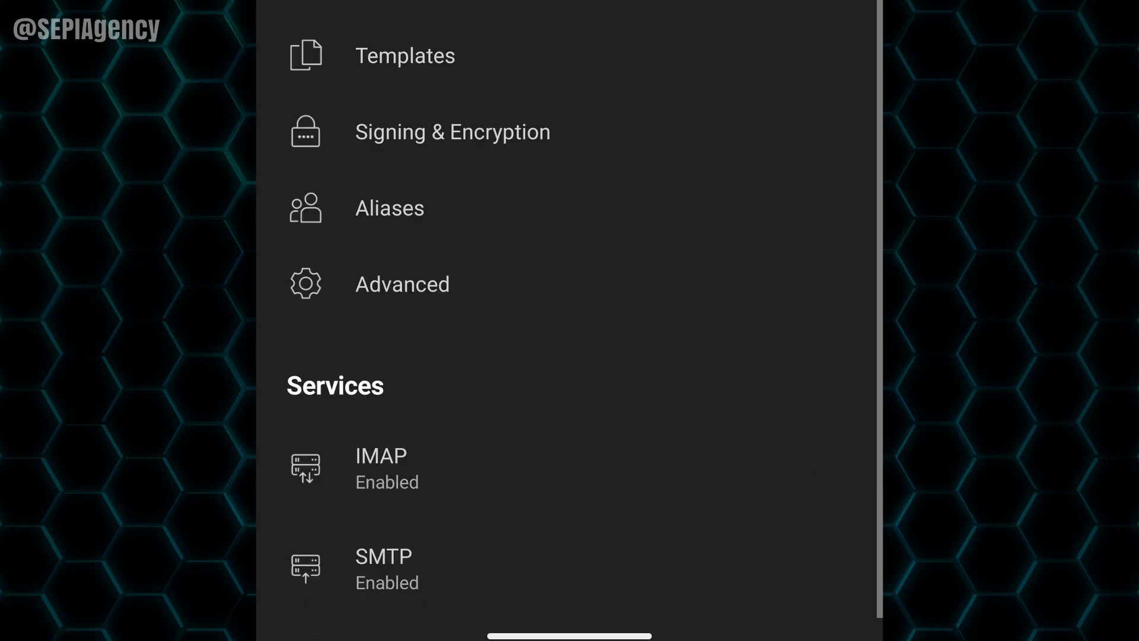
Step: Change the outgoing SMTP port from 25 to 587 and return to the inbox
{"action": "left_click", "coordinate": [389, 554]}
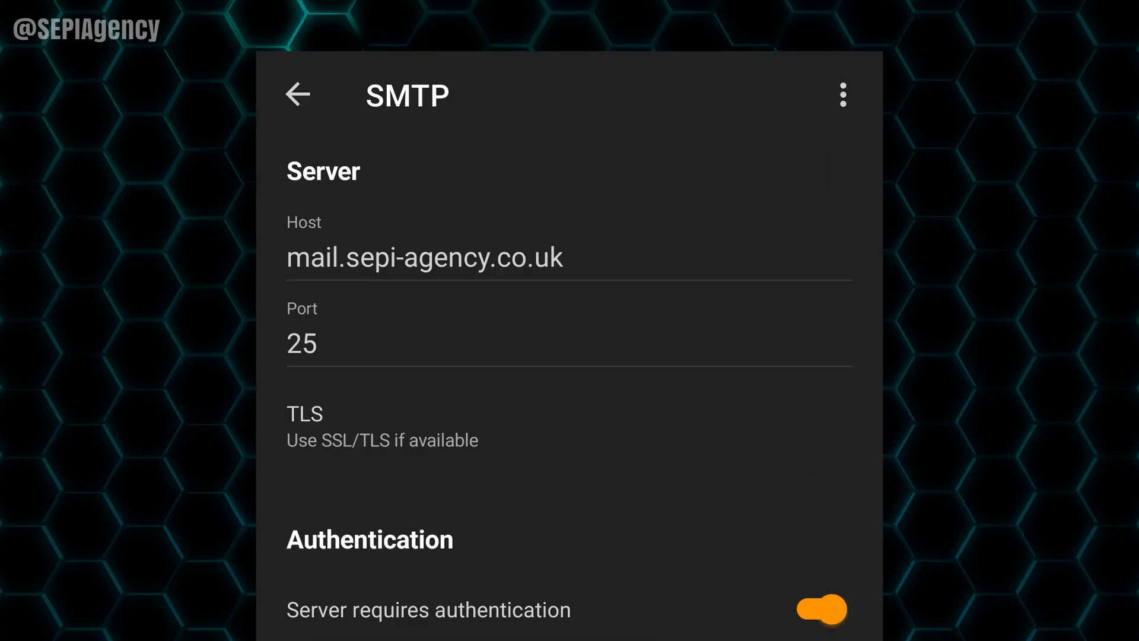
{"action": "left_click", "coordinate": [573, 343]}
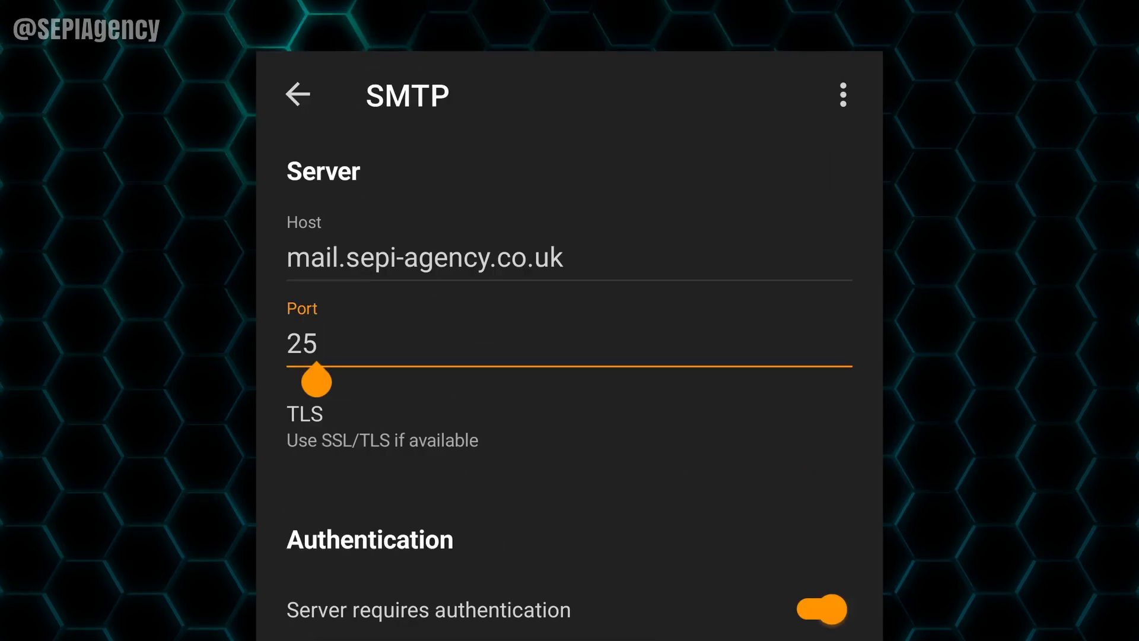
{"action": "key", "text": "BackSpace"}
{"action": "key", "text": "BackSpace"}
{"action": "type", "text": "587"}
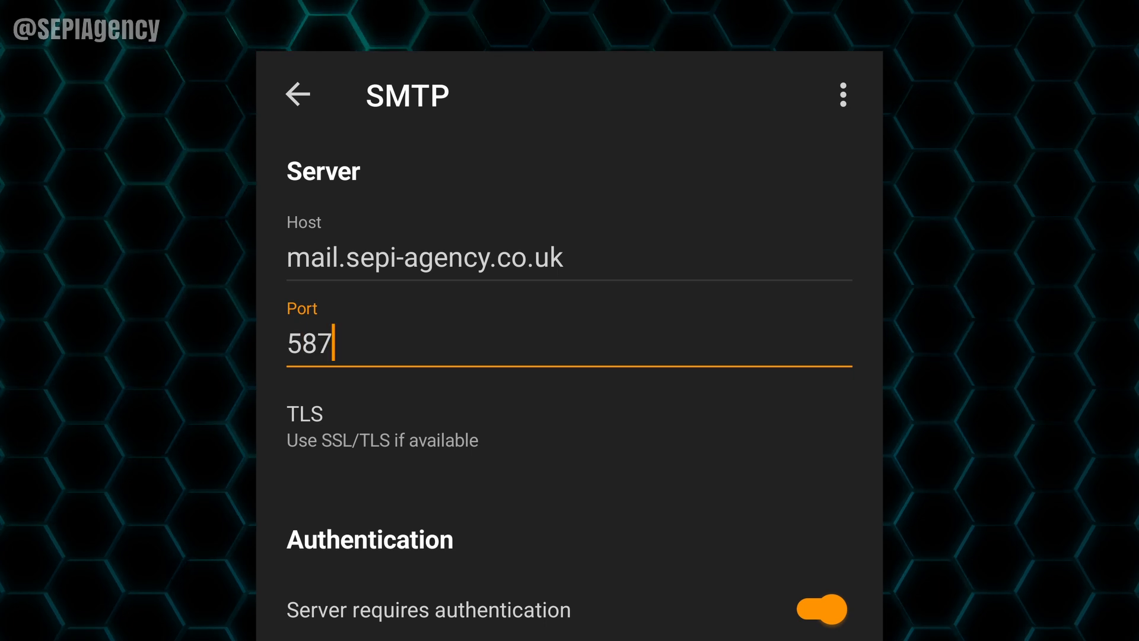
{"action": "left_click", "coordinate": [297, 93]}
{"action": "left_click", "coordinate": [274, 81]}
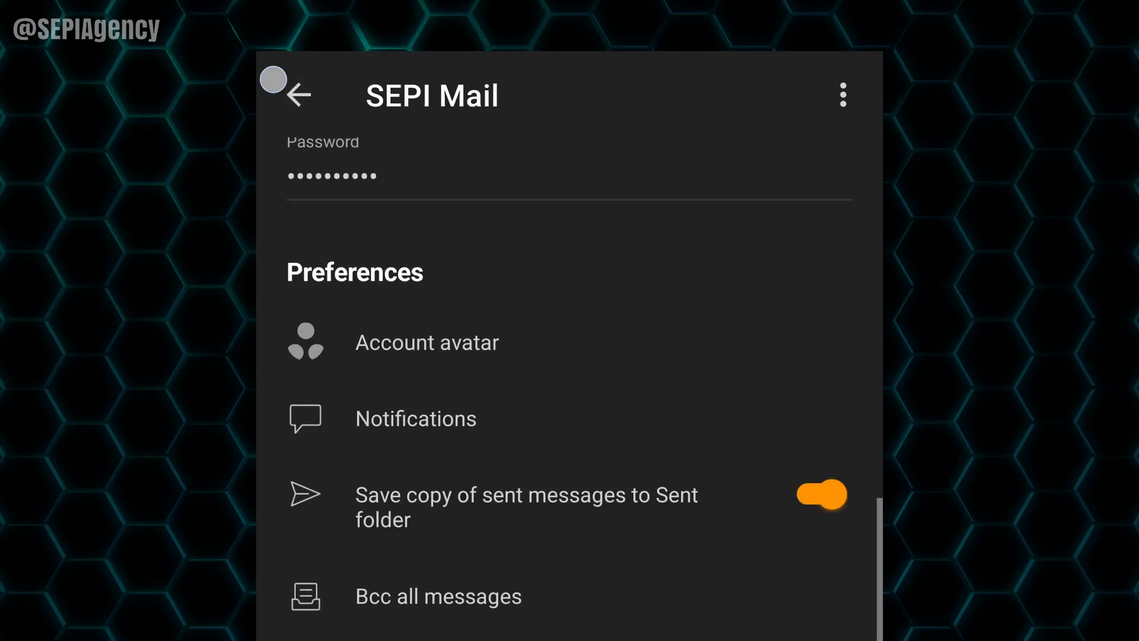
{"action": "left_click", "coordinate": [403, 63]}
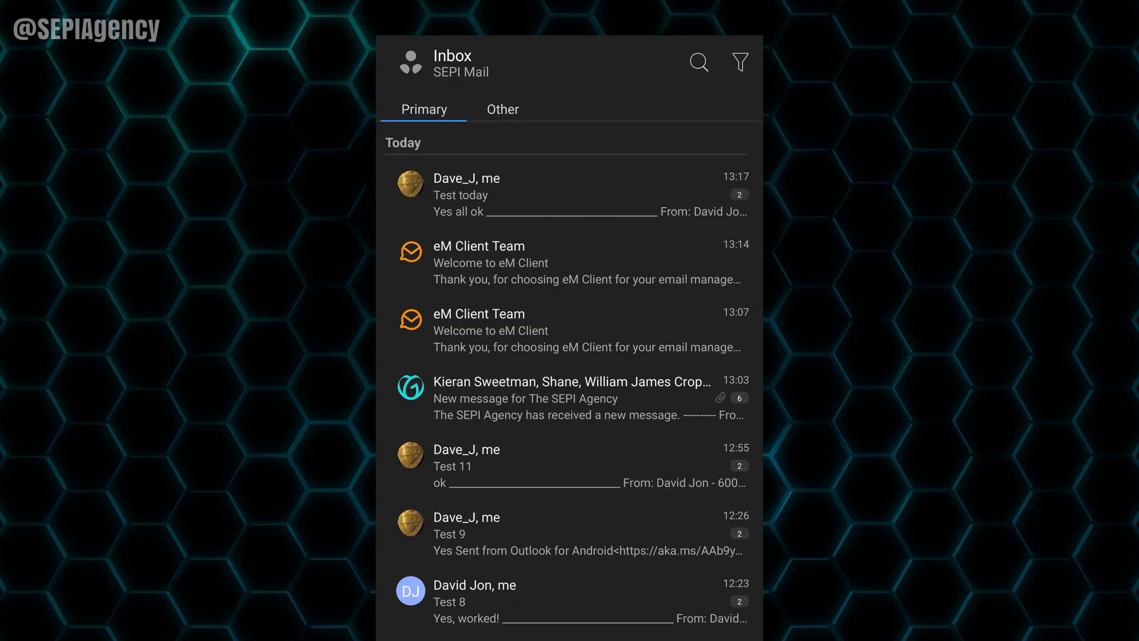
Step: Send a new message to the external test address with subject and body 'Test 2'
{"action": "left_click", "coordinate": [724, 637]}
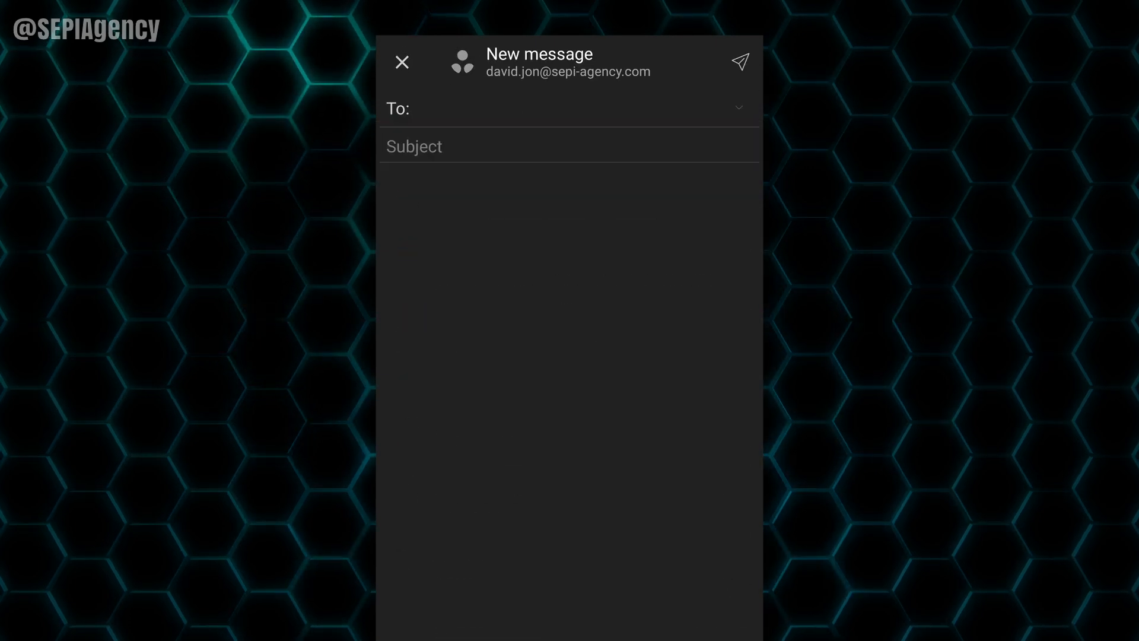
{"action": "left_click", "coordinate": [478, 115]}
{"action": "type", "text": "dj"}
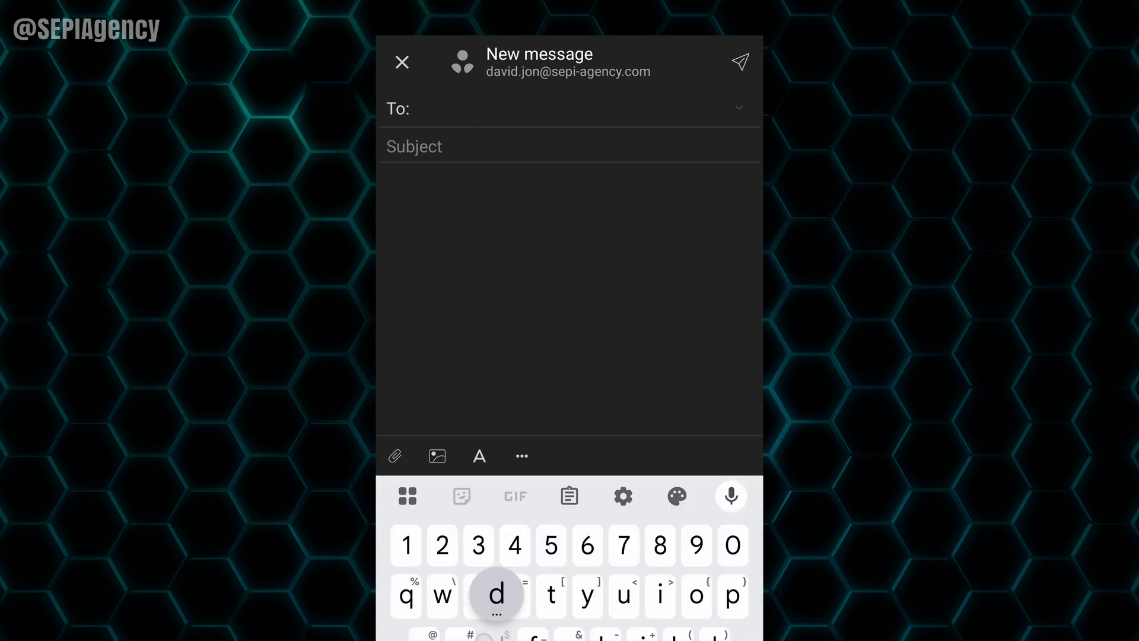
{"action": "type", "text": "2232"}
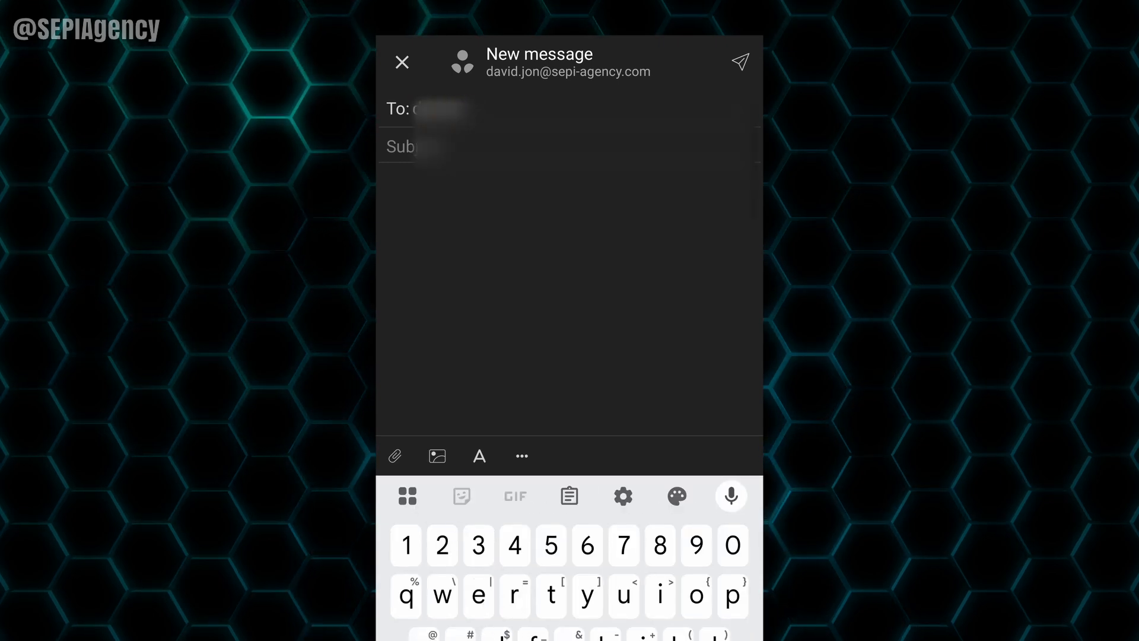
{"action": "left_click", "coordinate": [474, 206]}
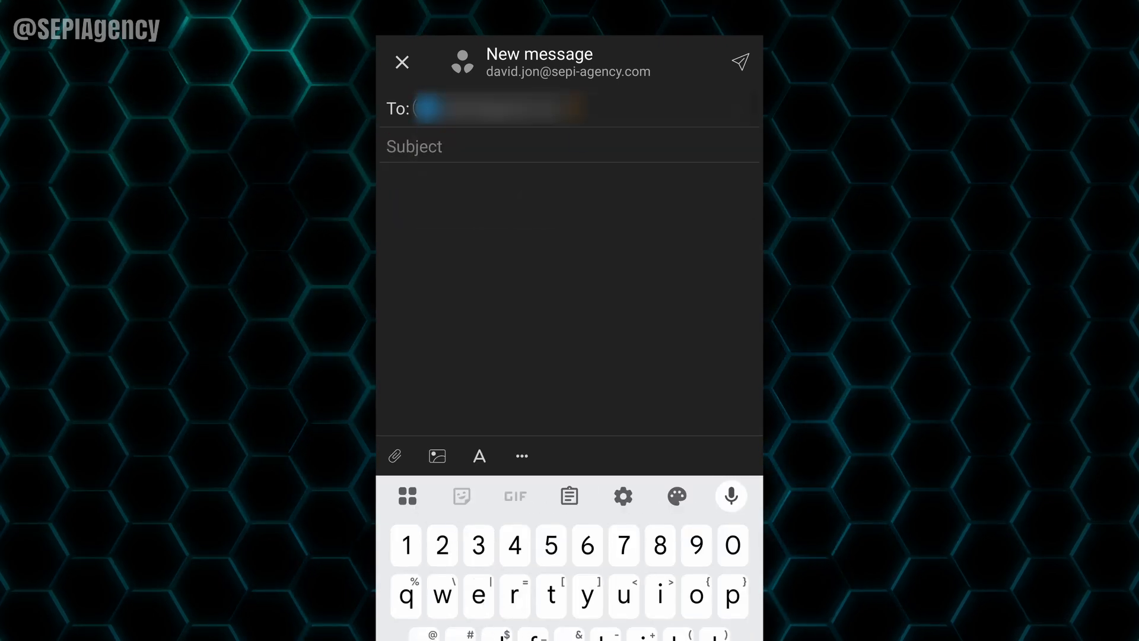
{"action": "type", "text": "Test 2"}
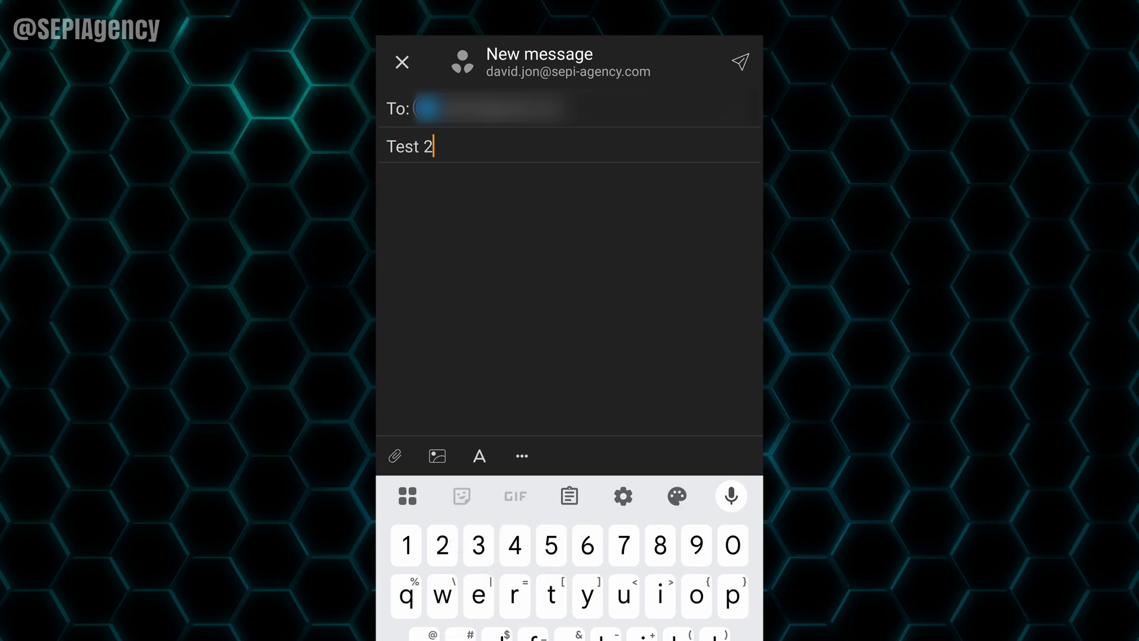
{"action": "left_click", "coordinate": [386, 201]}
{"action": "type", "text": "Test "}
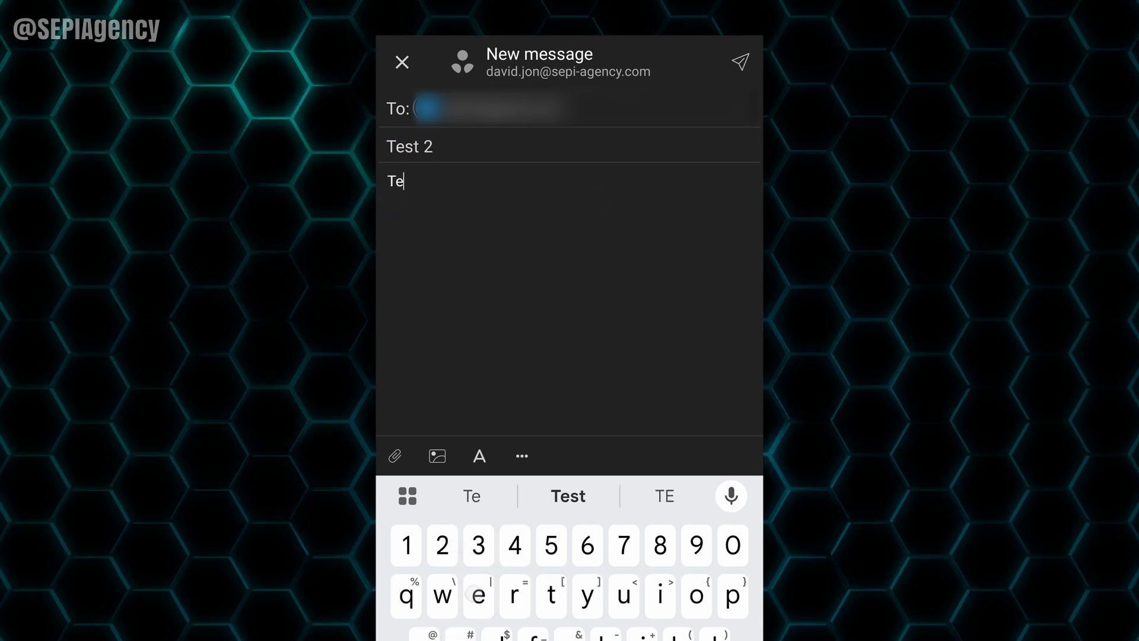
{"action": "type", "text": "2"}
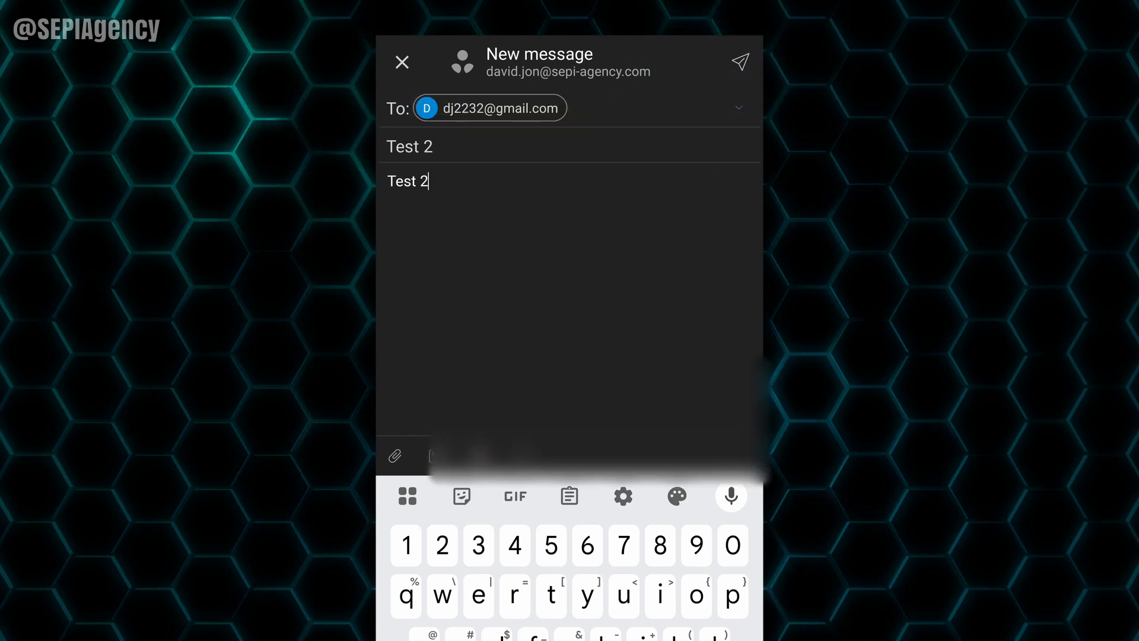
{"action": "left_click", "coordinate": [741, 62]}
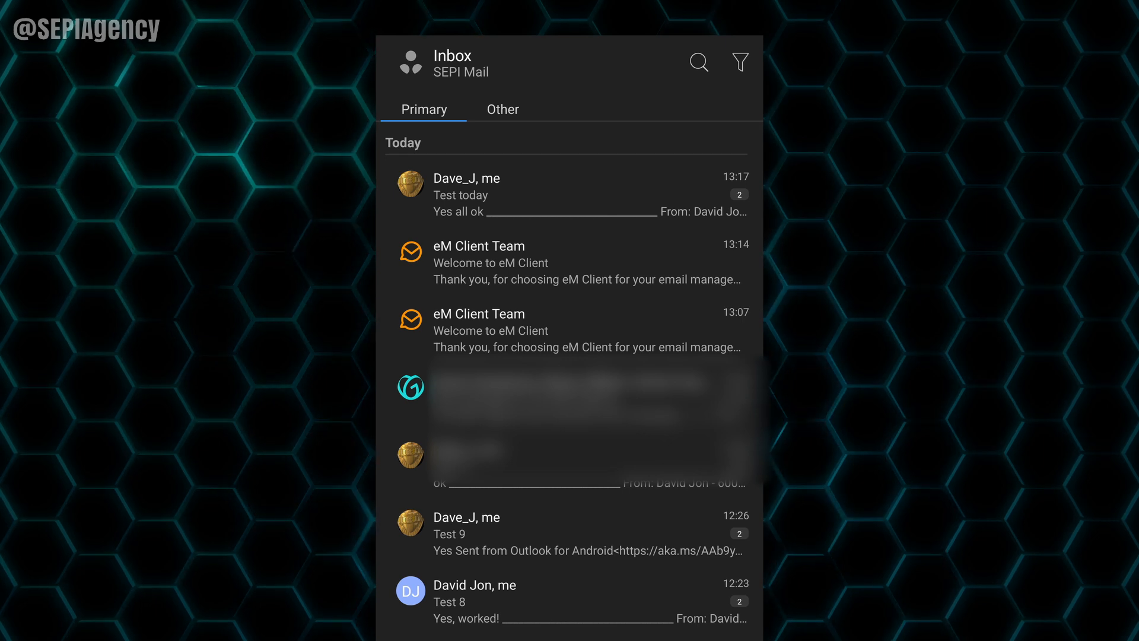
Step: In Outlook for Android, open the Test 2 email in the Google mailbox
{"action": "left_click_drag", "start_coordinate": [569, 635], "coordinate": [570, 415]}
{"action": "mouse_move", "coordinate": [671, 451]}
{"action": "left_mouse_down"}
{"action": "mouse_move", "coordinate": [475, 451]}
{"action": "mouse_move", "coordinate": [670, 451]}
{"action": "left_mouse_up"}
{"action": "left_click", "coordinate": [611, 540]}
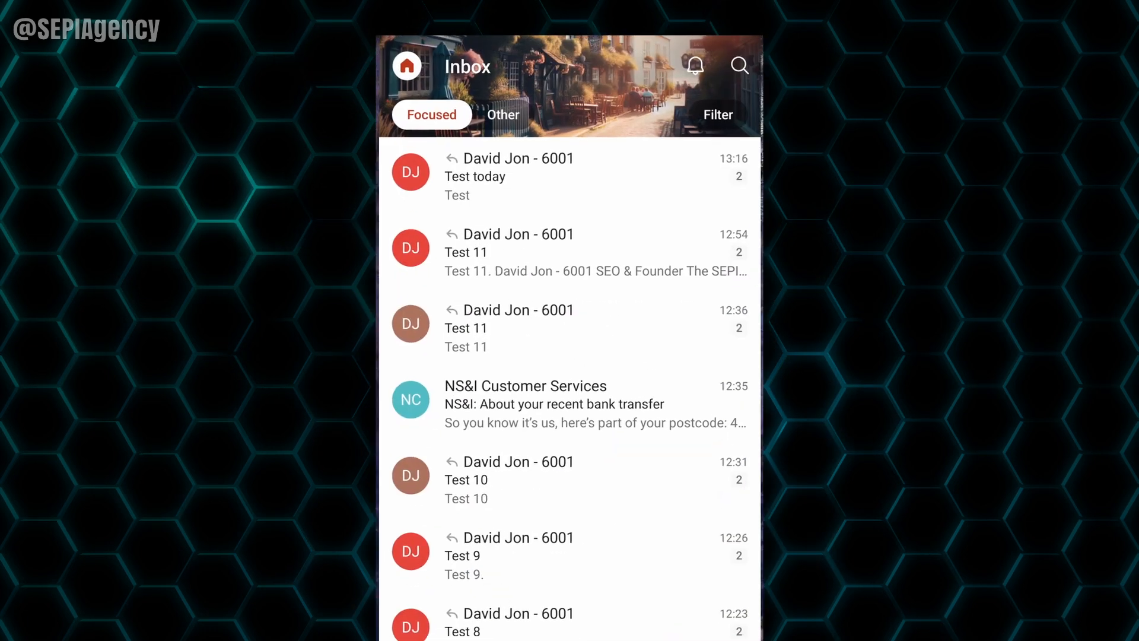
{"action": "left_click", "coordinate": [410, 67]}
{"action": "left_click", "coordinate": [410, 188]}
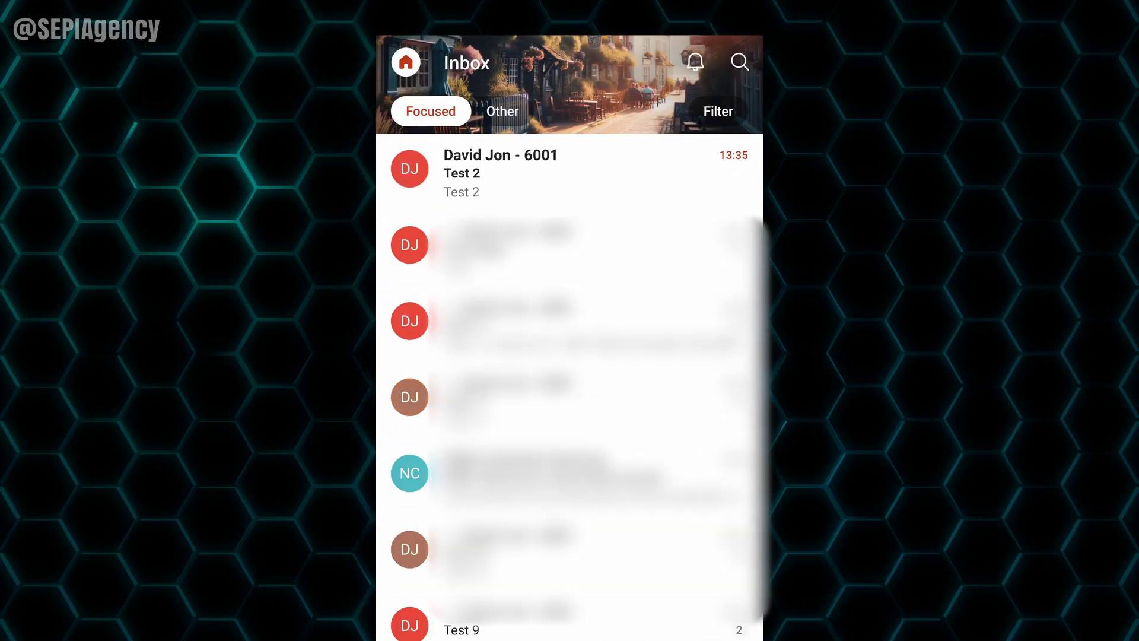
{"action": "left_click", "coordinate": [535, 173]}
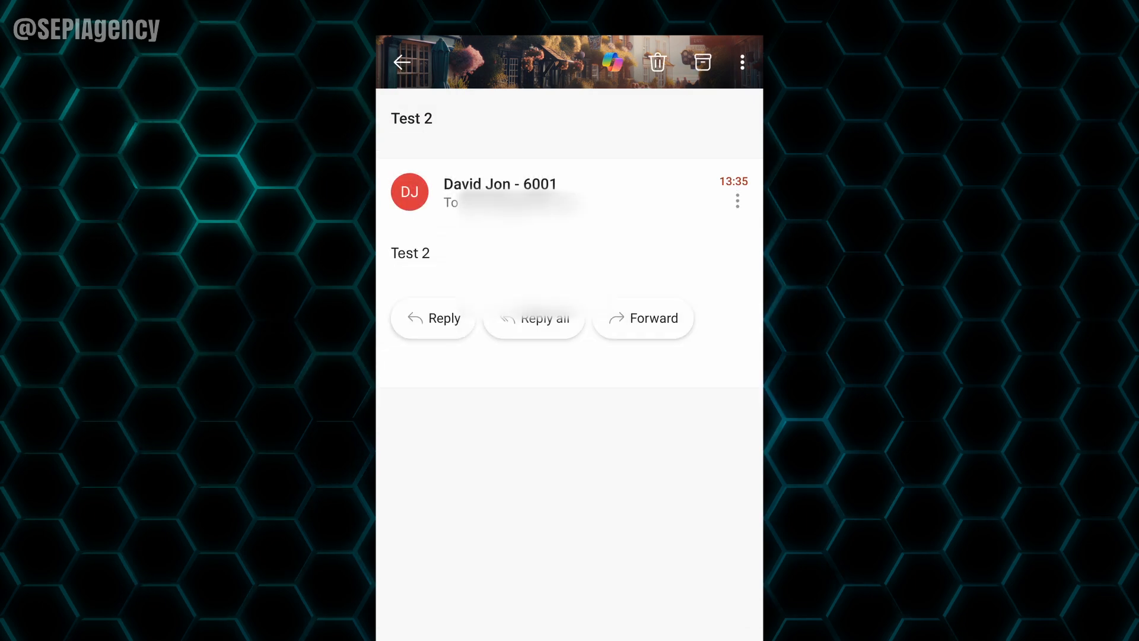
Step: Reply "Yes, it's works." to Test 2 and switch back to eM Client
{"action": "left_click", "coordinate": [433, 318]}
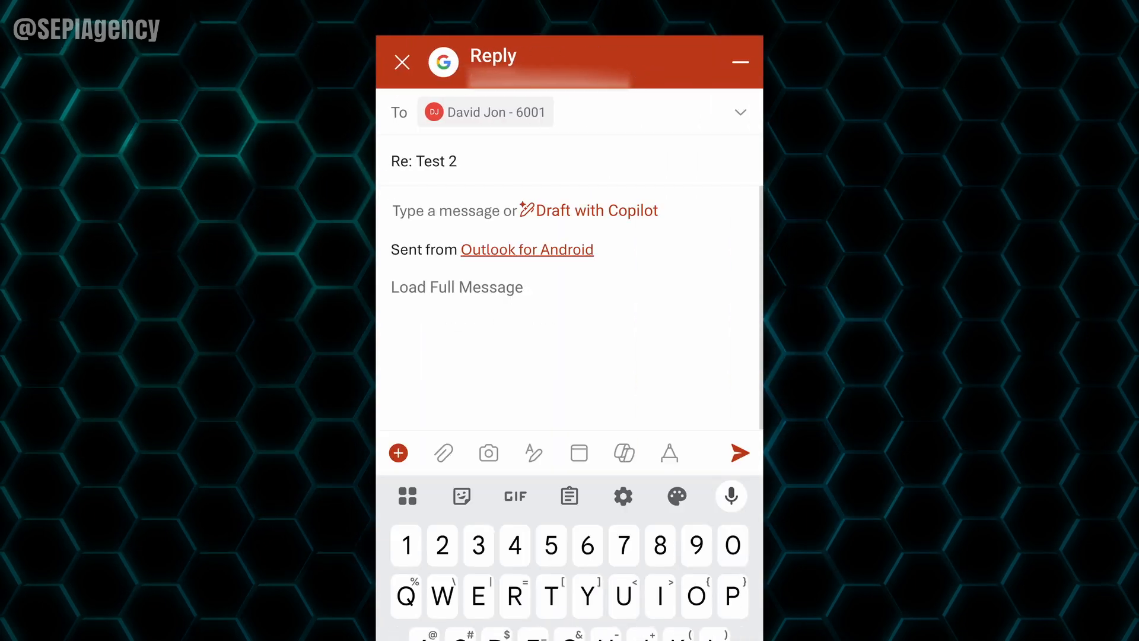
{"action": "type", "text": "Yes,"}
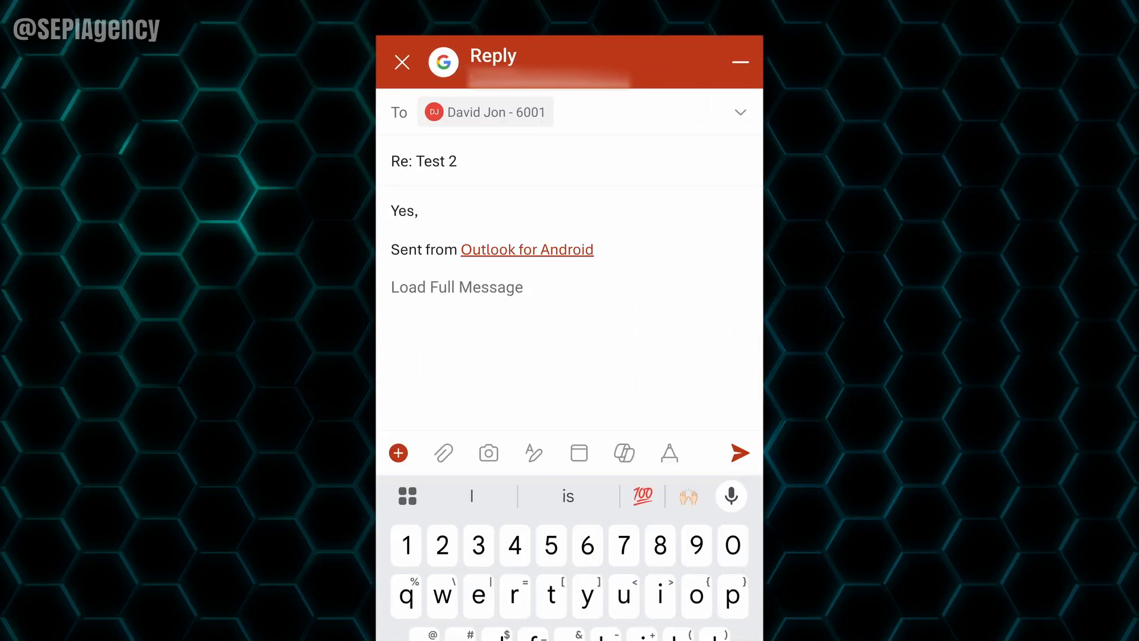
{"action": "type", "text": " it's works "}
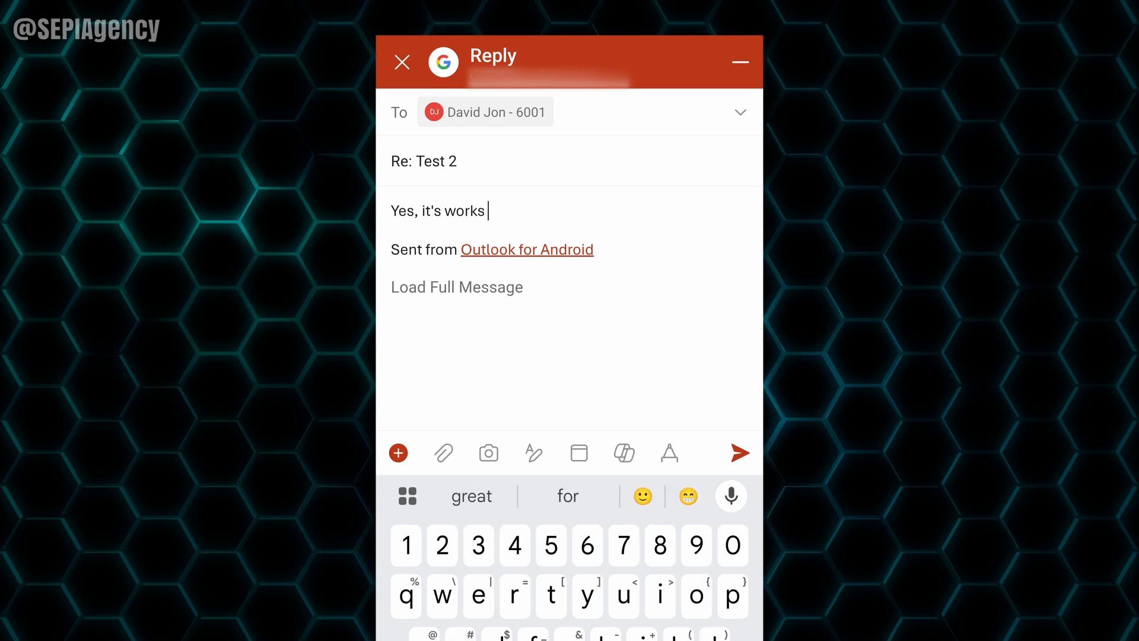
{"action": "type", "text": "."}
{"action": "left_click", "coordinate": [747, 453]}
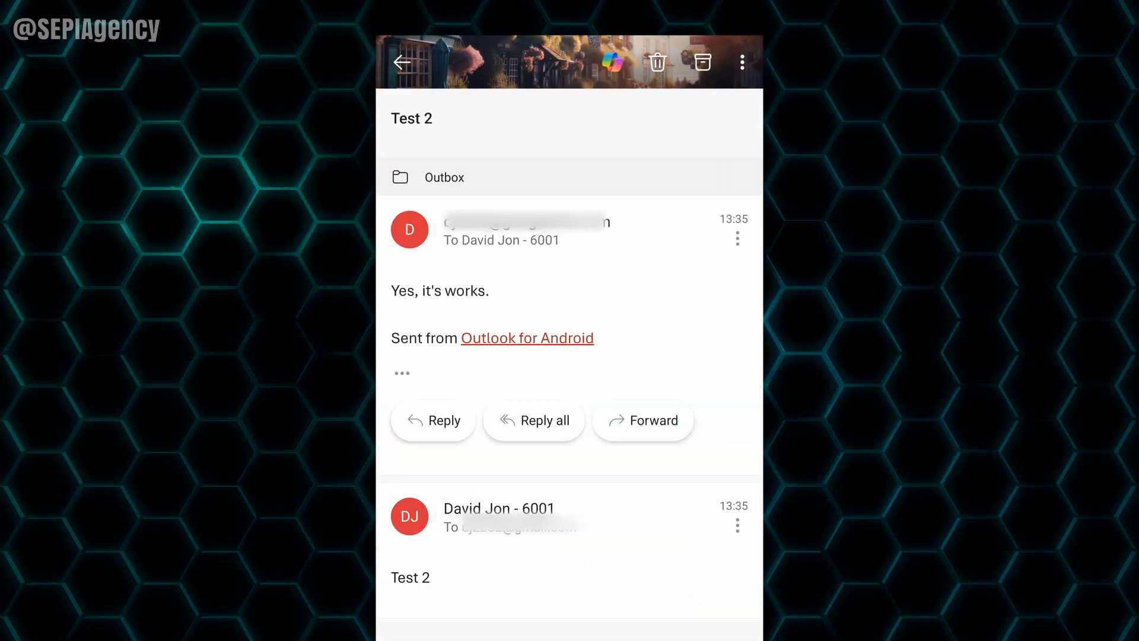
{"action": "left_click_drag", "start_coordinate": [570, 638], "coordinate": [730, 510]}
{"action": "left_click", "coordinate": [570, 309]}
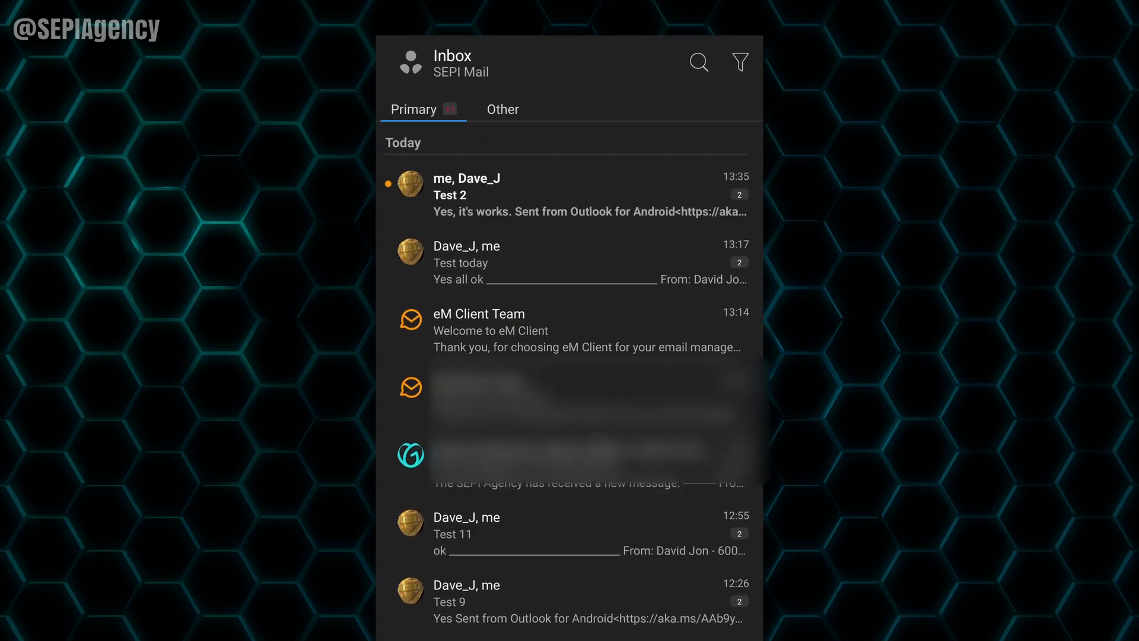
Step: Open the Test 2 conversation to check the reply, then go back to the Inbox
{"action": "left_click", "coordinate": [638, 208]}
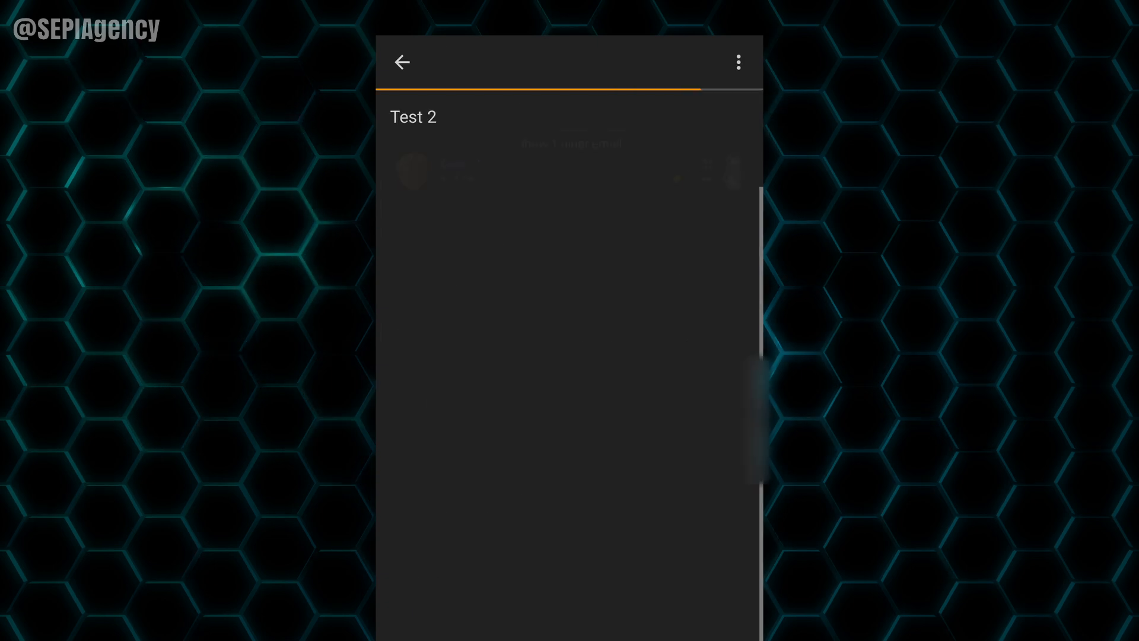
{"action": "left_click", "coordinate": [402, 62]}
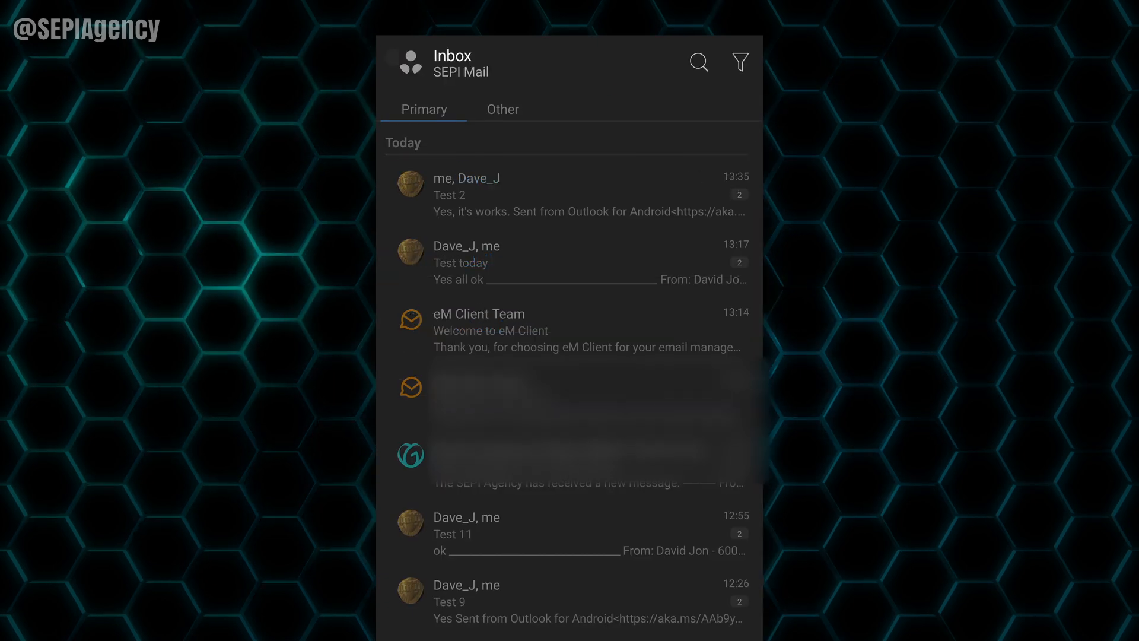